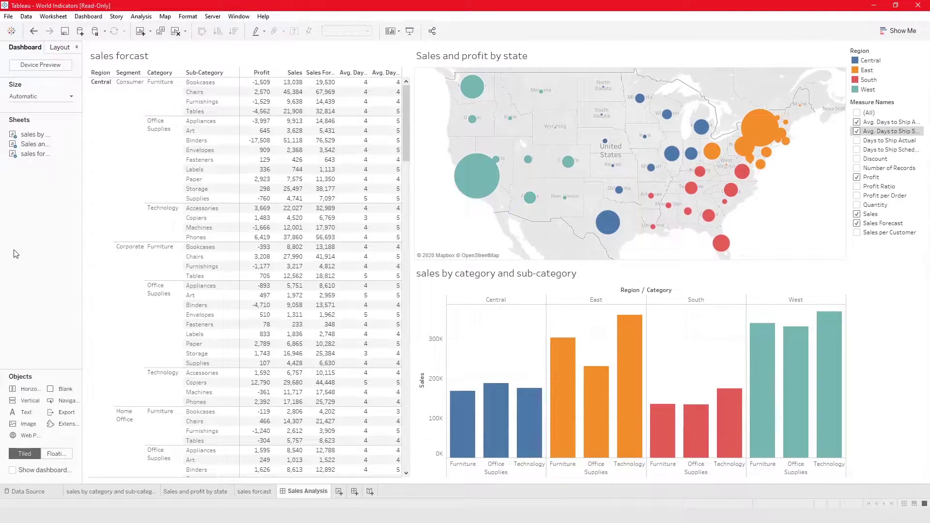
- Select the California mark on the state map to test its effect on the other sheets, and clear the selection
left_click(482, 177)
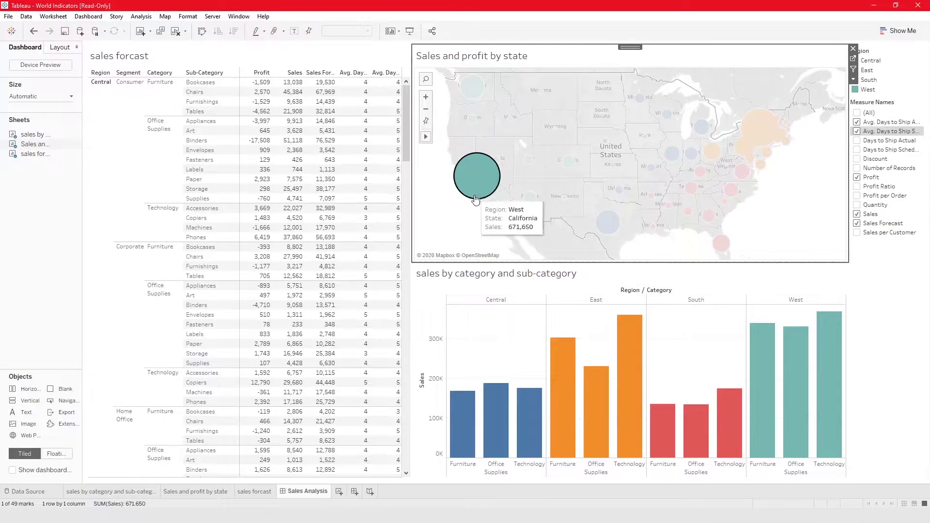
mouse_move(573, 407)
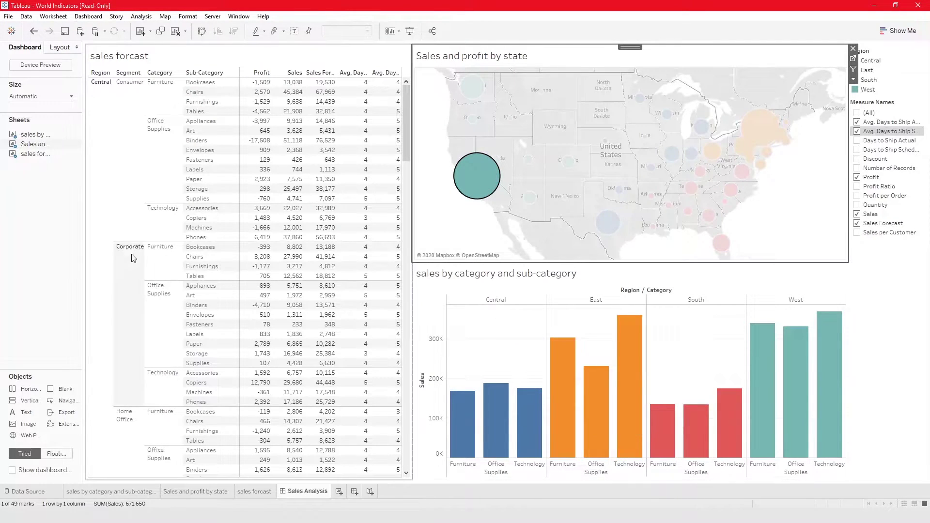
left_click(62, 241)
left_click(782, 198)
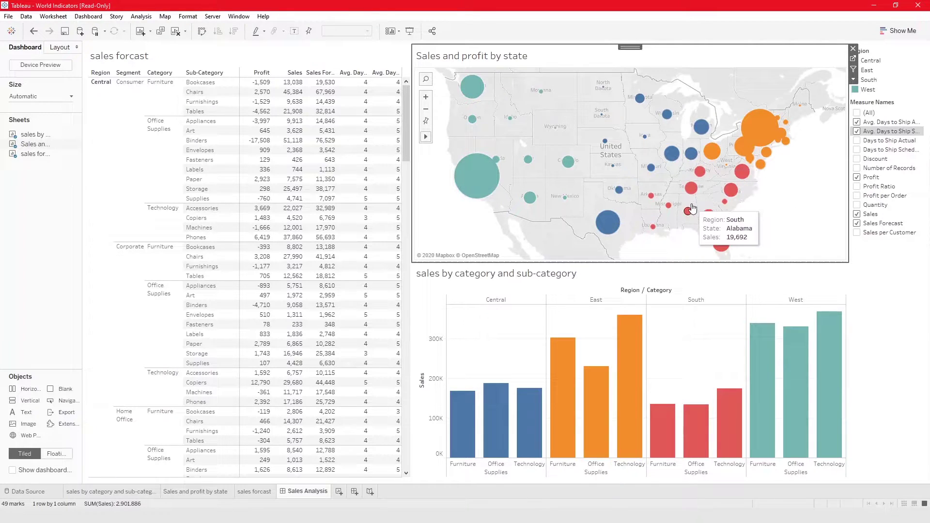
- Examine the sales details of individual states on the map and of the category bars for each region
mouse_move(736, 198)
mouse_move(687, 192)
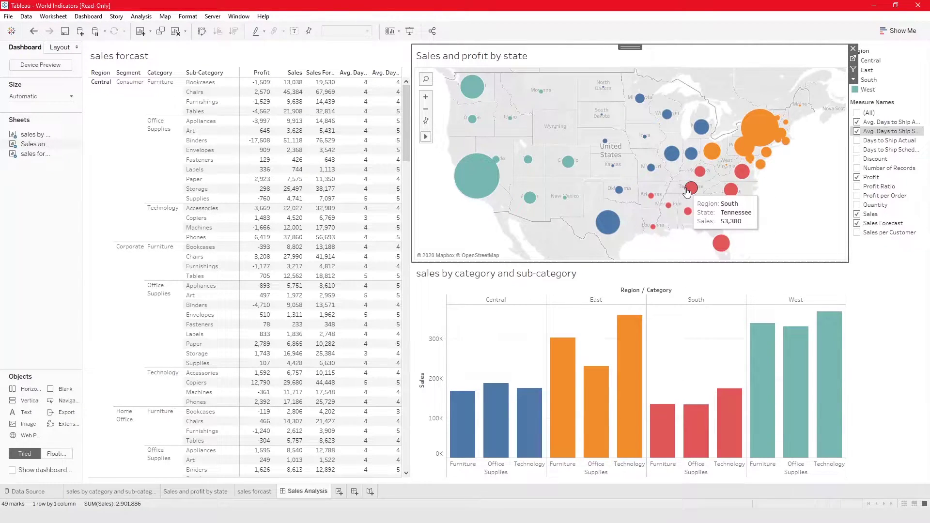
mouse_move(671, 158)
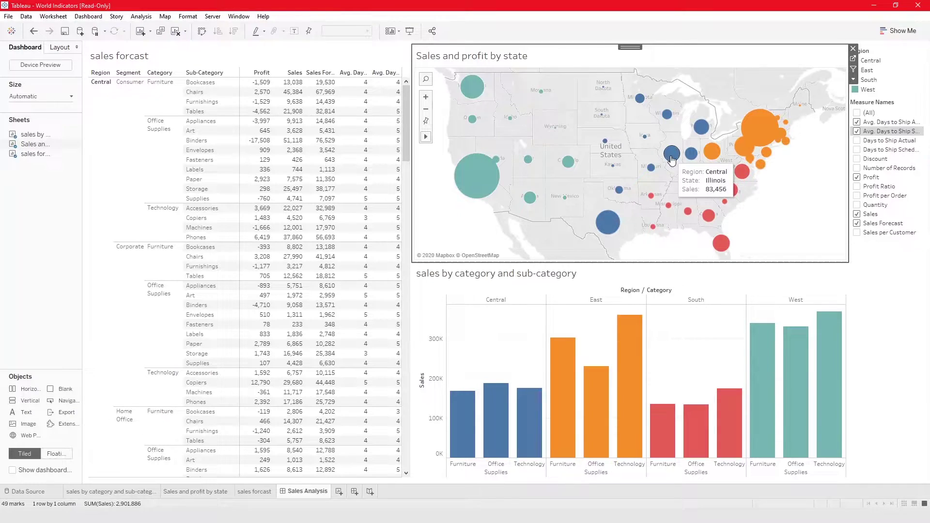
mouse_move(503, 176)
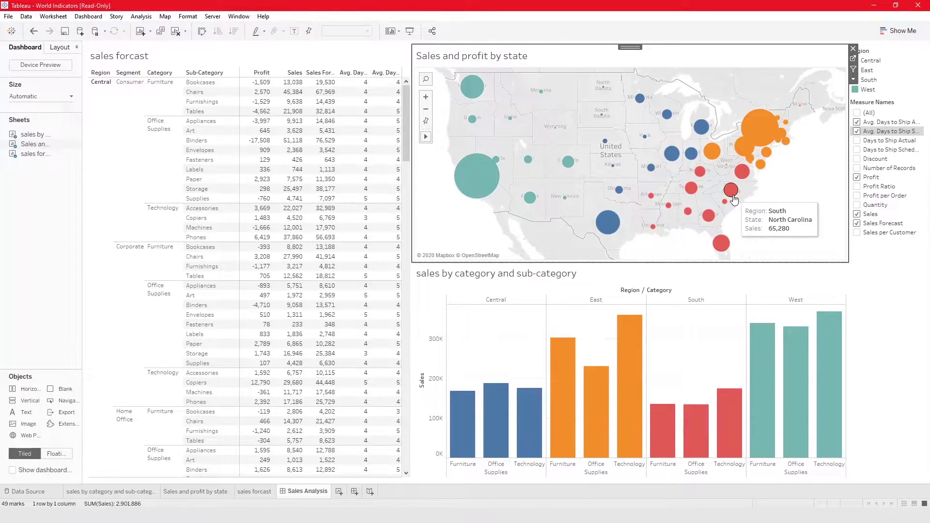
mouse_move(723, 414)
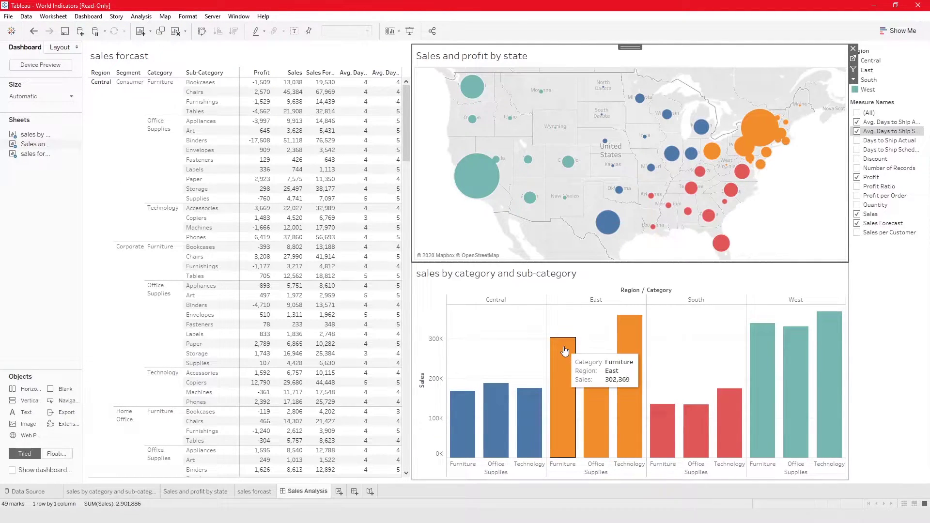
left_click(869, 54)
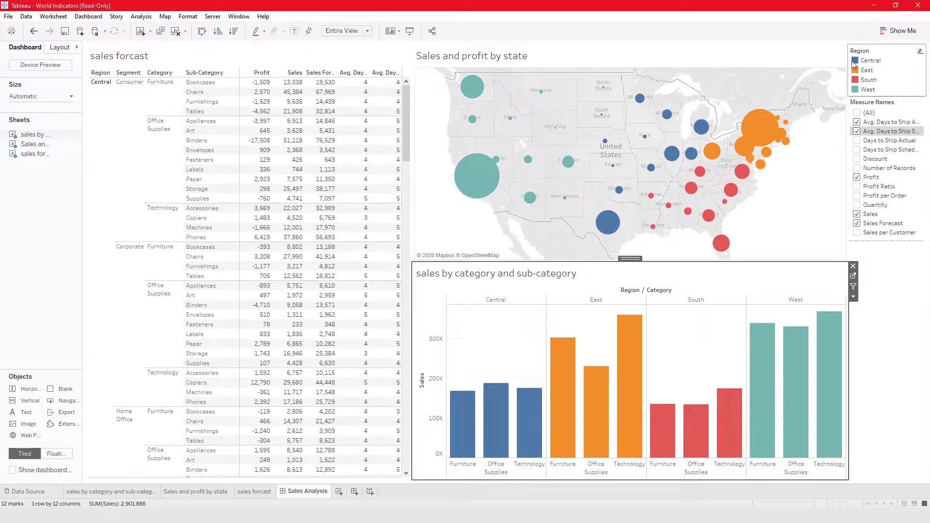
left_click(804, 170)
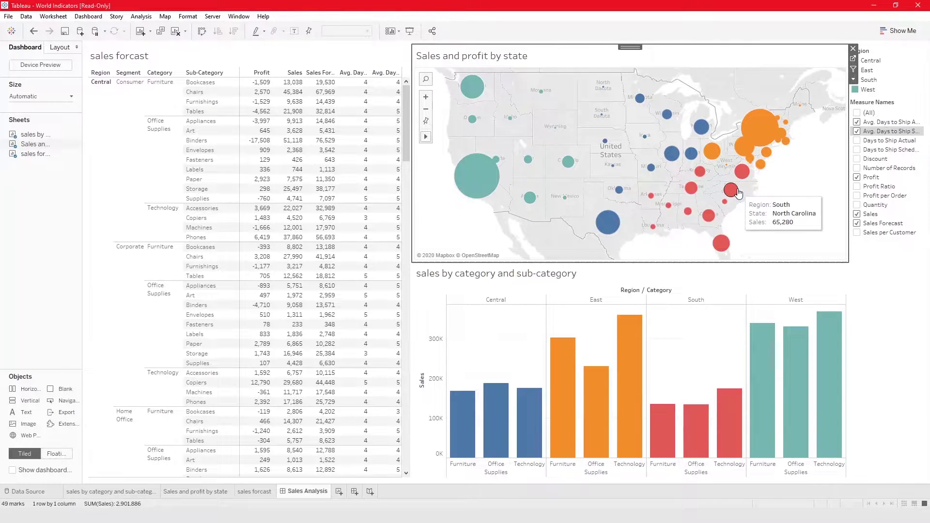
mouse_move(590, 372)
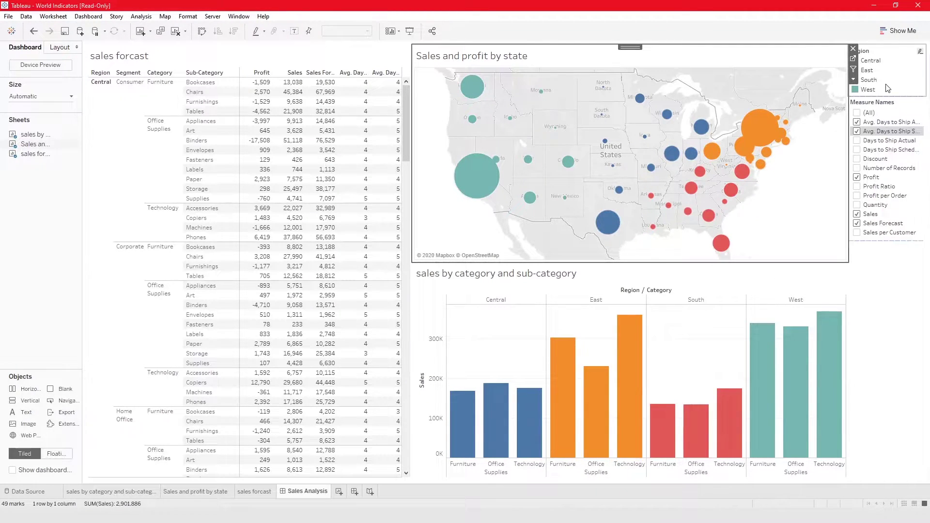
- Turn off highlighting of selected items for the Region legend and test it with the New York mark on the map
left_click(864, 68)
left_click(843, 72)
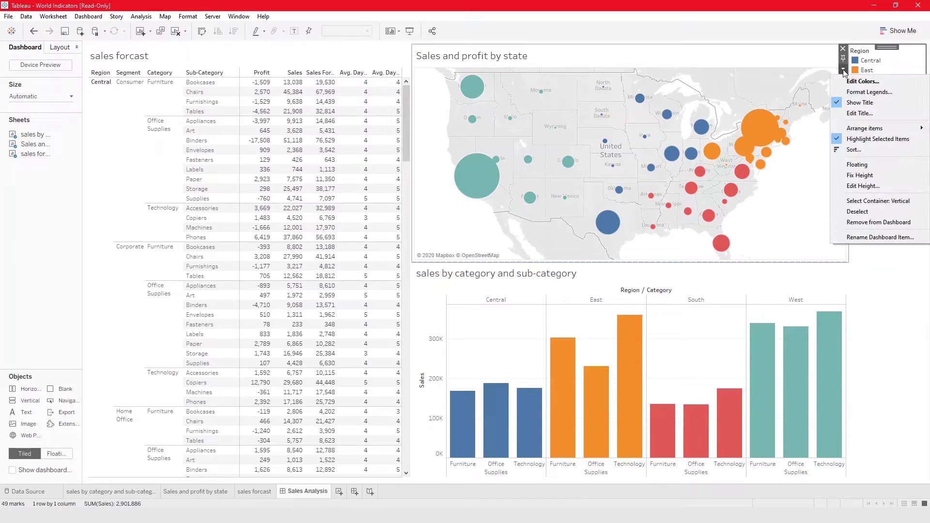
left_click(861, 139)
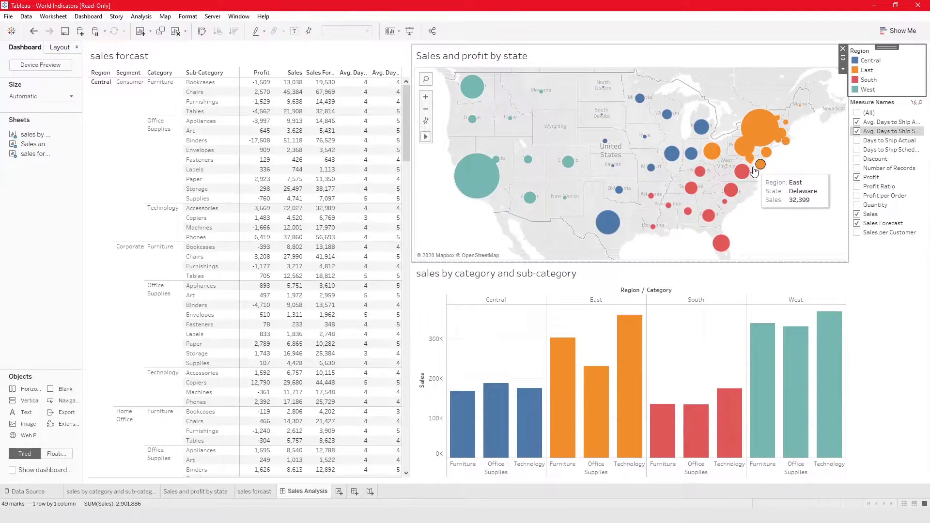
left_click(765, 127)
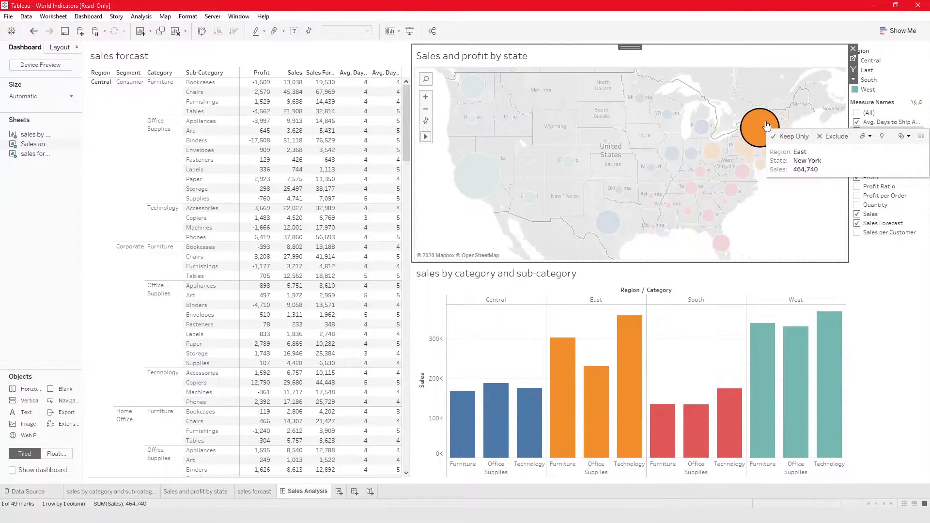
scroll(357, 424, "down", 20)
scroll(354, 421, "up", 20)
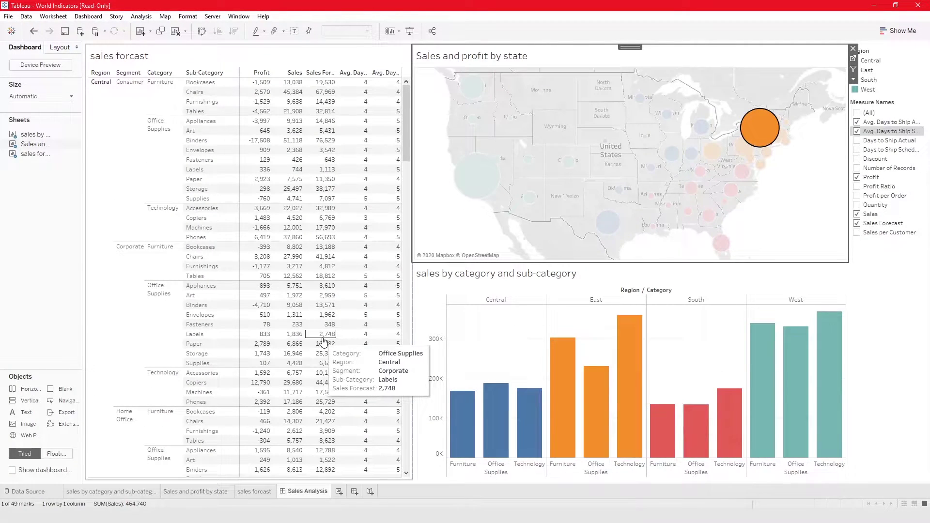
left_click(822, 178)
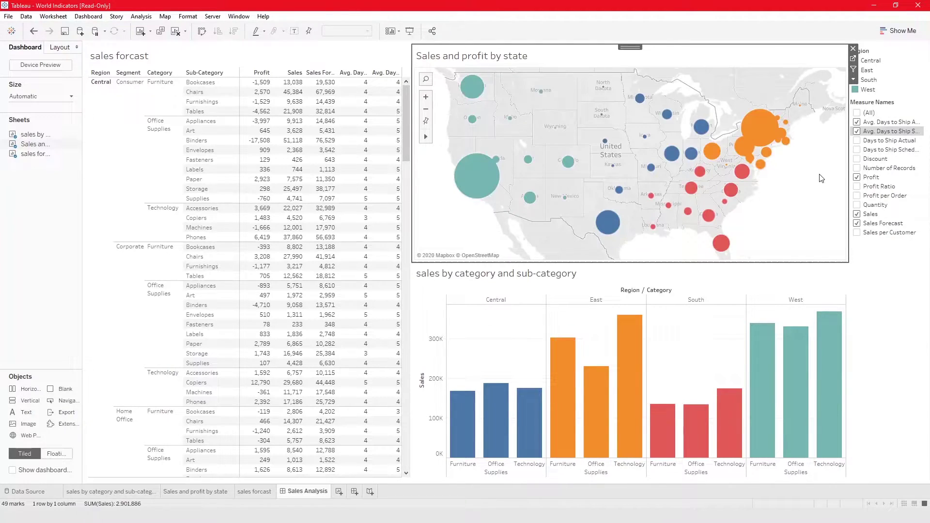
- Turn on highlighting of selected items for the Region legend
left_click(879, 77)
left_click(843, 69)
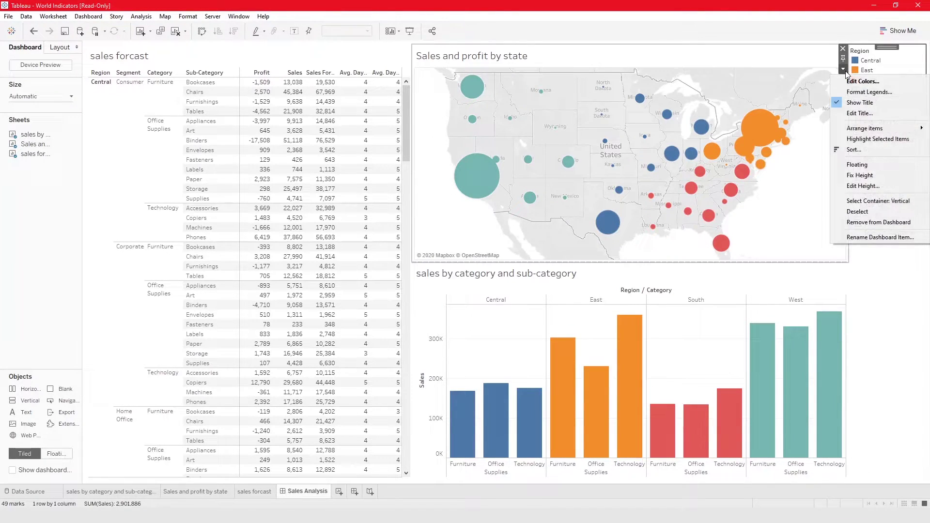
left_click(849, 138)
- Highlight the East region by selecting New York on the map, and review its bars and its rows in the forecast table
left_click(768, 135)
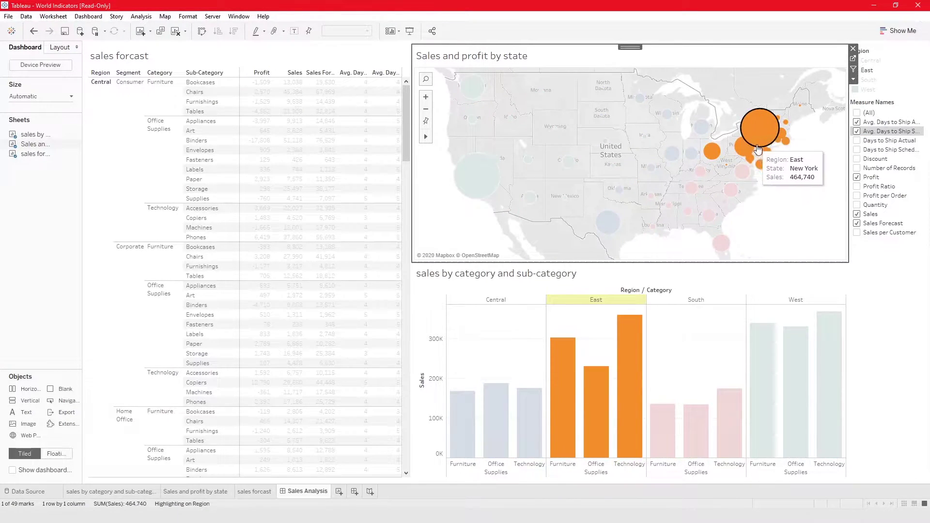
mouse_move(597, 411)
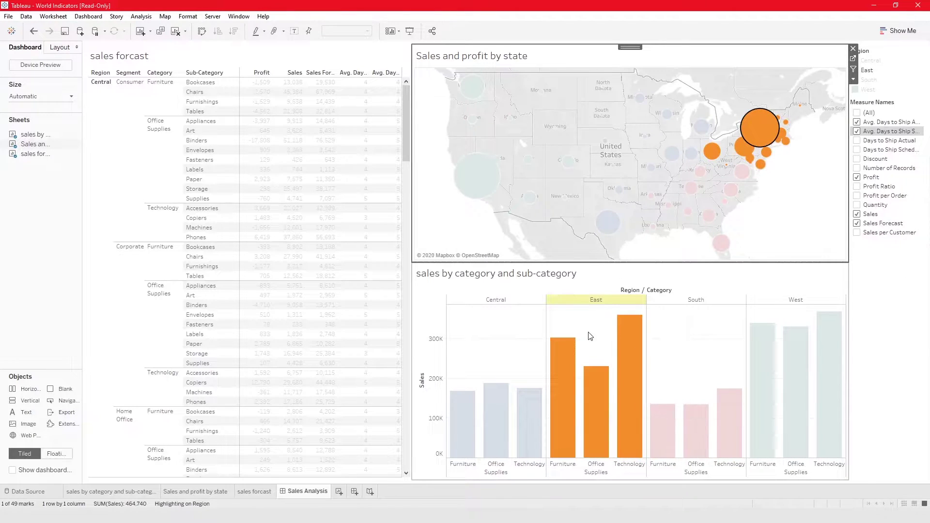
scroll(271, 339, "down", 15)
scroll(302, 308, "up", 3)
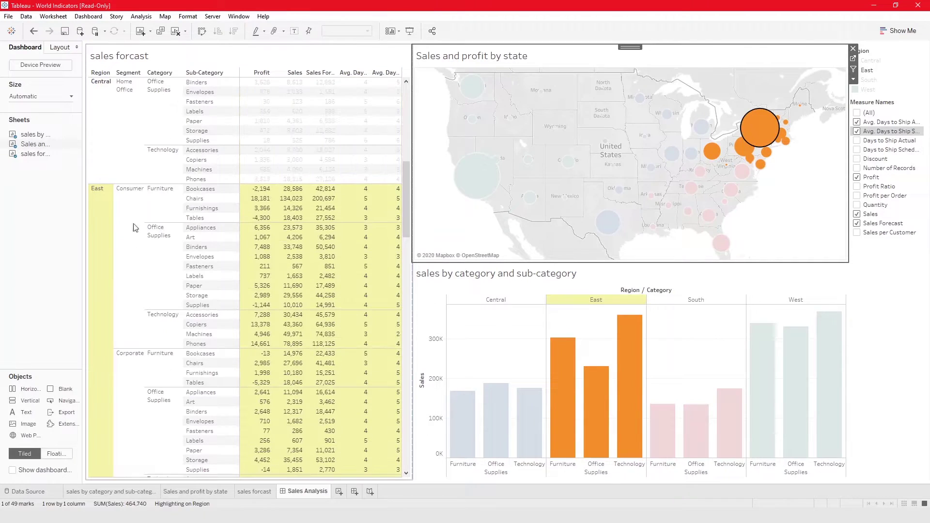
scroll(355, 366, "up", 10)
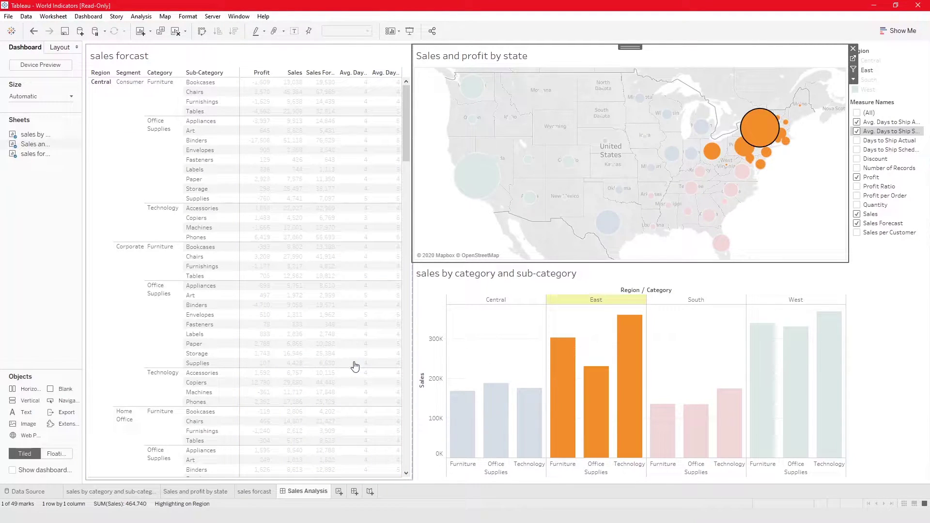
- Highlight the South, Central and West regions in turn by selecting Tennessee, Illinois and California on the map, and review the West forecast rows
left_click(690, 189)
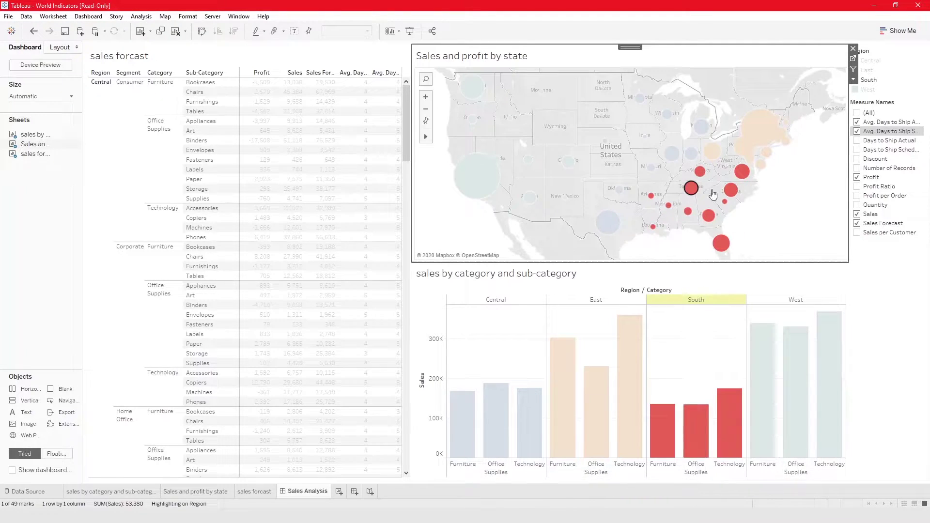
left_click(671, 154)
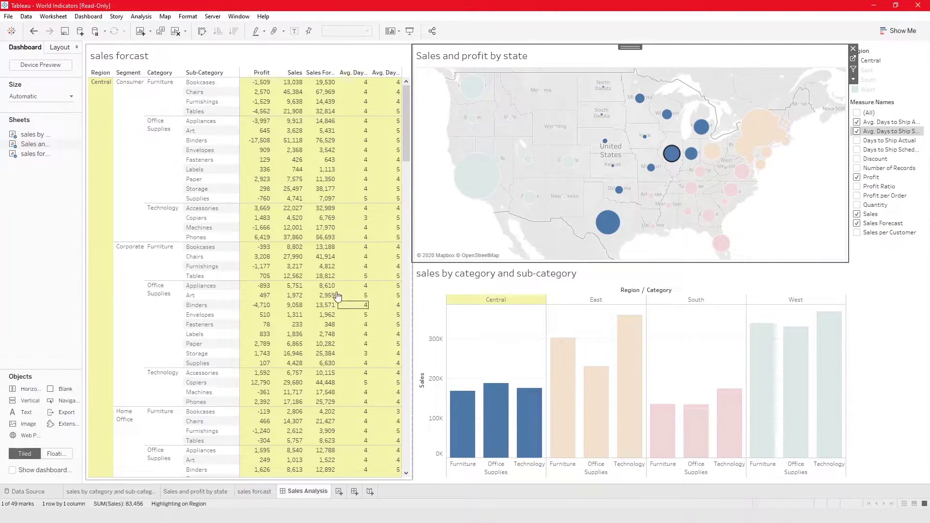
left_click(474, 182)
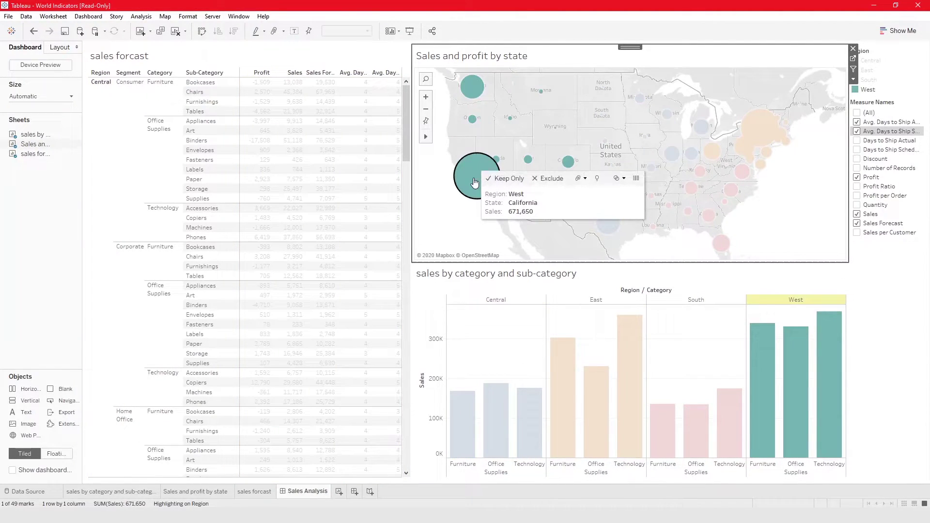
scroll(276, 325, "down", 10)
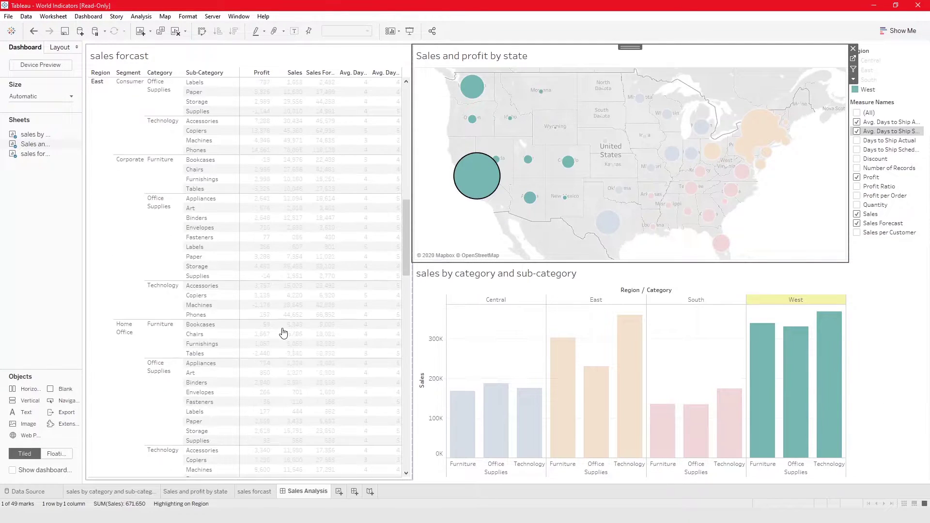
scroll(290, 332, "down", 15)
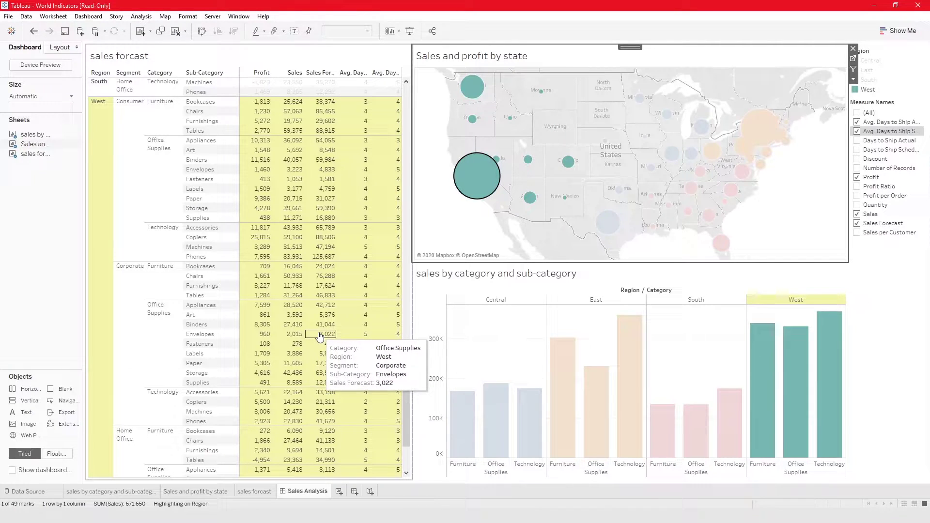
scroll(320, 337, "up", 20)
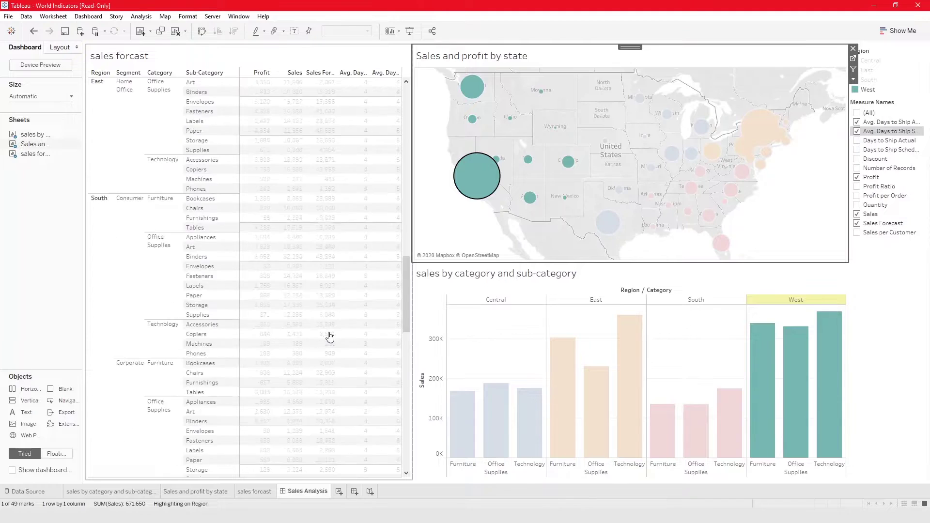
scroll(329, 334, "up", 15)
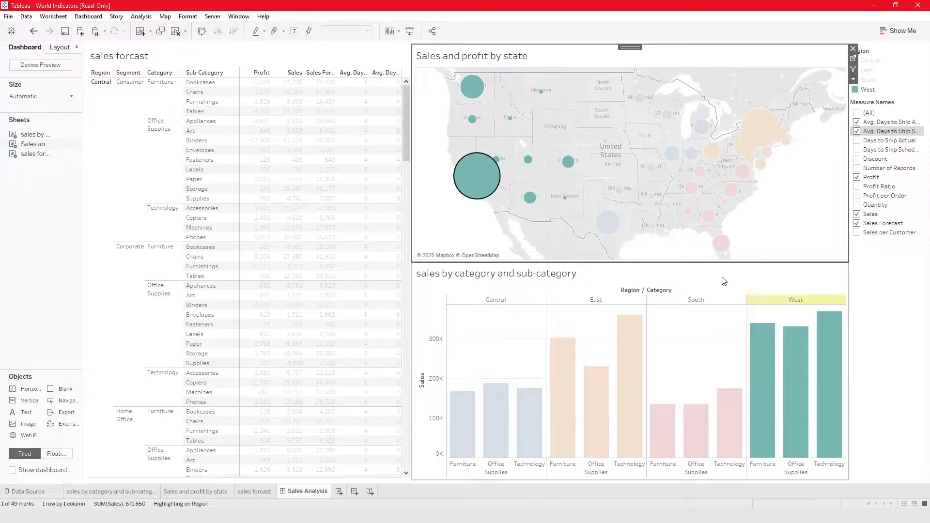
- Highlight the Central region across all sheets from the Region legend, and clear the highlight
left_click(766, 285)
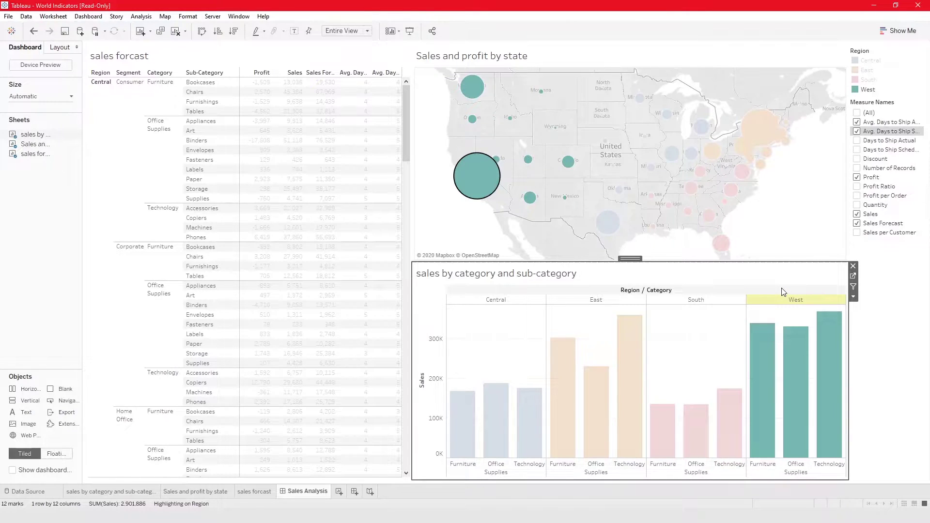
left_click(869, 60)
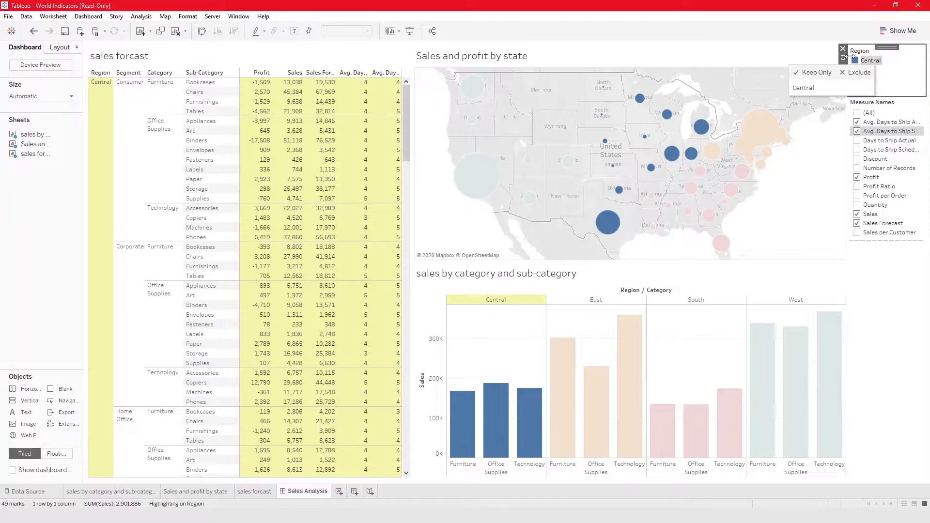
left_click(799, 116)
left_click(791, 179)
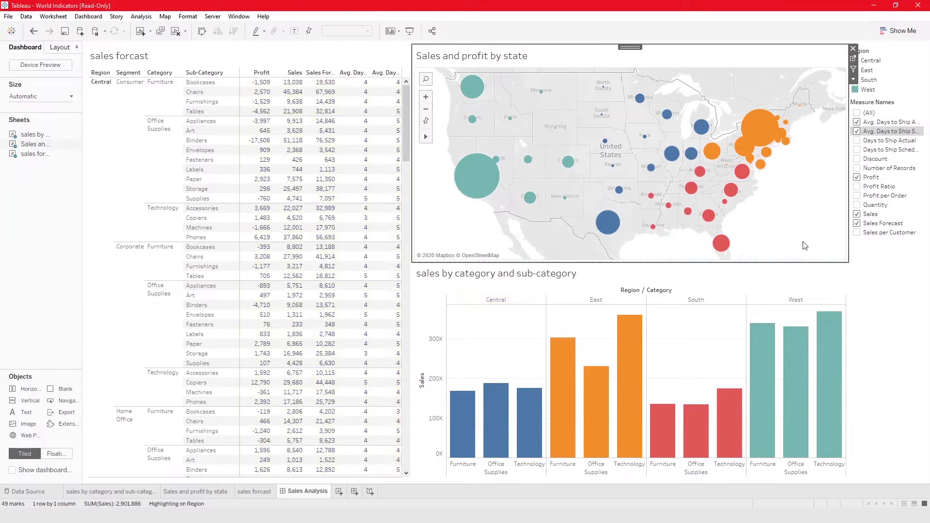
- Add the Region colour legend of the sales by category and sub-category sheet to the dashboard
left_click(793, 286)
right_click(797, 283)
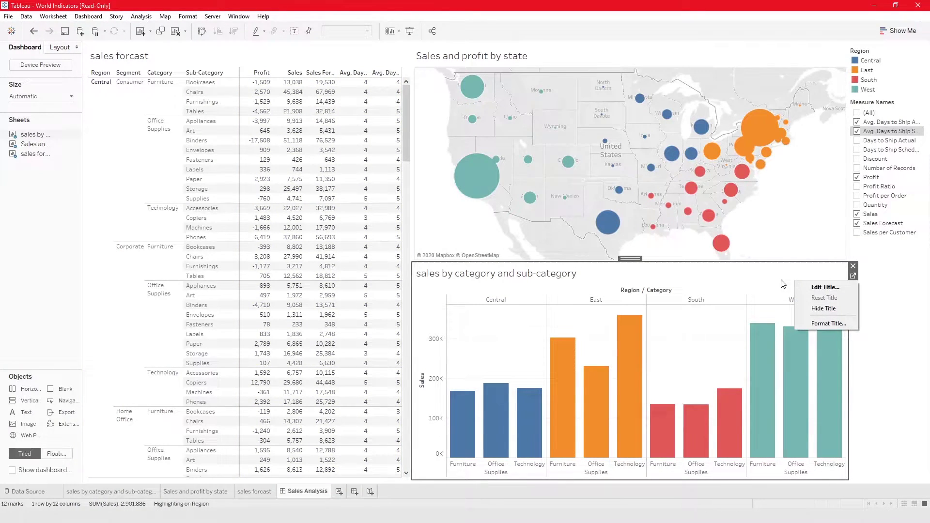
left_click(785, 284)
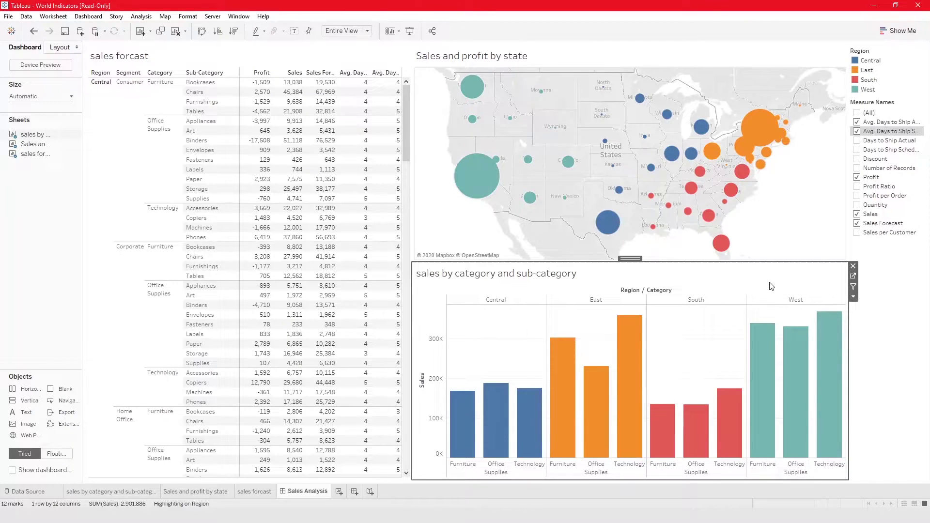
right_click(787, 275)
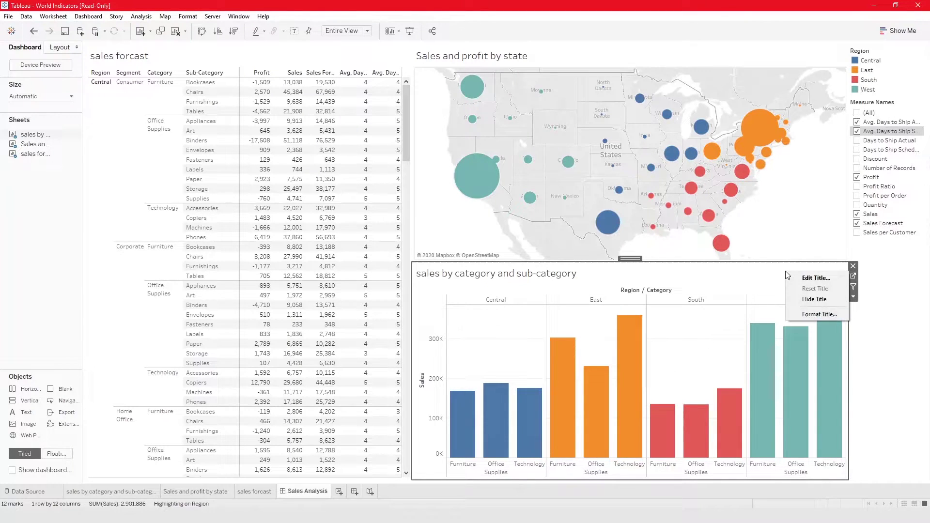
left_click(853, 297)
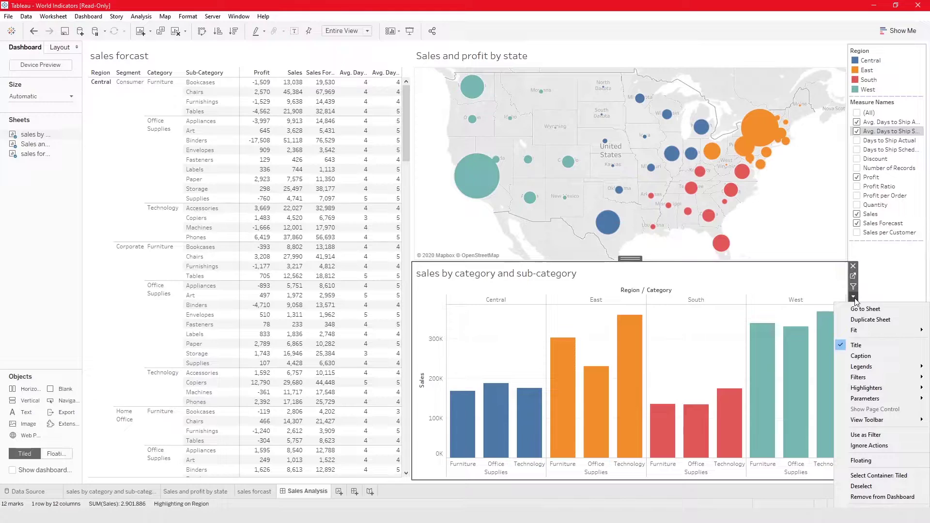
mouse_move(873, 368)
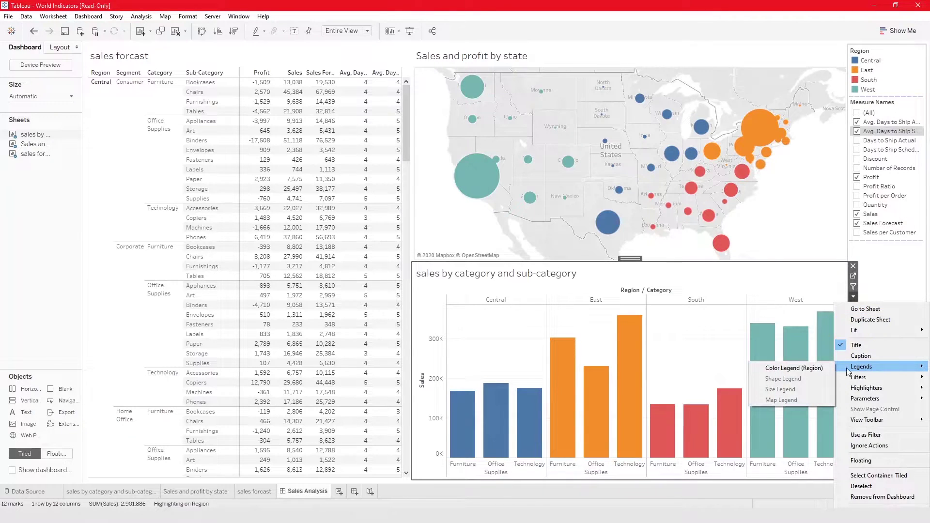
left_click(823, 370)
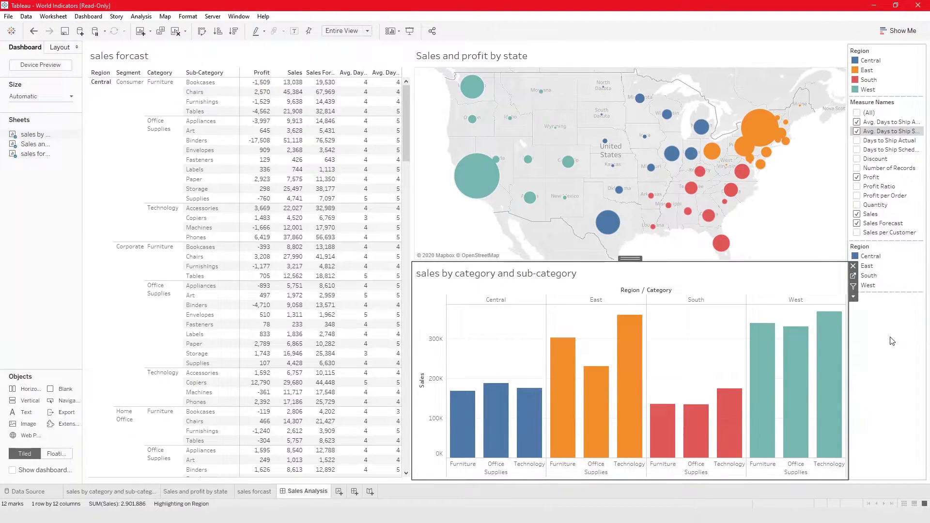
- Highlight the West region from the bar chart's Region legend, and review its rows in the forecast table
left_click(867, 285)
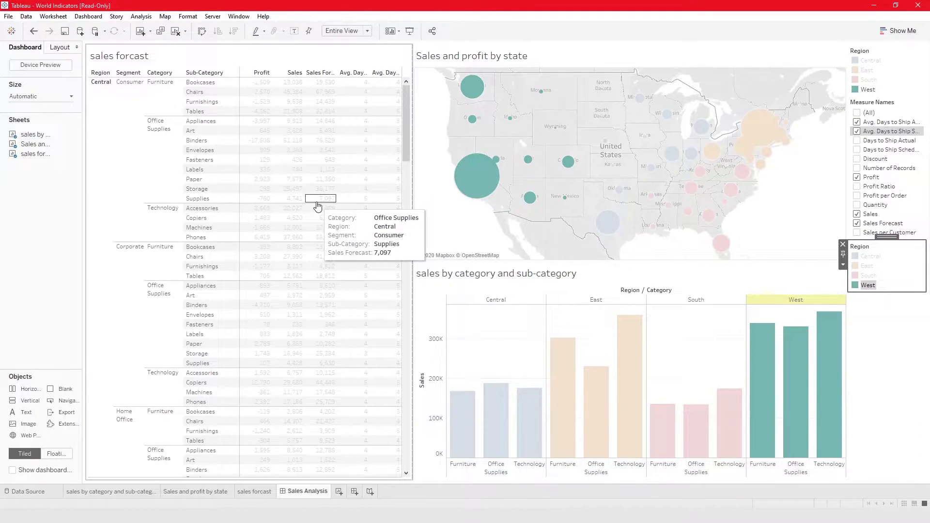
scroll(315, 206, "down", 10)
scroll(317, 208, "down", 3)
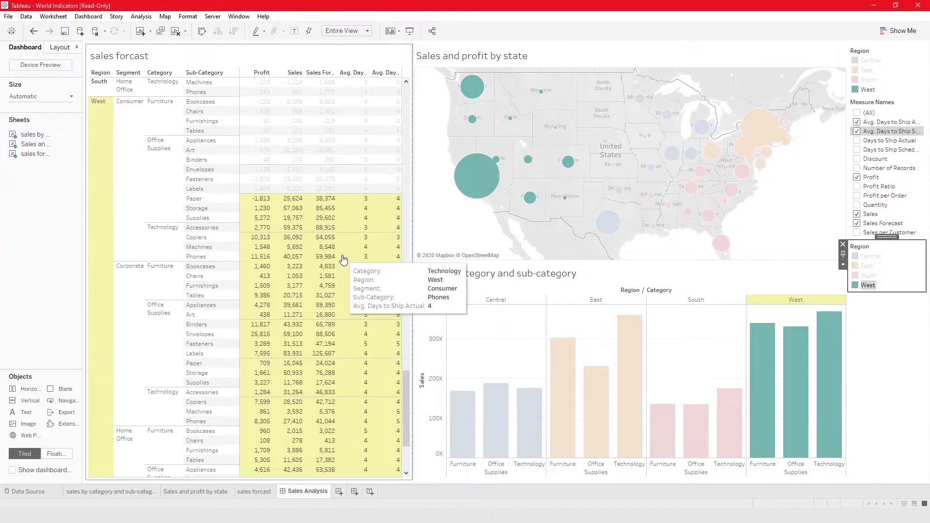
scroll(322, 255, "up", 15)
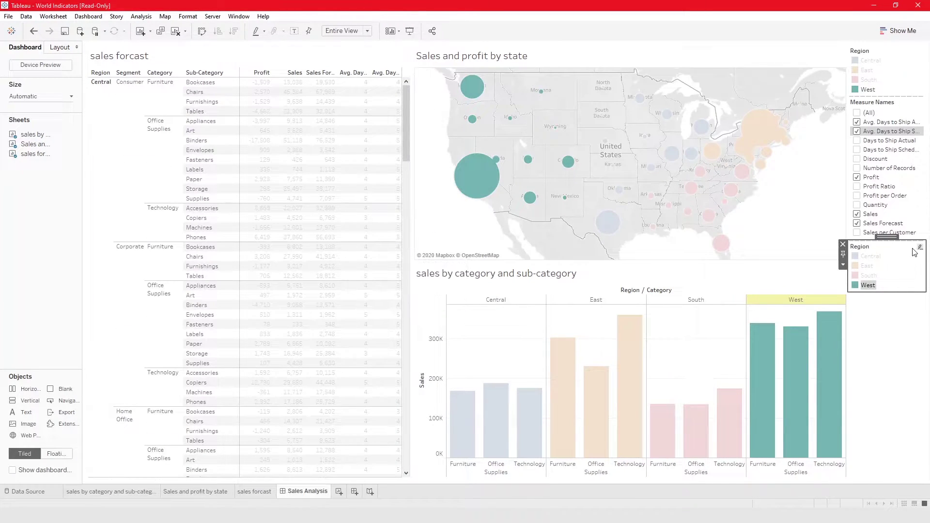
- Highlight the Central region from the bar chart's Region legend, and the East, South and West regions by selecting their bars
left_click(871, 257)
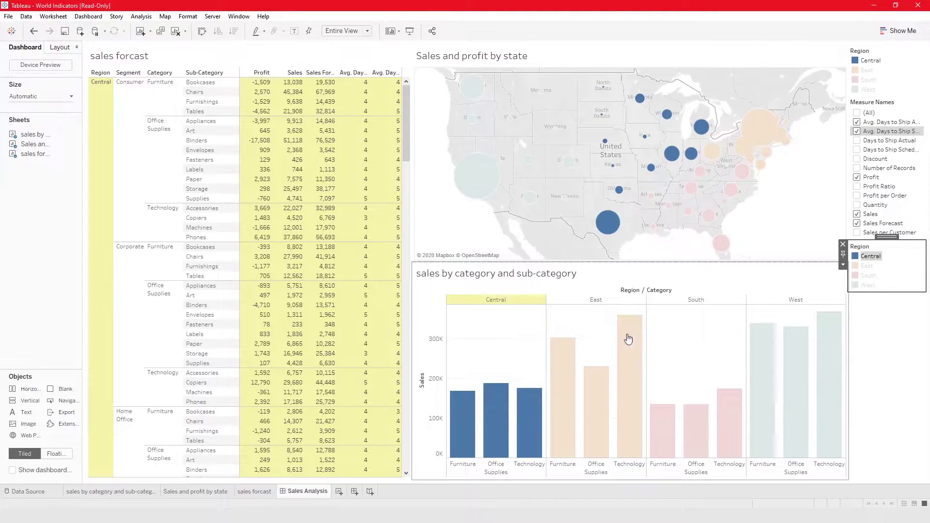
left_click(631, 370)
left_click(707, 419)
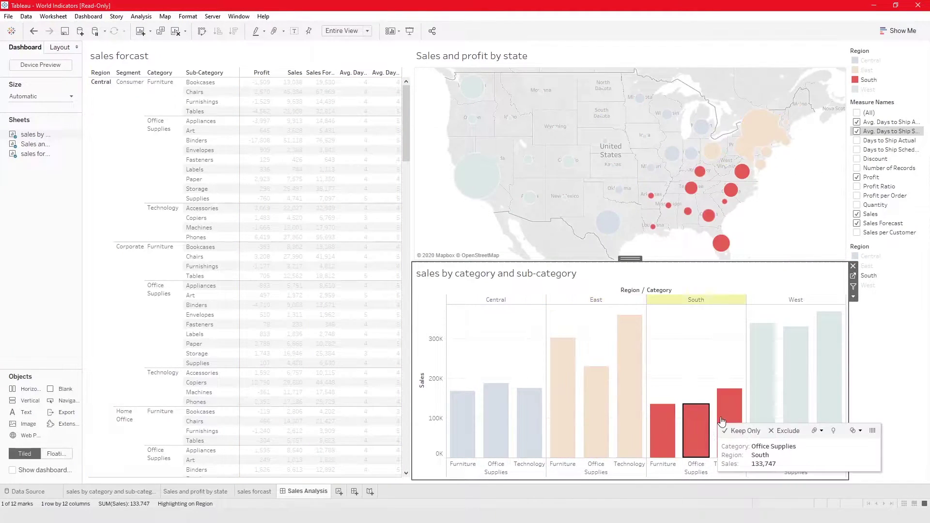
left_click(796, 397)
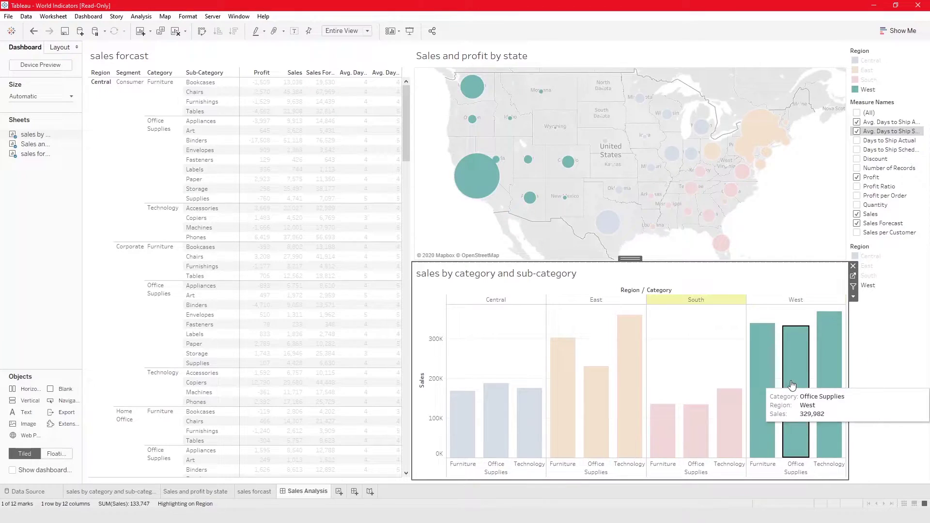
- Highlight Central, East, South and West in turn from the Region legends, and remove the bar chart's Region legend from the dashboard
left_click(869, 257)
left_click(867, 266)
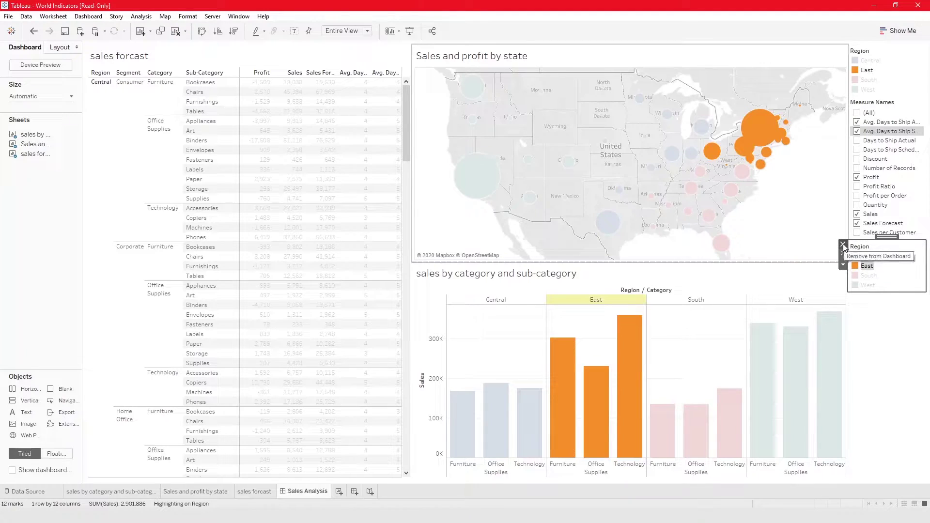
left_click(870, 80)
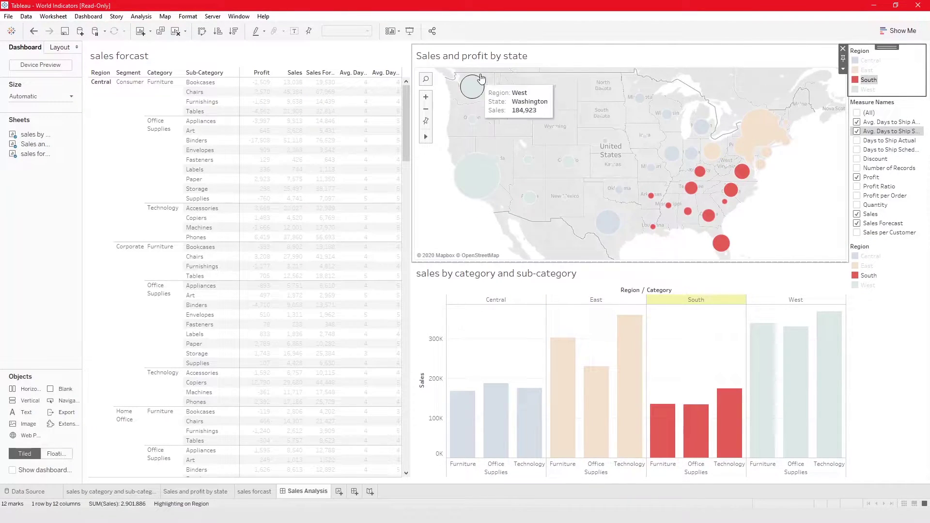
left_click(867, 285)
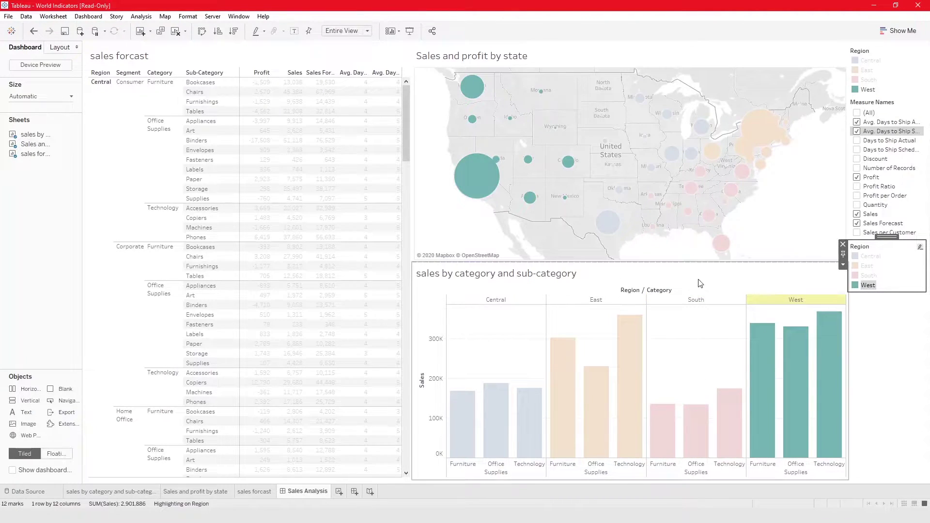
left_click(843, 245)
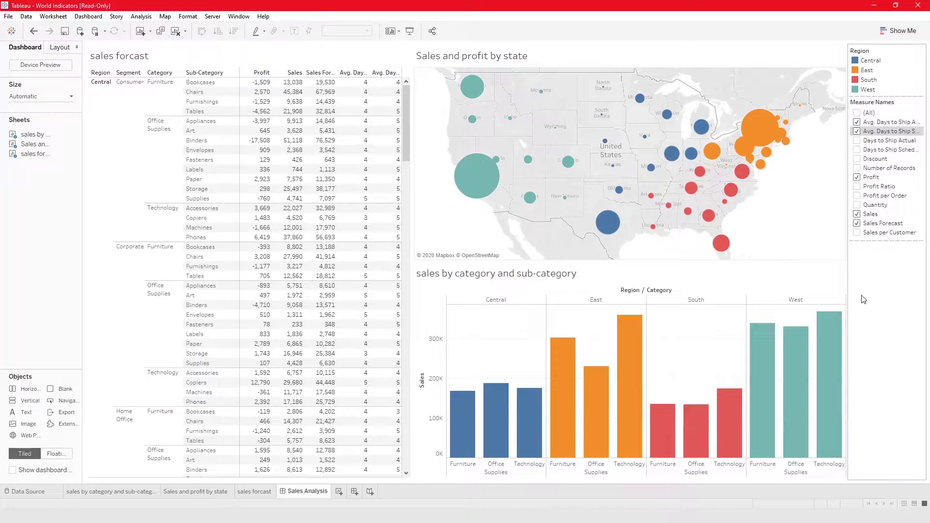
- Select the West Technology bar, and check how the forecast table and the map respond
mouse_move(835, 336)
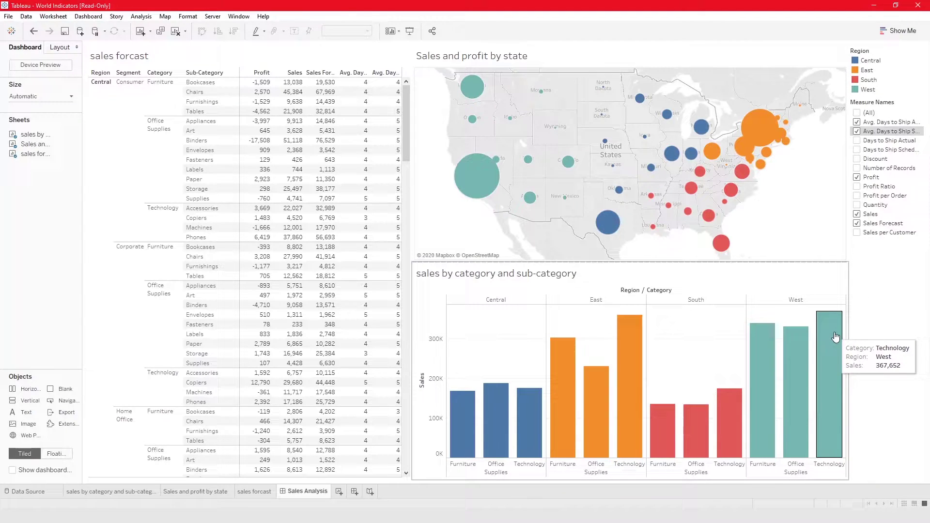
left_click(835, 336)
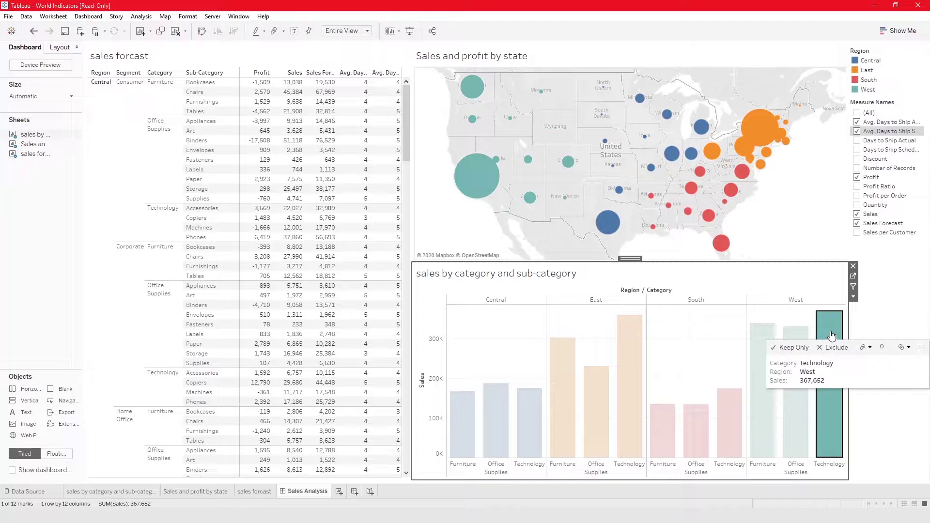
mouse_move(349, 377)
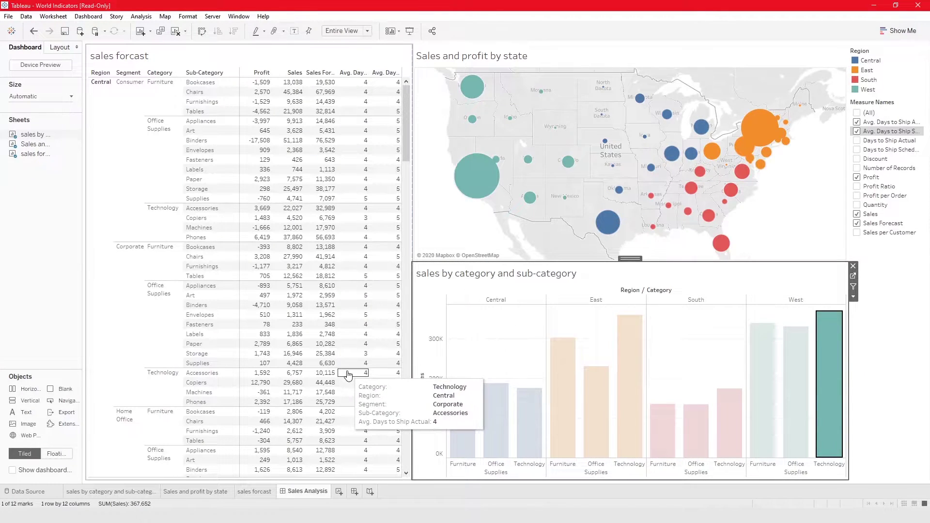
mouse_move(839, 347)
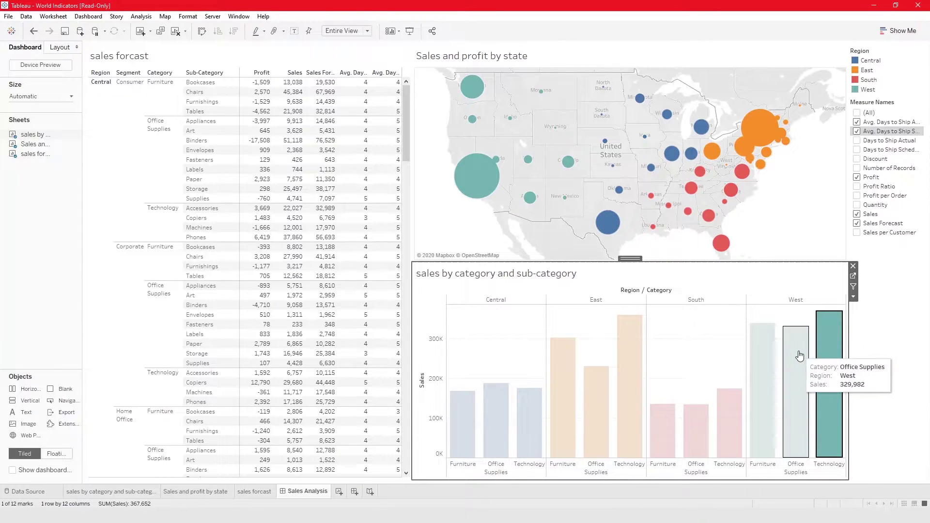
- Use the bar chart as a filter for the dashboard, and filter the other sheets by the West Technology bar
left_click(823, 288)
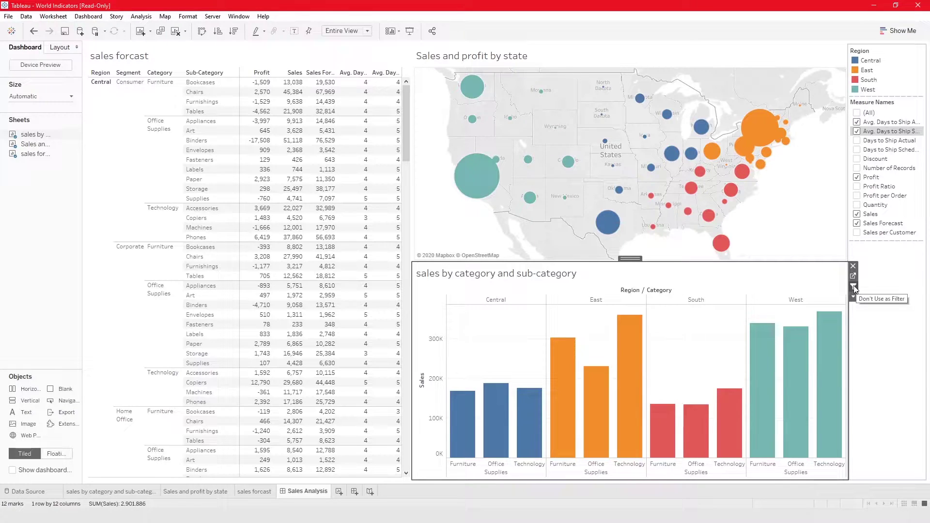
left_click(833, 331)
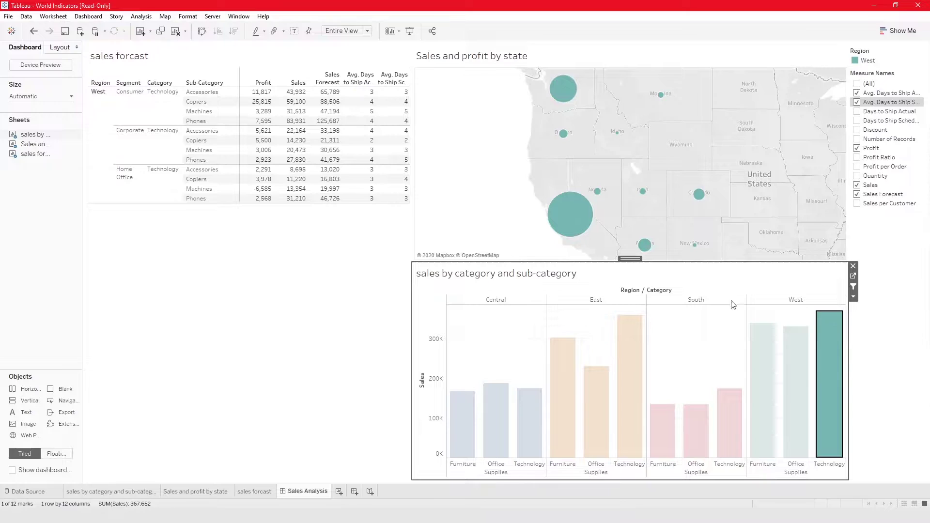
mouse_move(826, 327)
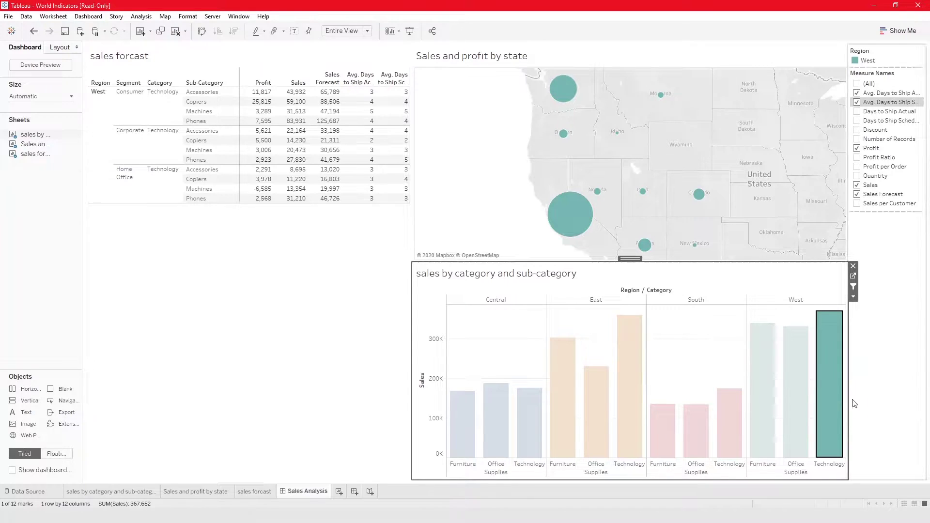
mouse_move(838, 417)
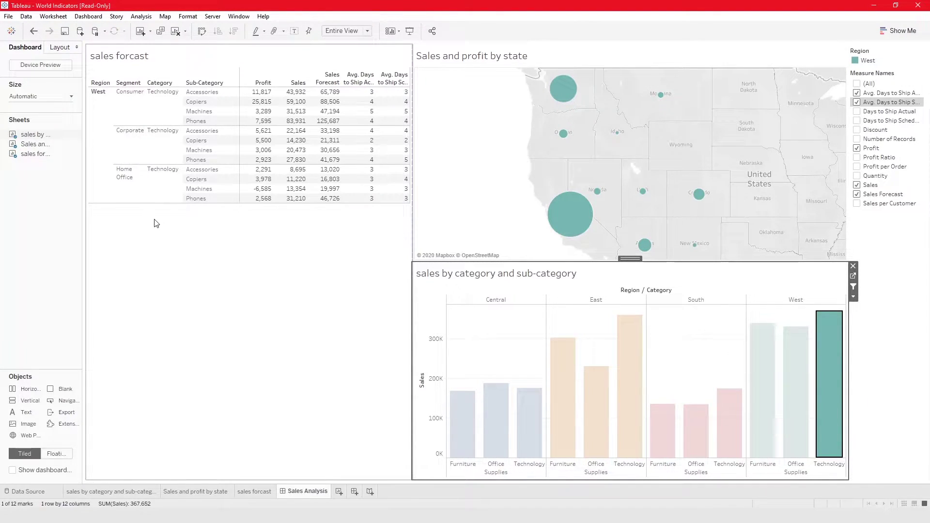
- Filter the dashboard in turn by the West Office Supplies and Furniture, all South and East Technology bars, and inspect New York's sales on the map
left_click(798, 349)
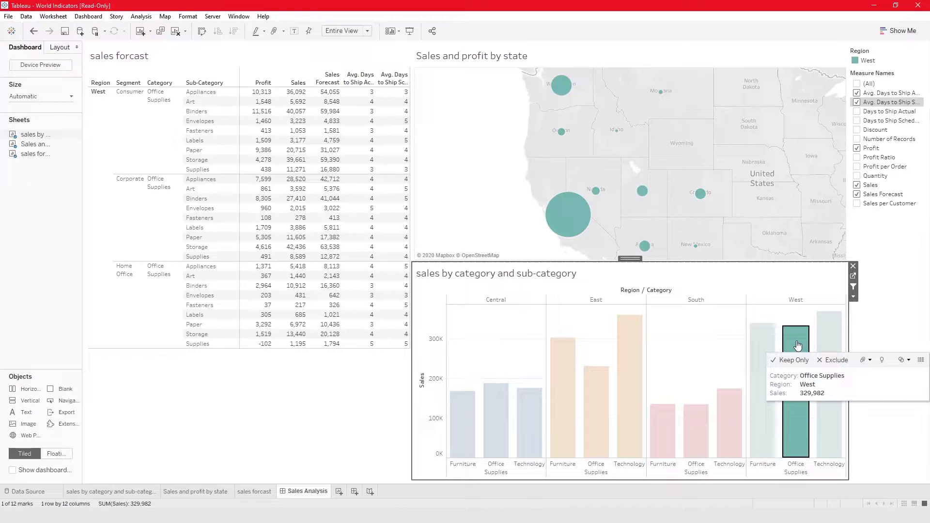
left_click(767, 353)
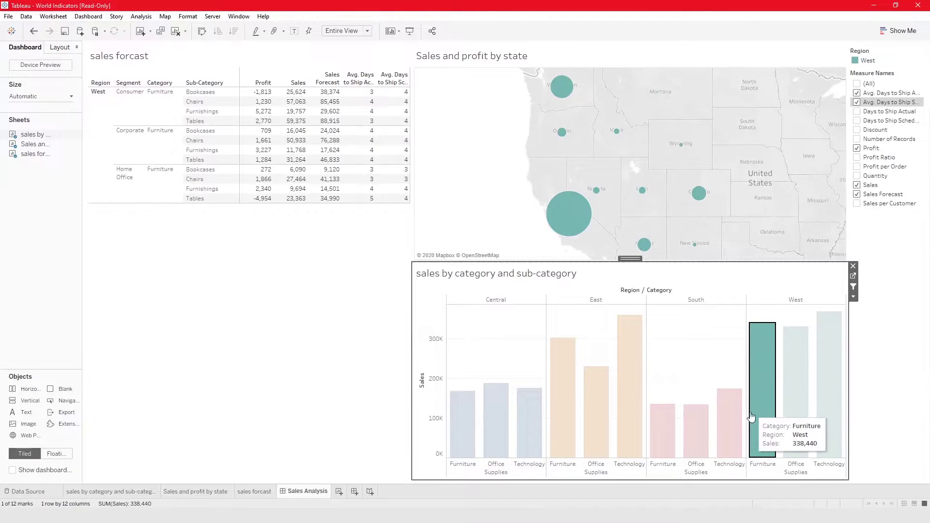
left_click(729, 424)
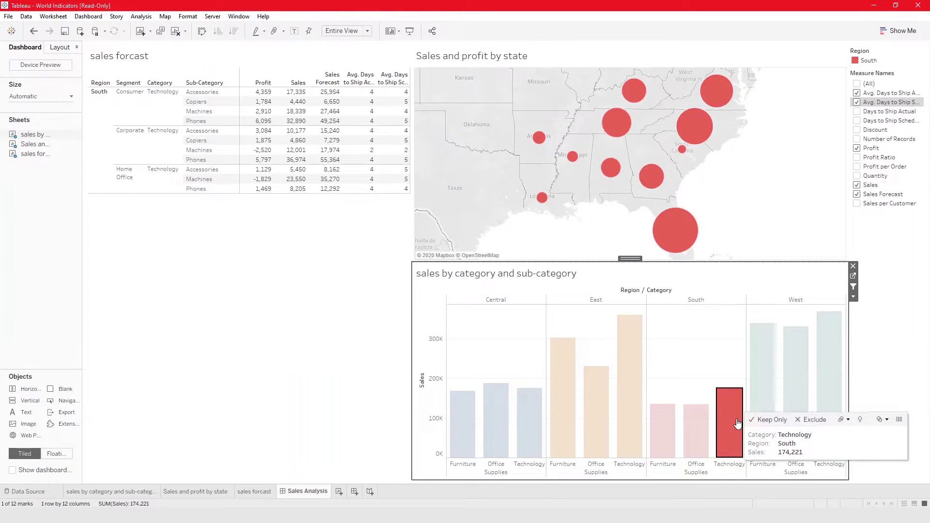
left_click(695, 439)
left_click(662, 434)
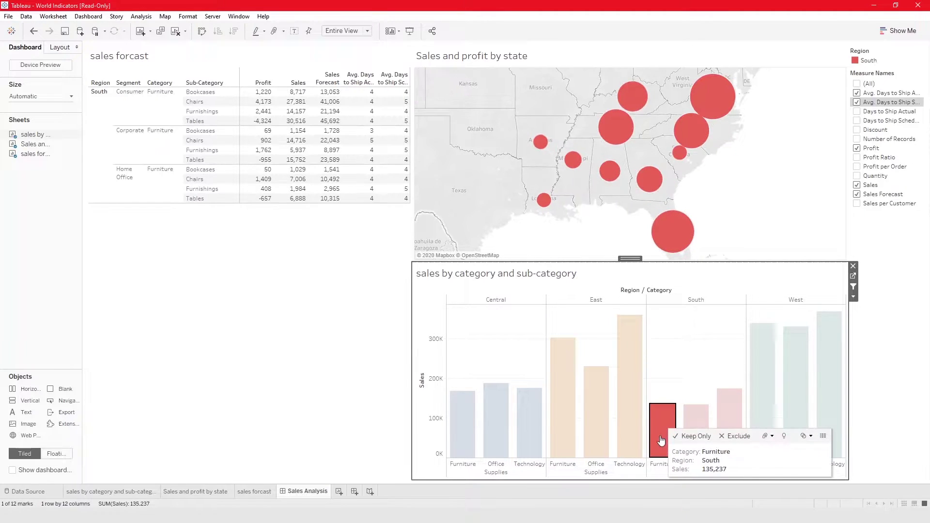
left_click(636, 408)
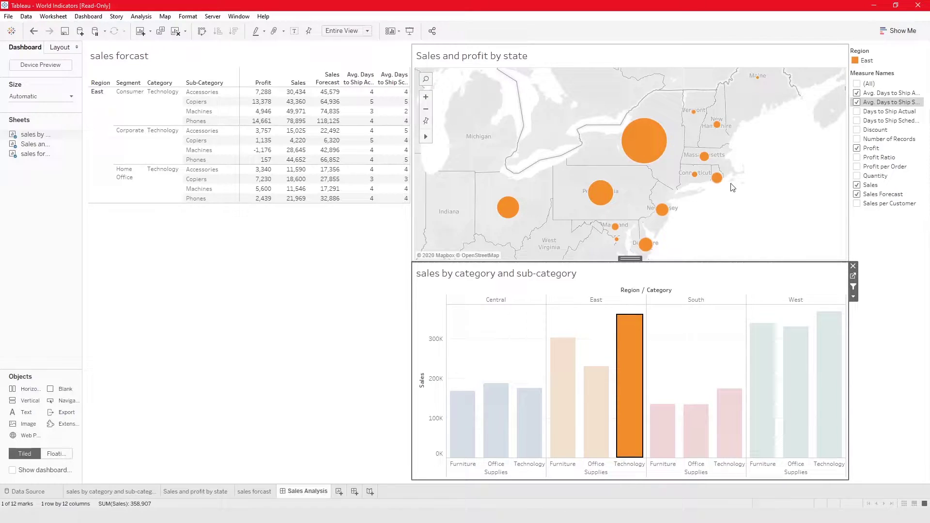
mouse_move(639, 148)
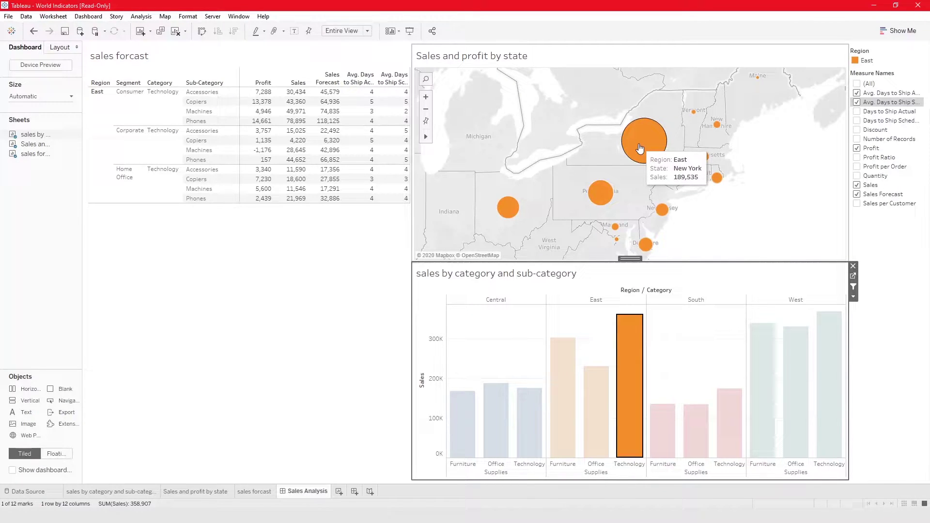
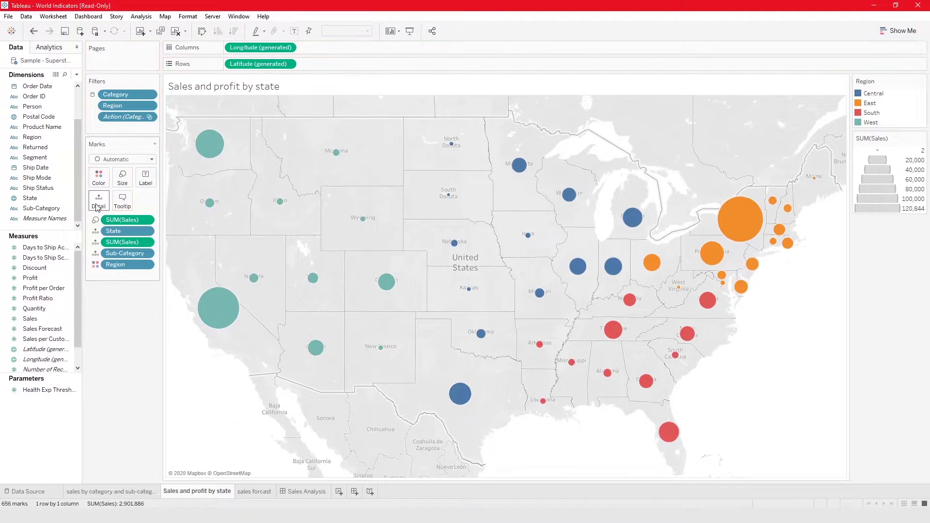
- Colour the marks on the Sales and profit by state map by Sub-Category as well, inspect California, and return to the Sales Analysis dashboard
left_click(96, 264)
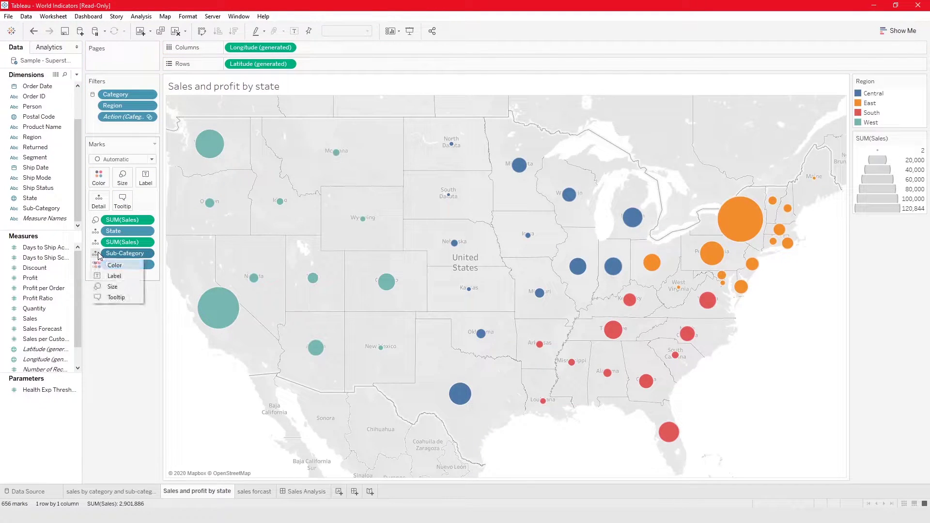
left_click(114, 265)
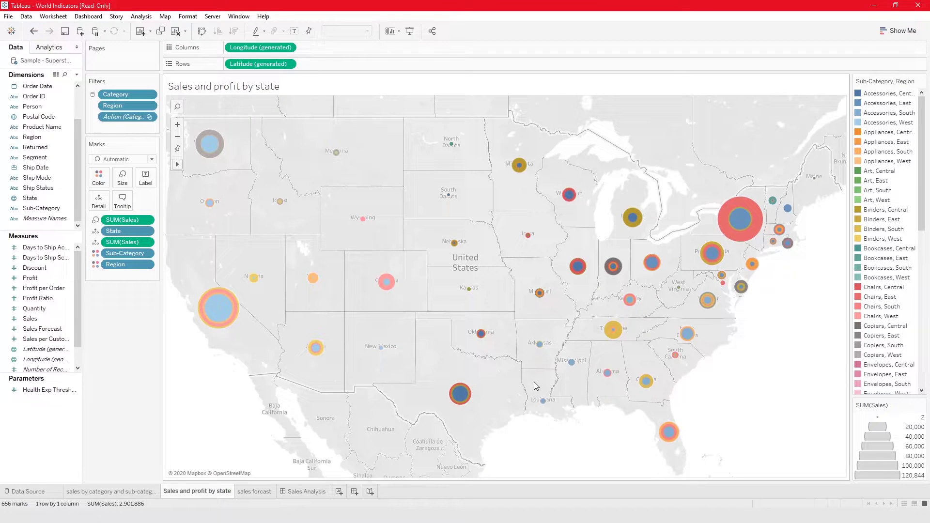
mouse_move(215, 310)
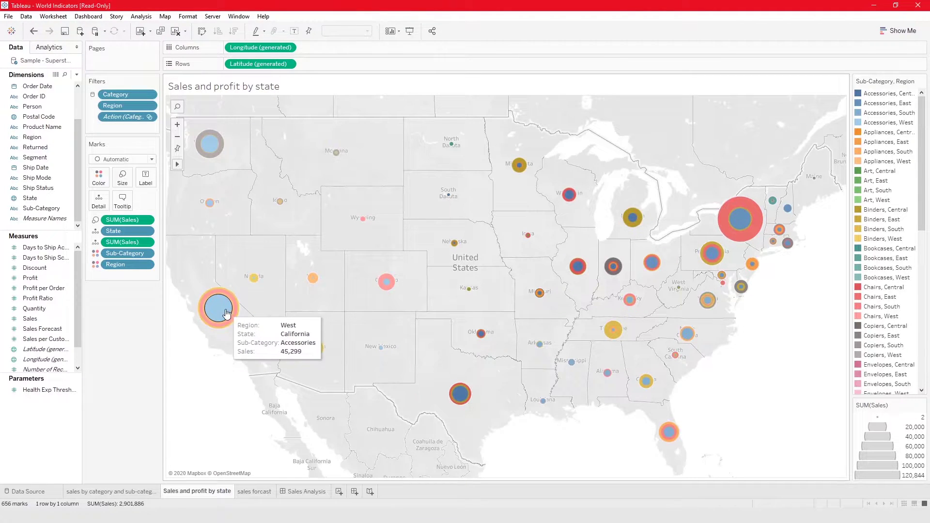
left_click(303, 491)
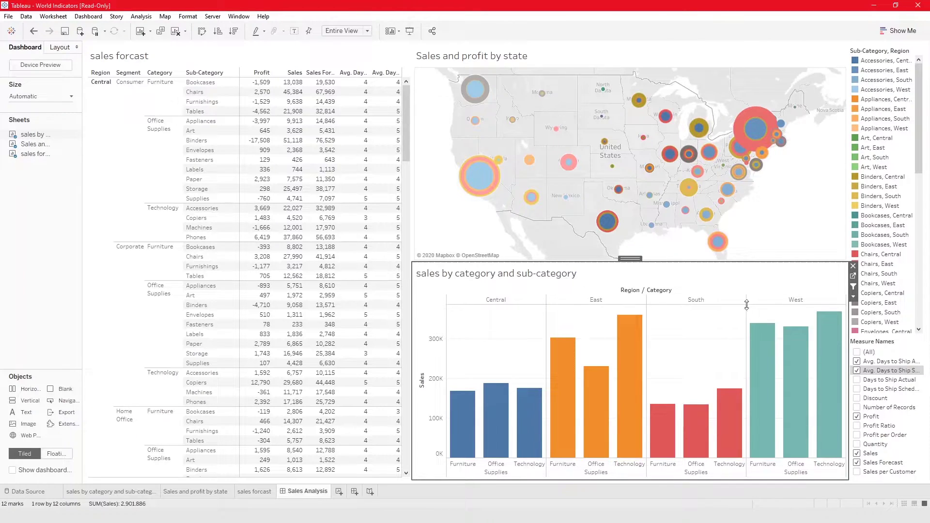
- Filter the dashboard in turn by the West Technology, West Office Supplies, West Furniture and South Technology bars, and clear the selection
left_click(832, 343)
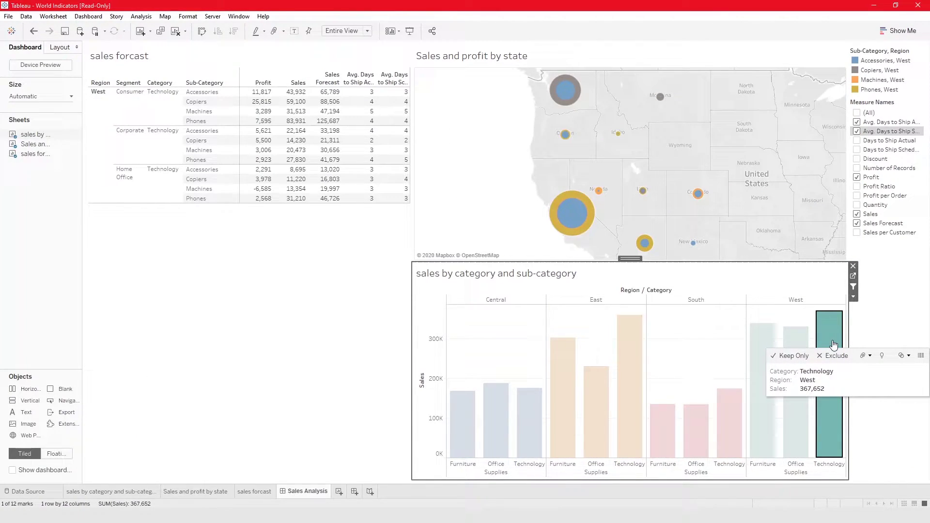
left_click(801, 343)
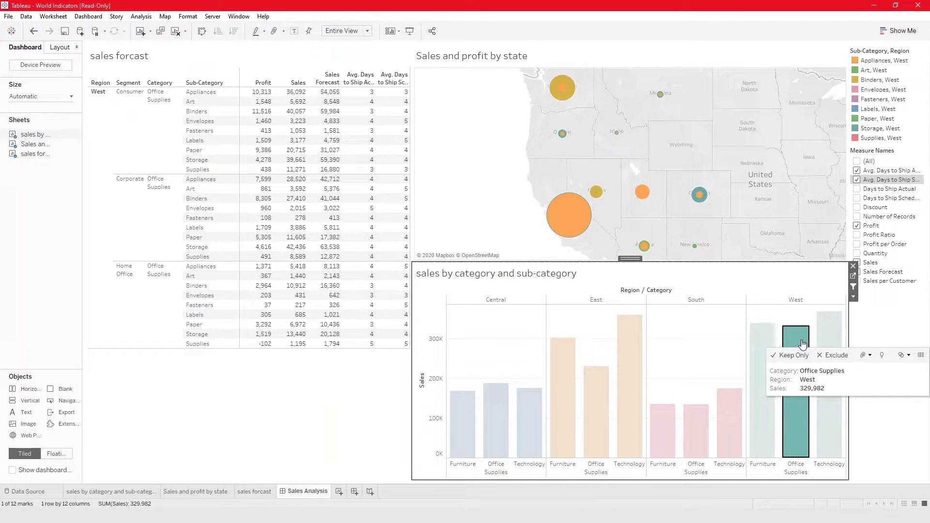
left_click(762, 346)
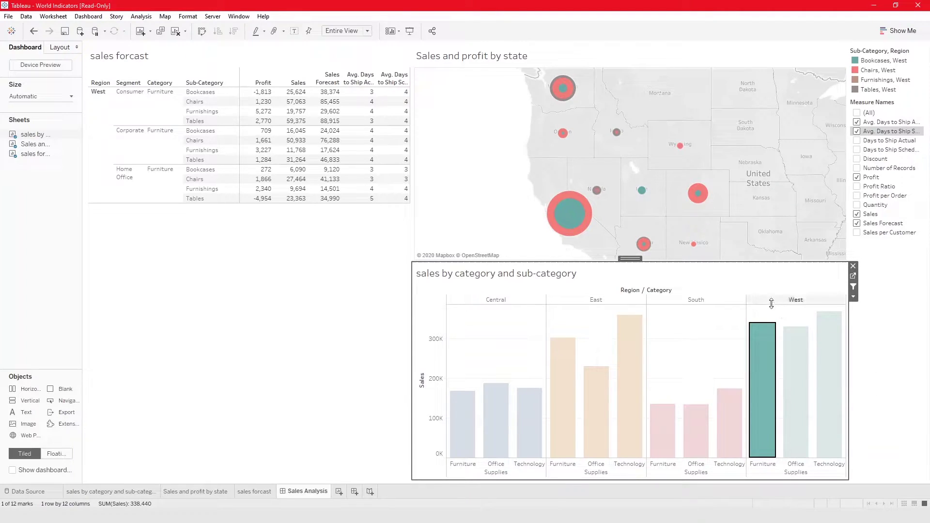
mouse_move(763, 375)
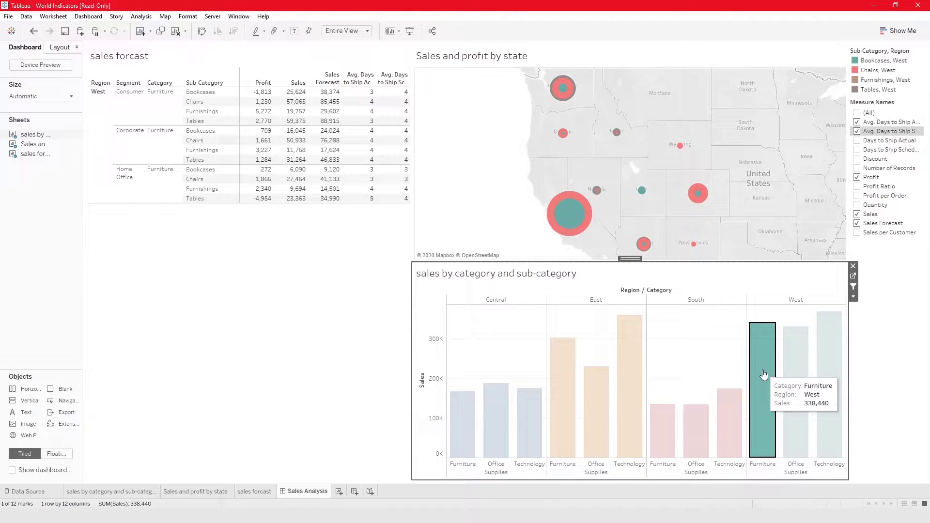
left_click(735, 420)
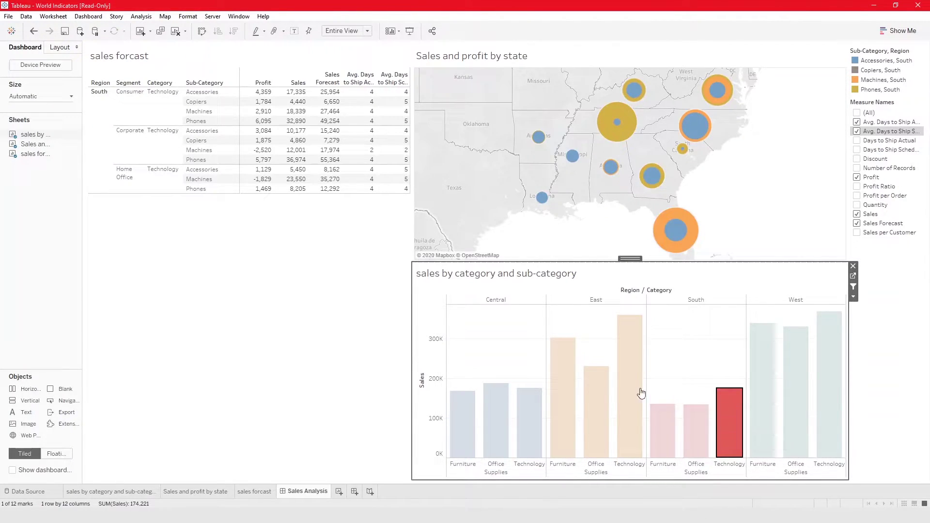
key("Escape")
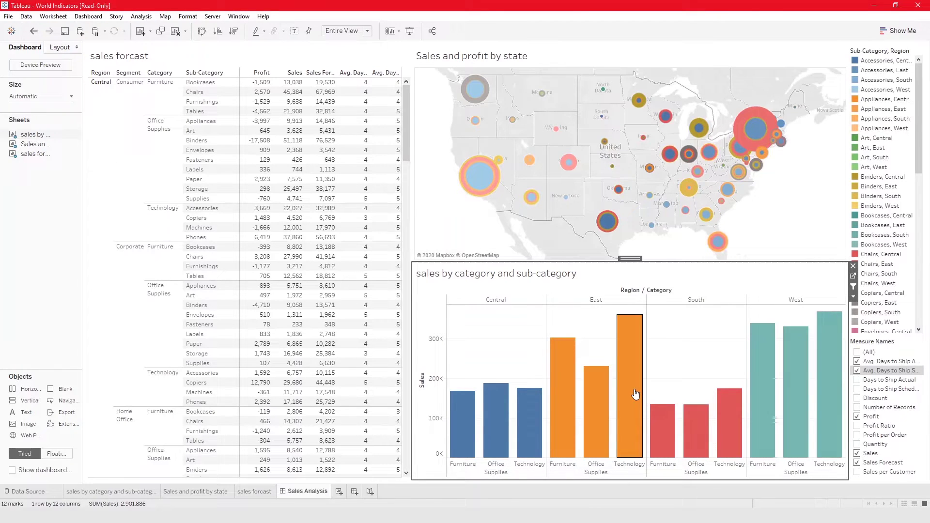
- Filter the dashboard by the South Furniture, East Technology and Central Technology bars, and stop using the bar chart as a filter
left_click(663, 425)
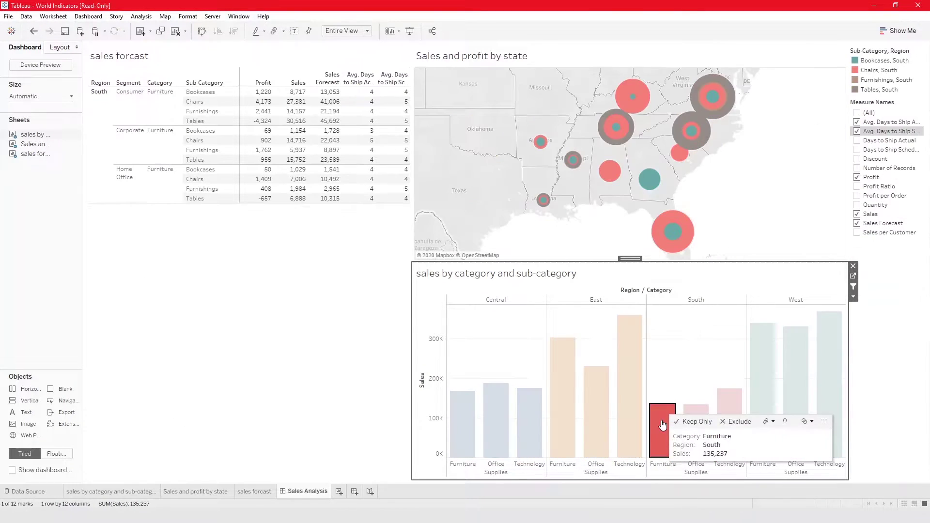
left_click(629, 406)
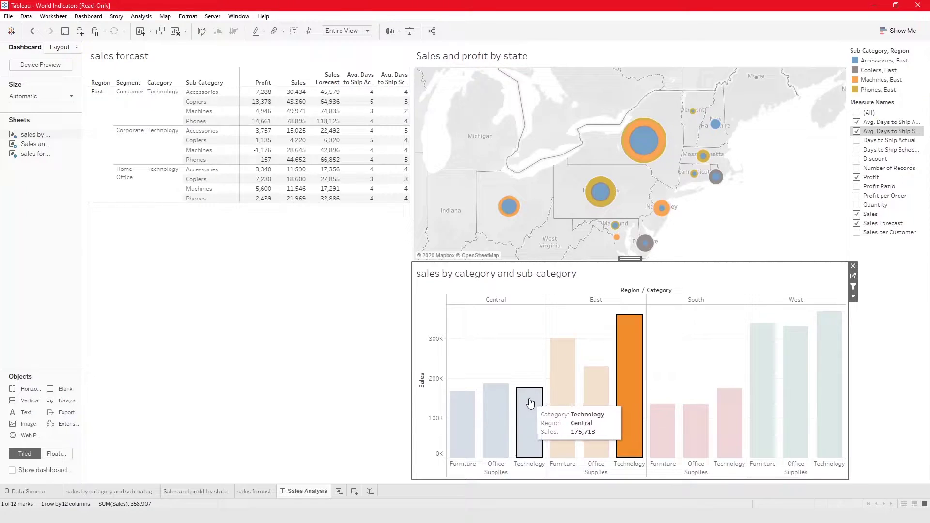
left_click(530, 417)
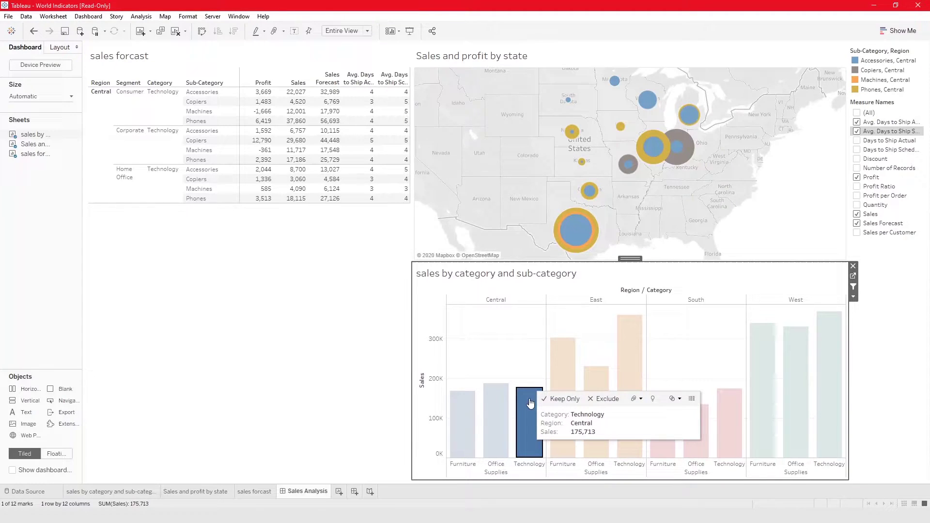
left_click(852, 286)
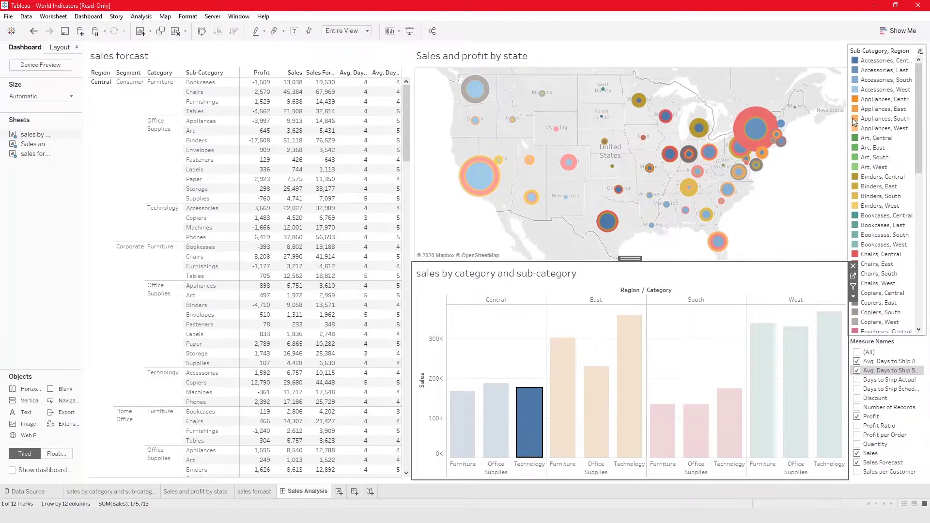
- Add a Category filter for the Sales and profit by state map to the dashboard
left_click(825, 156)
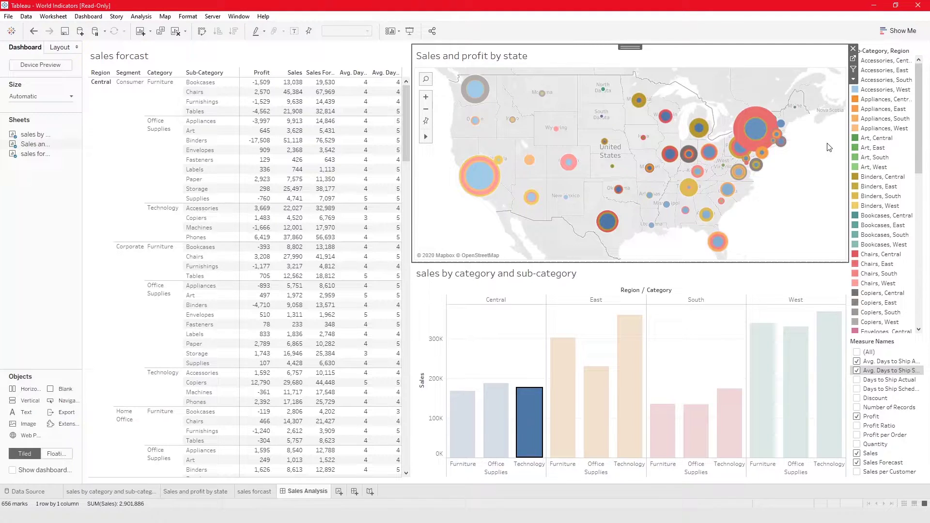
left_click(853, 81)
mouse_move(862, 149)
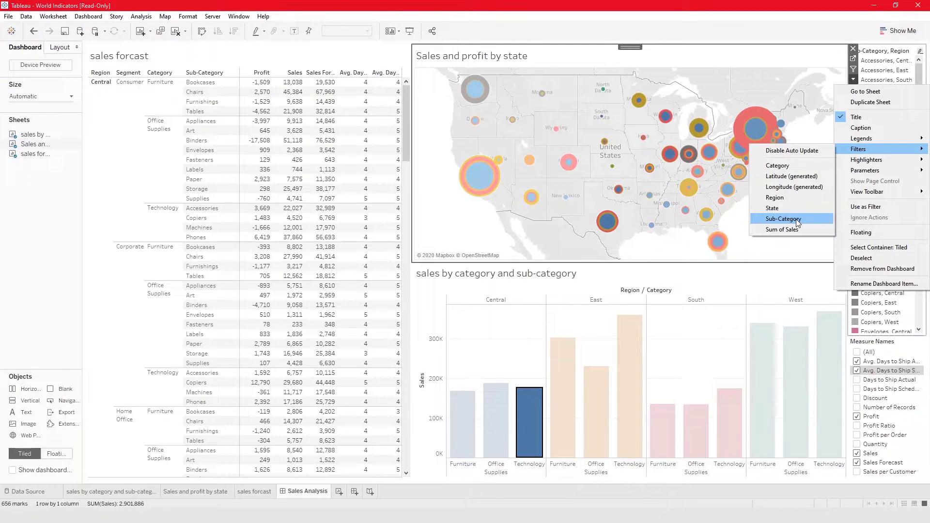
left_click(786, 166)
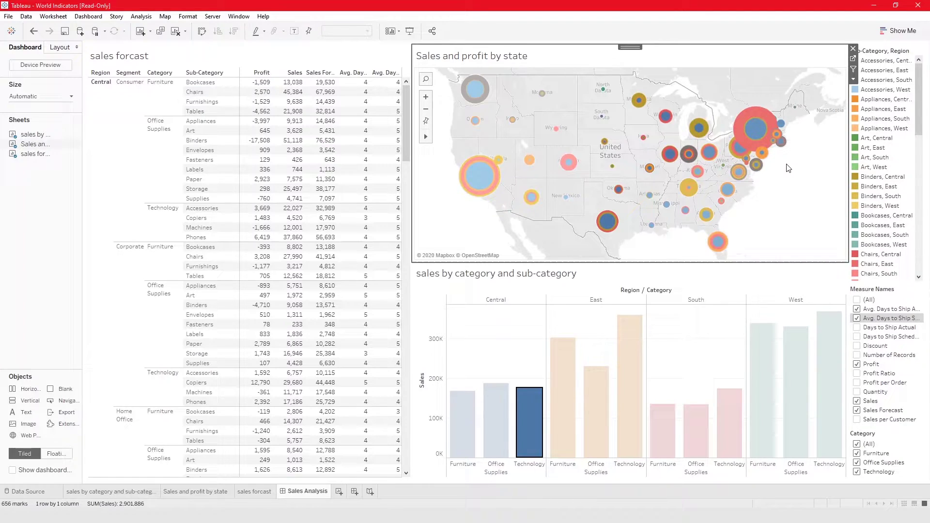
- Exclude Office Supplies and Technology in the Category filter, include them again, and remove the filter from the dashboard
left_click(857, 463)
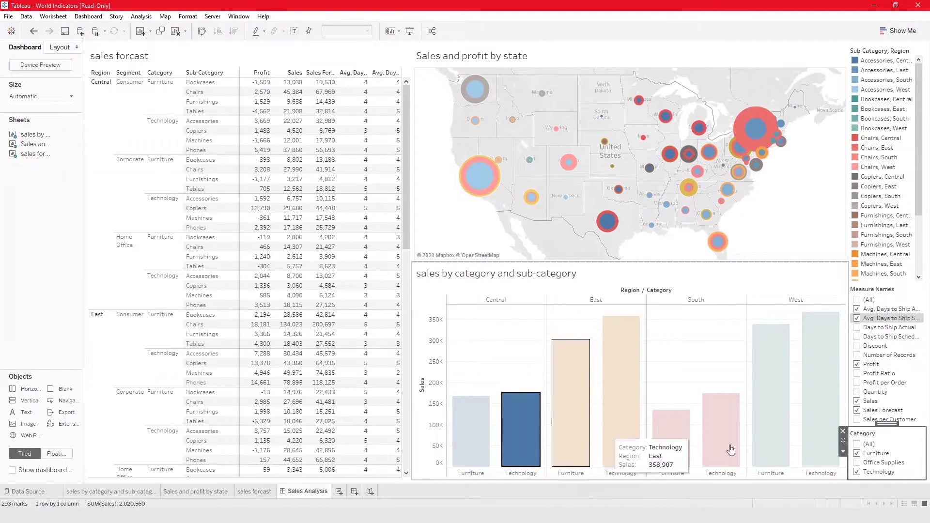
left_click(857, 472)
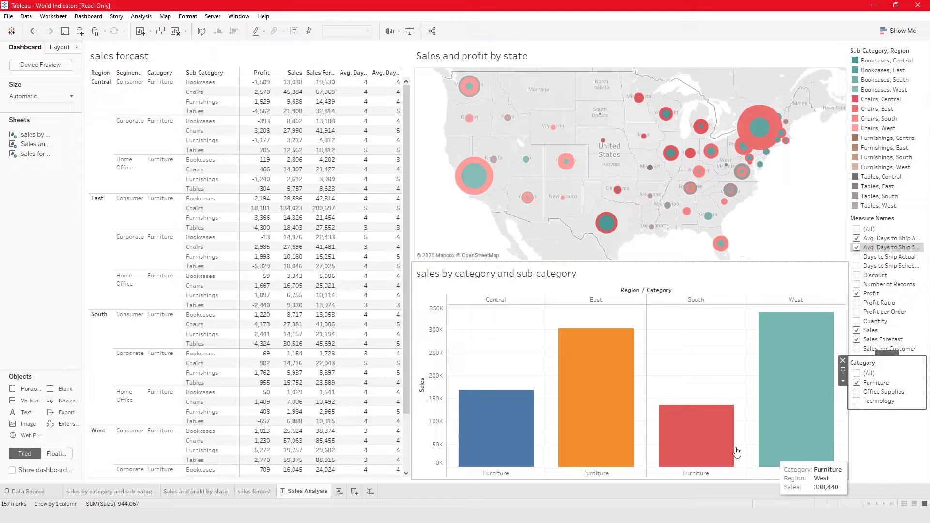
left_click(858, 393)
left_click(858, 472)
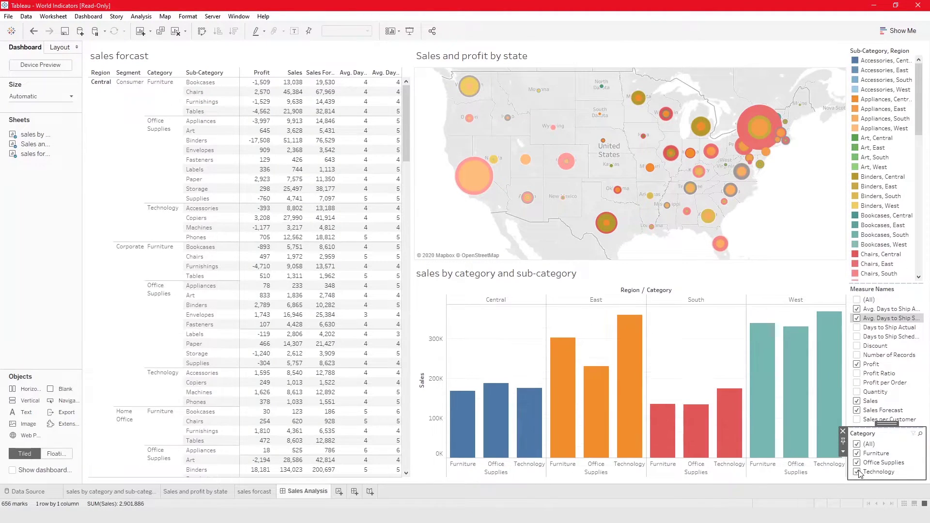
left_click(843, 431)
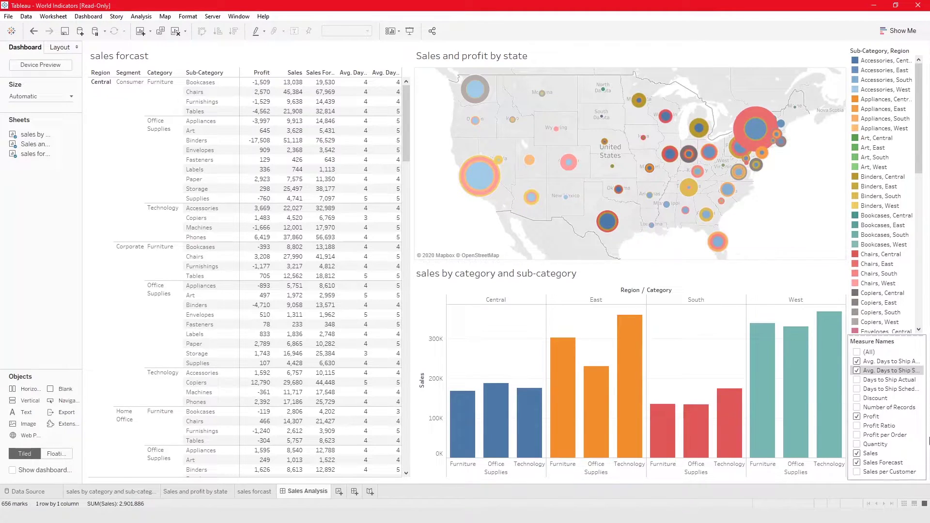
- In the sales by category and sub-category sheet, add Sub-Category to the columns, remove Region from them, and return to the Sales Analysis dashboard
left_click(826, 180)
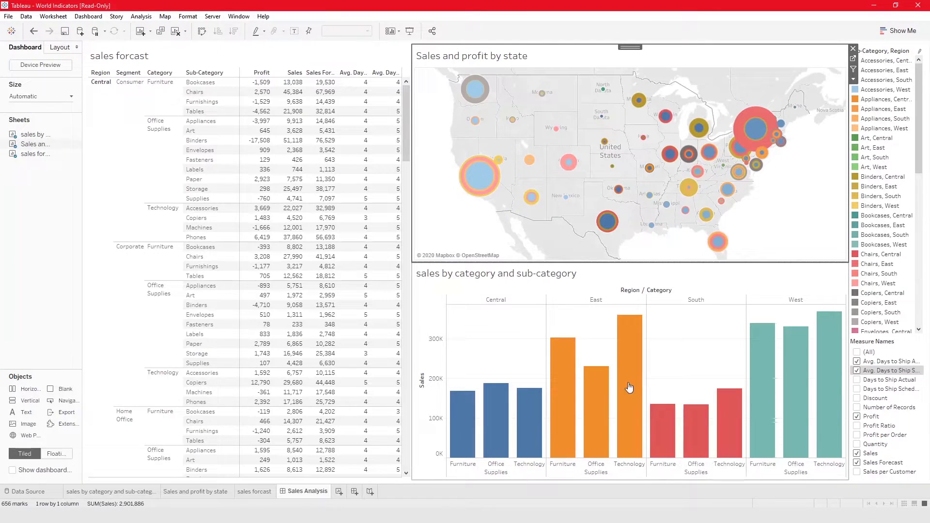
left_click(111, 492)
left_click_drag(46, 213, 484, 43)
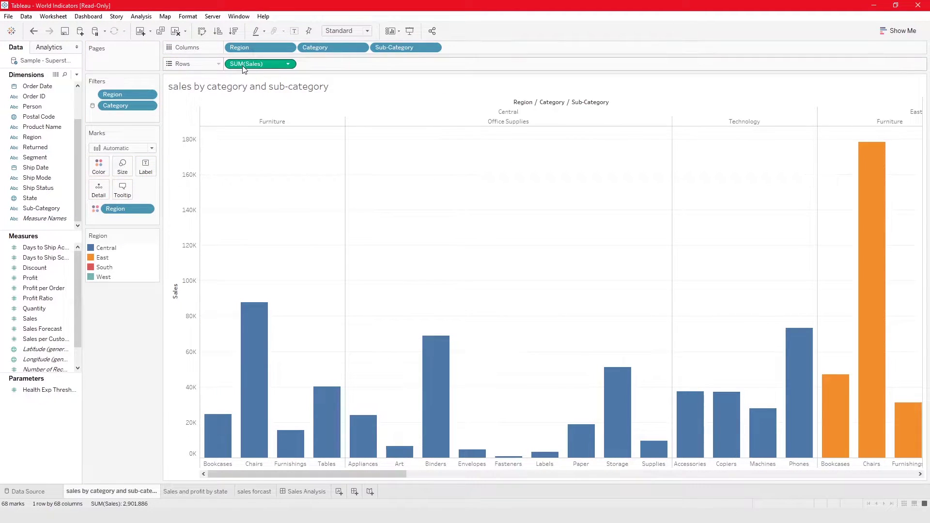
left_click_drag(239, 48, 63, 108)
left_click(303, 491)
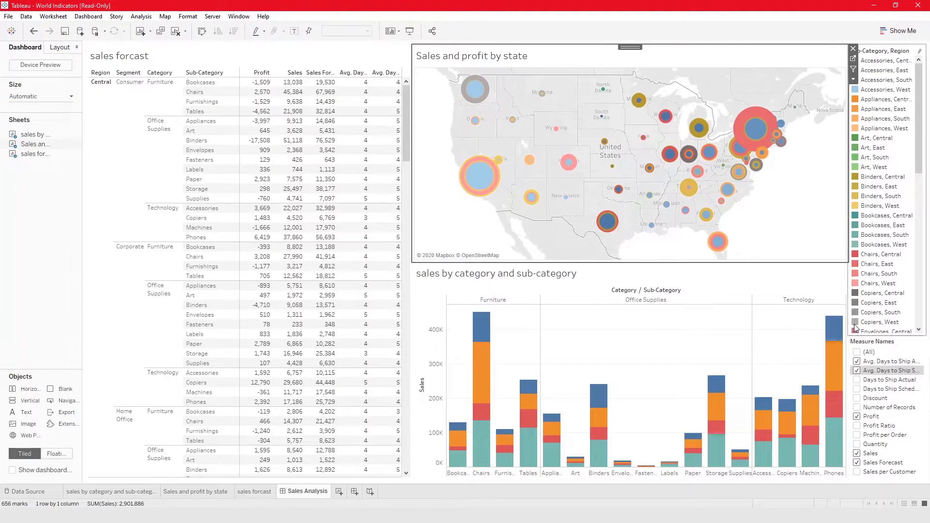
- Use the bar chart as a filter again, and filter the dashboard by the regional segments of the Storage bar and a Phones segment
left_click(845, 313)
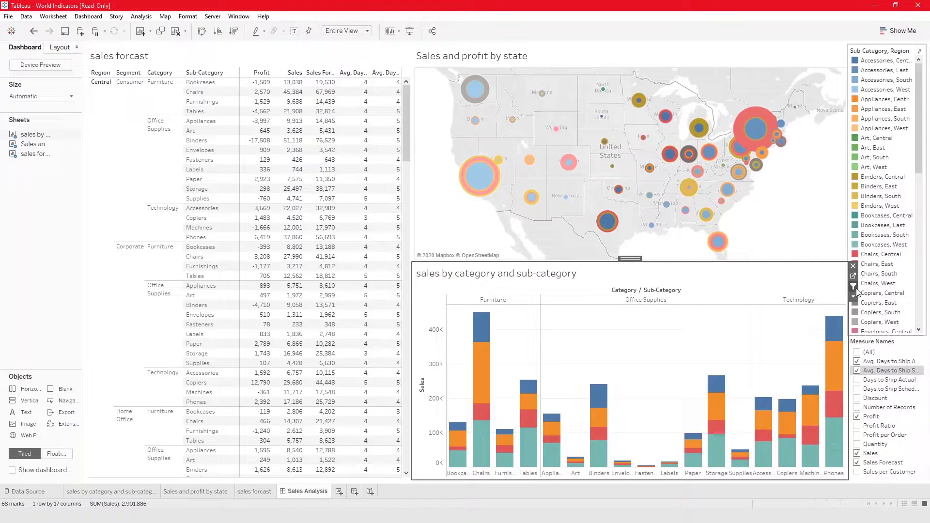
left_click(716, 408)
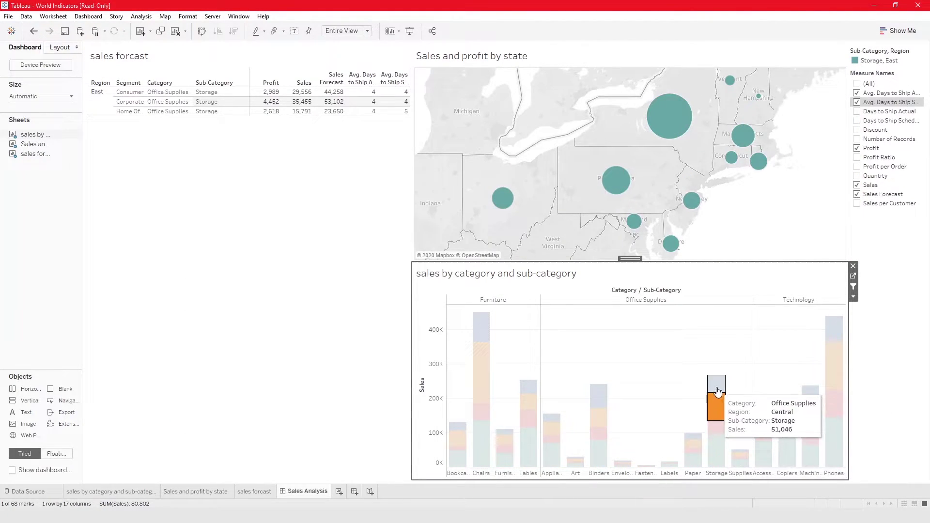
left_click(717, 387)
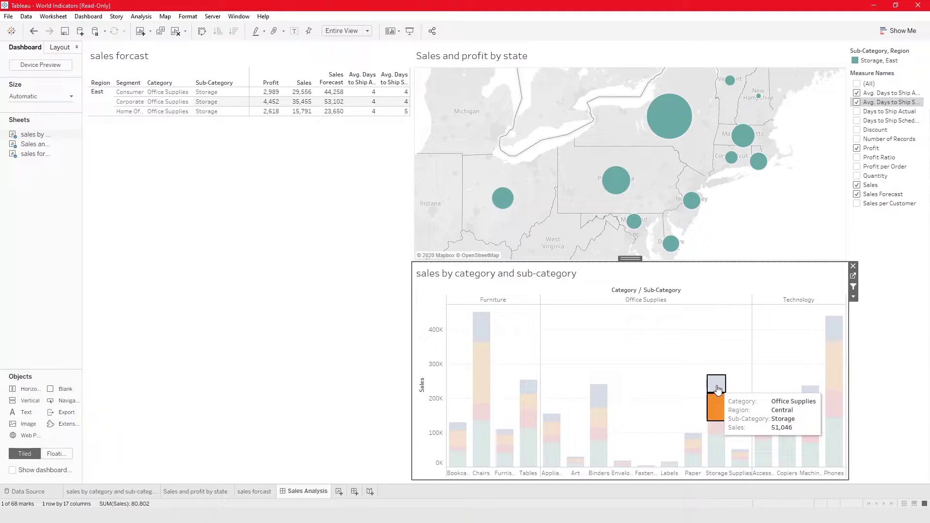
left_click(716, 428)
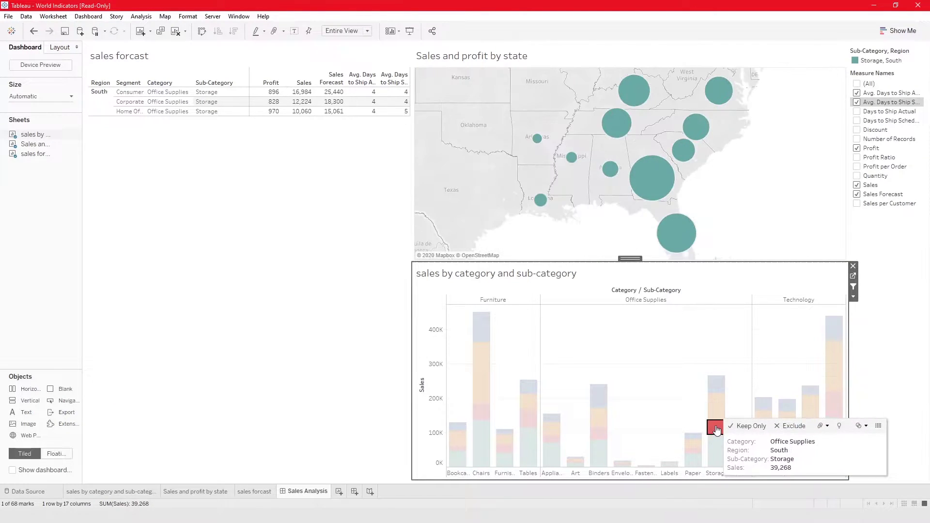
left_click(720, 455)
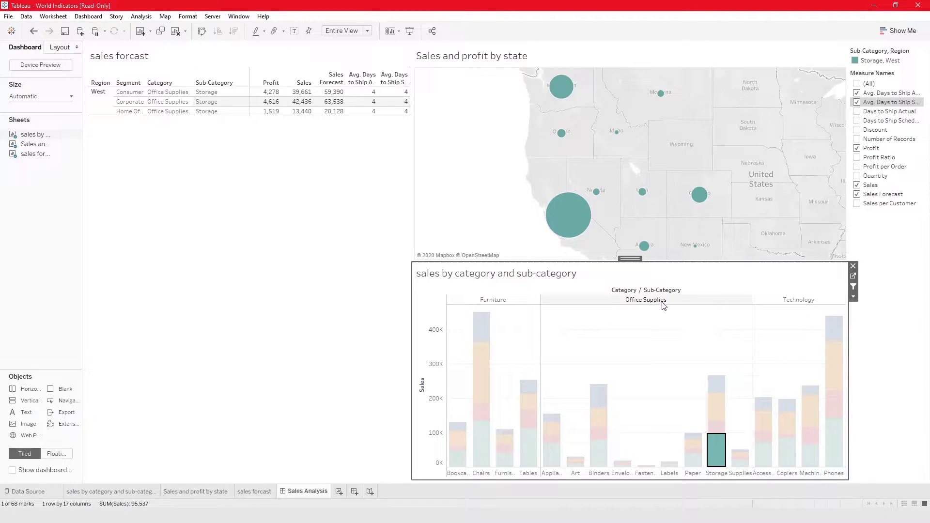
mouse_move(720, 457)
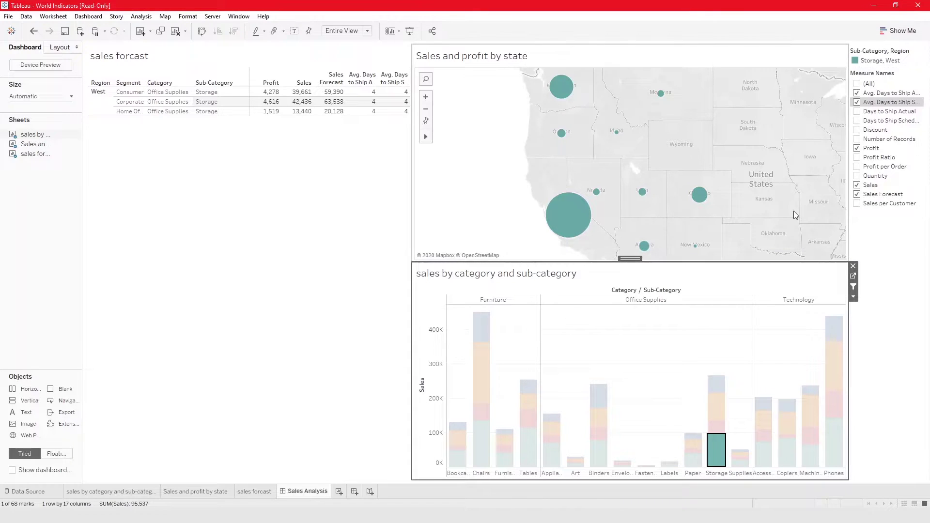
left_click(834, 361)
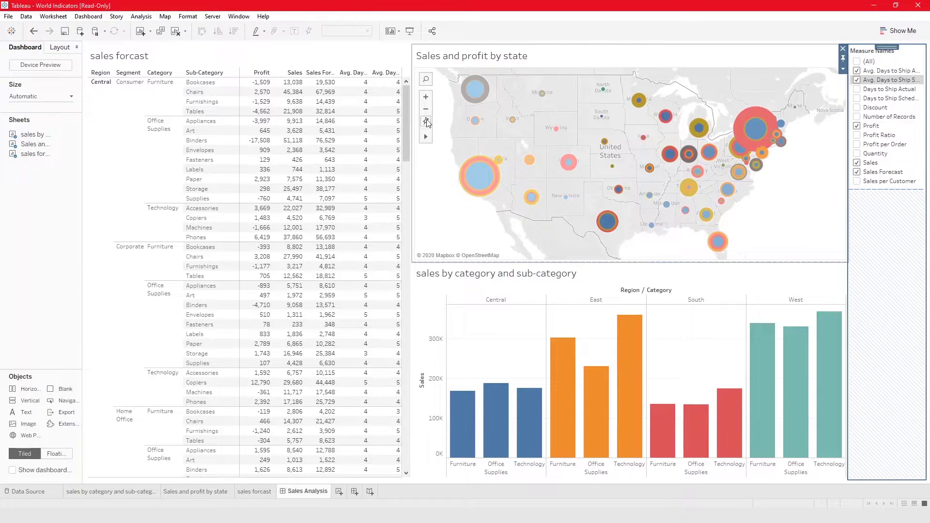
- Lasso the southwestern state marks on the map, from California to Texas and Oklahoma, and use the map as a filter
left_click(427, 123)
left_click(428, 123)
mouse_move(426, 137)
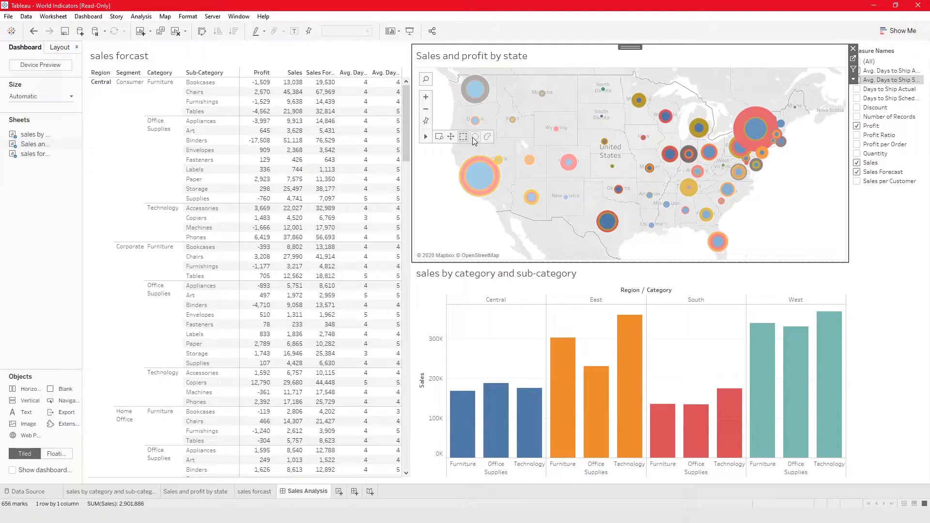
left_click(487, 137)
mouse_move(449, 135)
left_mouse_down()
mouse_move(585, 159)
mouse_move(615, 185)
mouse_move(620, 229)
mouse_move(588, 255)
mouse_move(477, 240)
mouse_move(422, 182)
mouse_move(450, 137)
left_mouse_up()
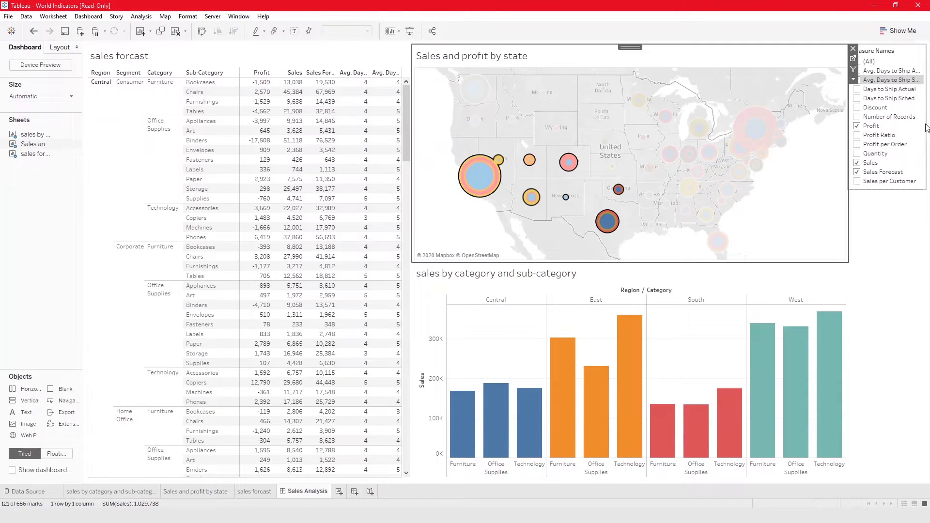
left_click(854, 70)
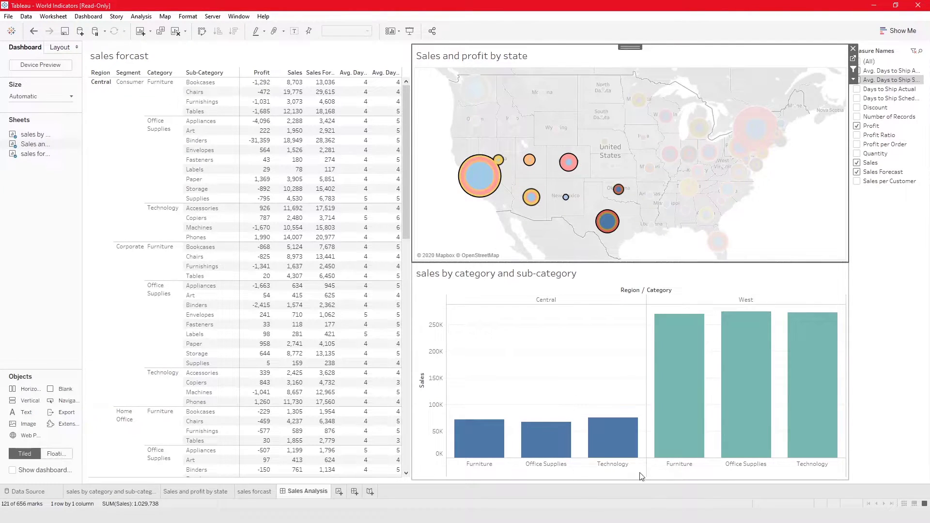
- Examine the sales forecast table's Central and West rows for the lassoed states, and clear the map selection
scroll(266, 421, "down", 10)
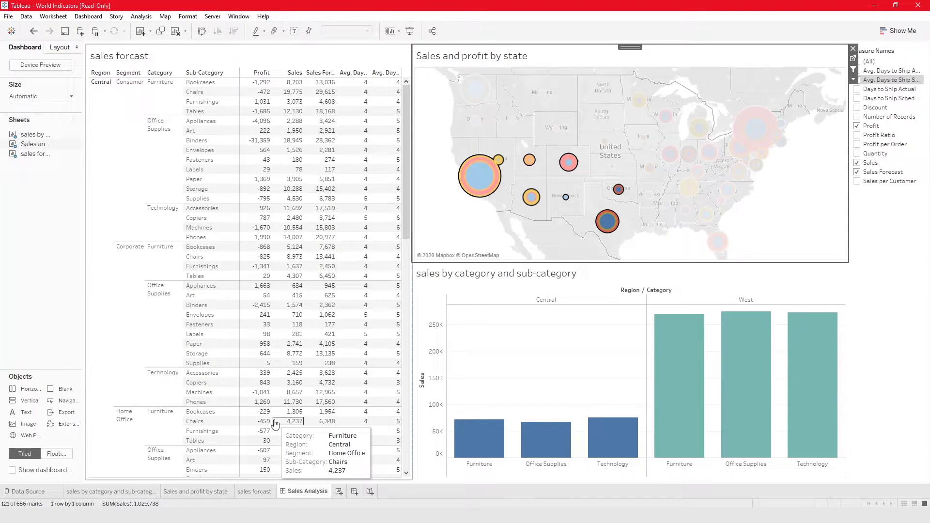
scroll(273, 423, "up", 7)
scroll(275, 424, "up", 10)
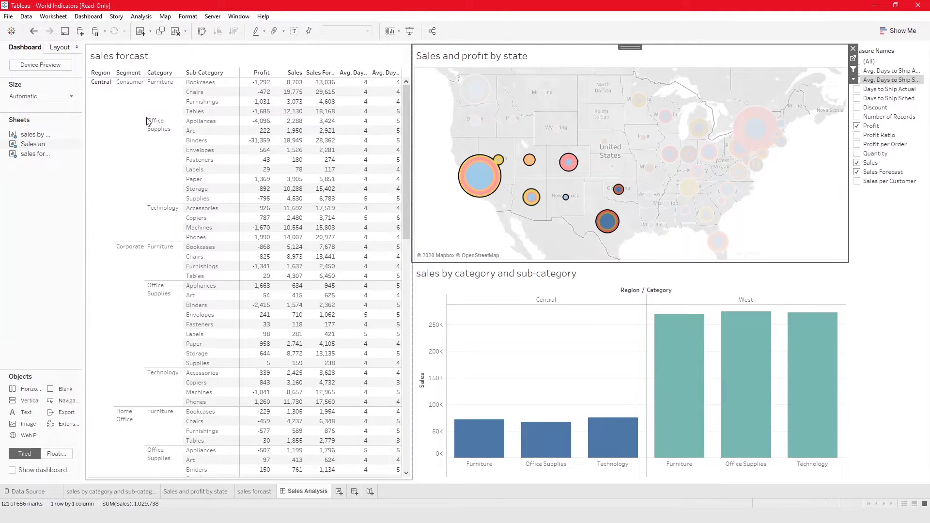
scroll(150, 178, "down", 10)
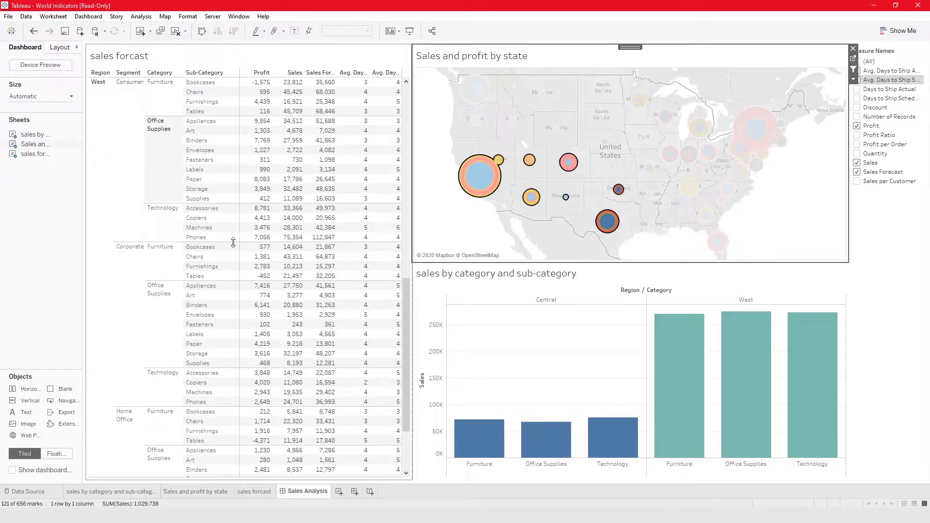
scroll(291, 286, "up", 7)
left_click(443, 219)
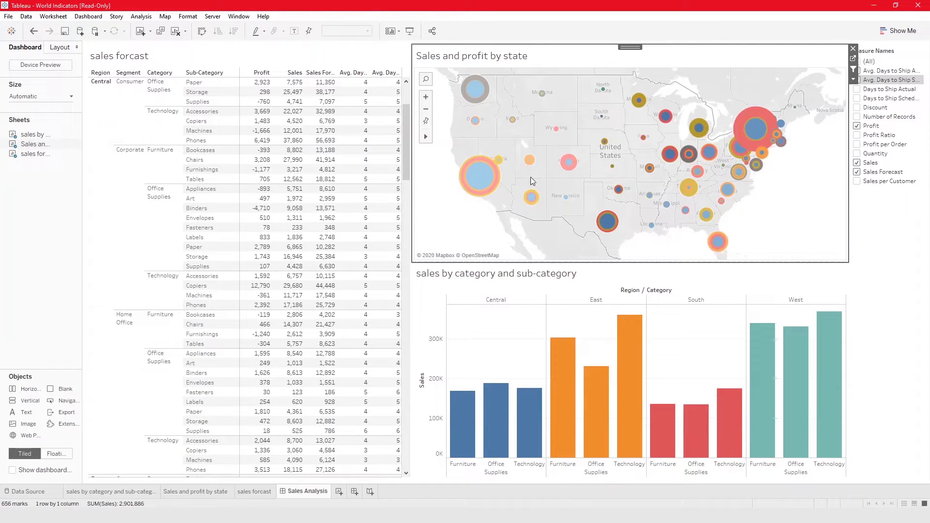
- Filter the dashboard by a rectangular selection of state marks on the map, from Minnesota and Louisiana eastward to Maine and Florida
left_click(426, 122)
mouse_move(429, 138)
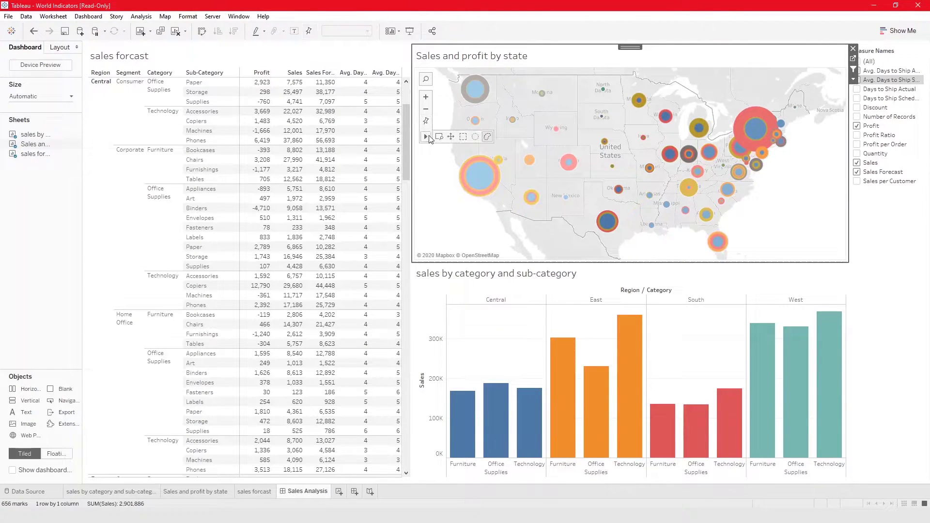
left_click(463, 138)
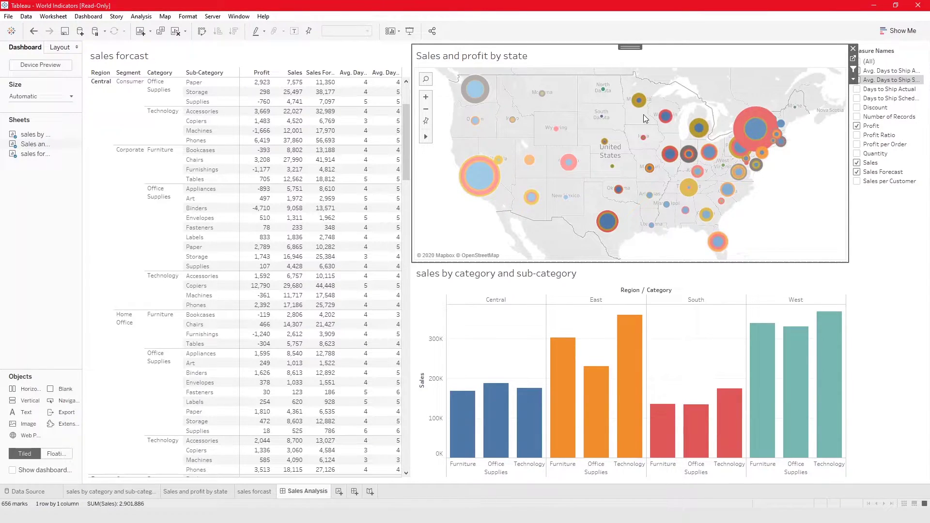
left_click_drag(626, 74, 835, 268)
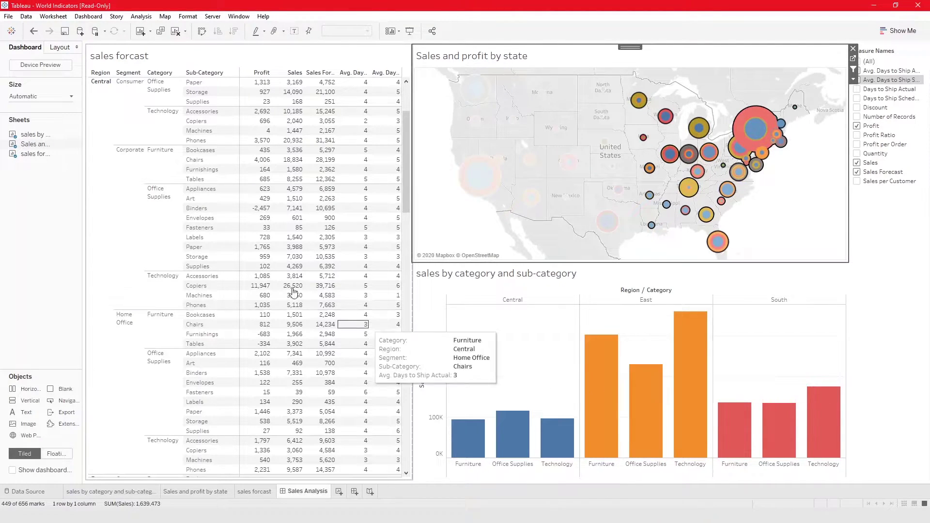
- Examine the sales forecast table's Central, East and South rows for the selected eastern states, and clear the map selection
scroll(270, 345, "down", 10)
scroll(270, 346, "down", 3)
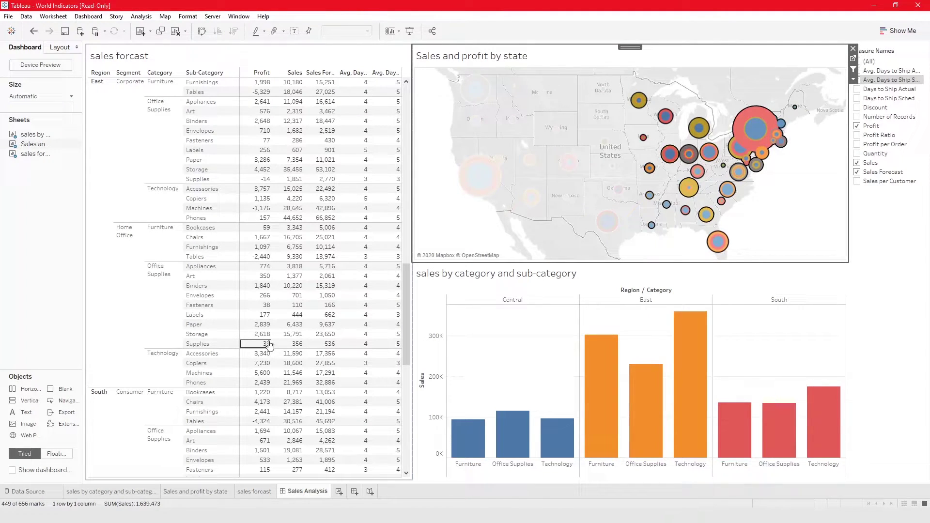
mouse_move(269, 344)
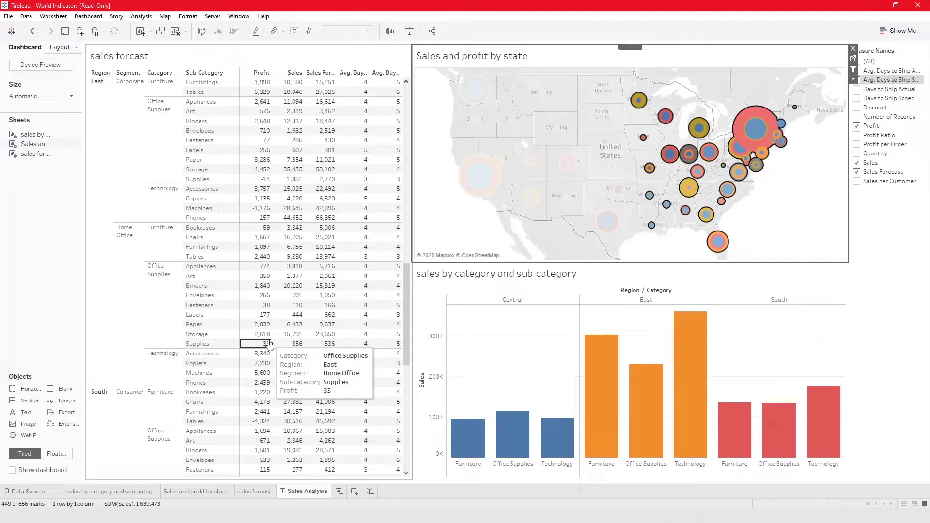
scroll(269, 344, "up", 20)
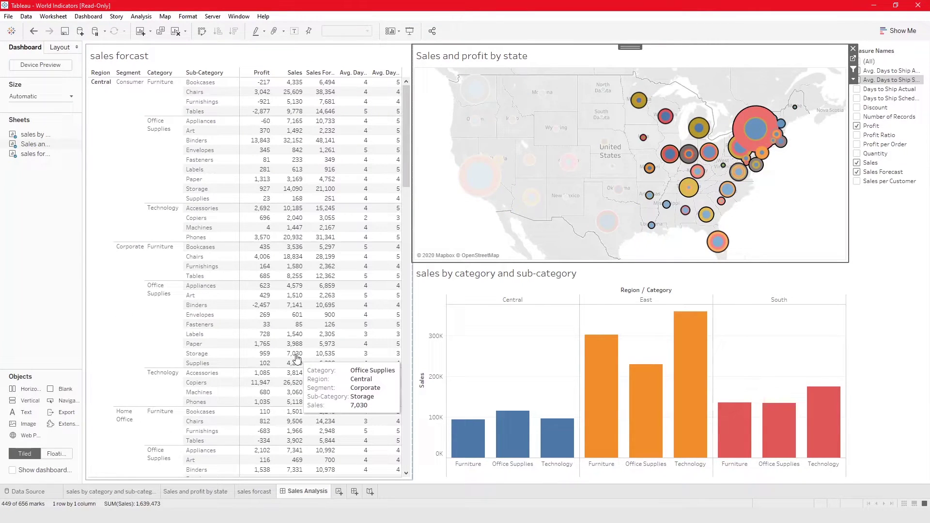
left_click(754, 274)
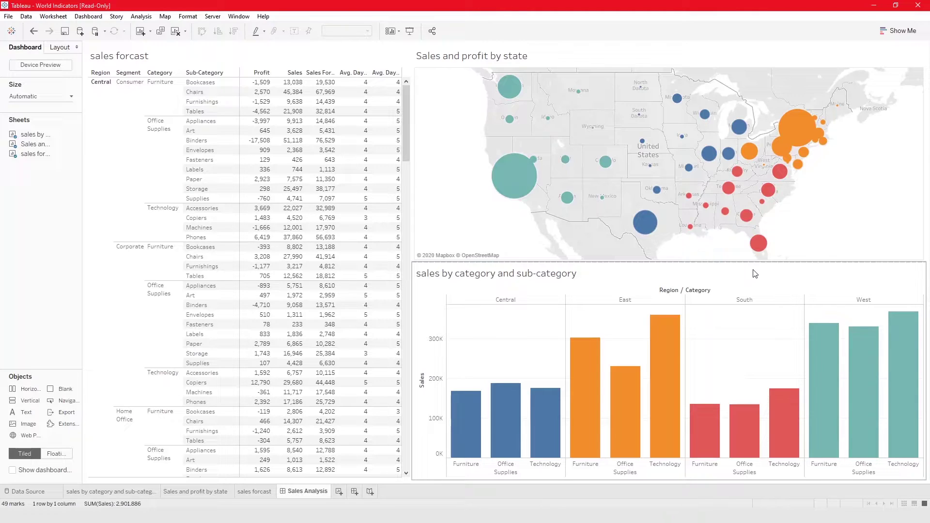
- Show a Region filter on the dashboard for the sales by category and sub-category chart
right_click(594, 276)
left_click(713, 280)
left_click(389, 308)
left_click(407, 296)
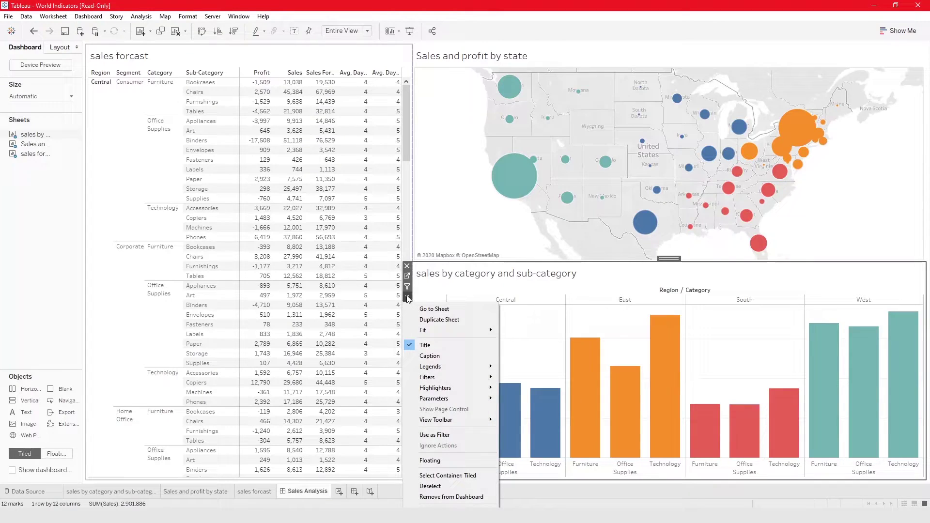
mouse_move(427, 377)
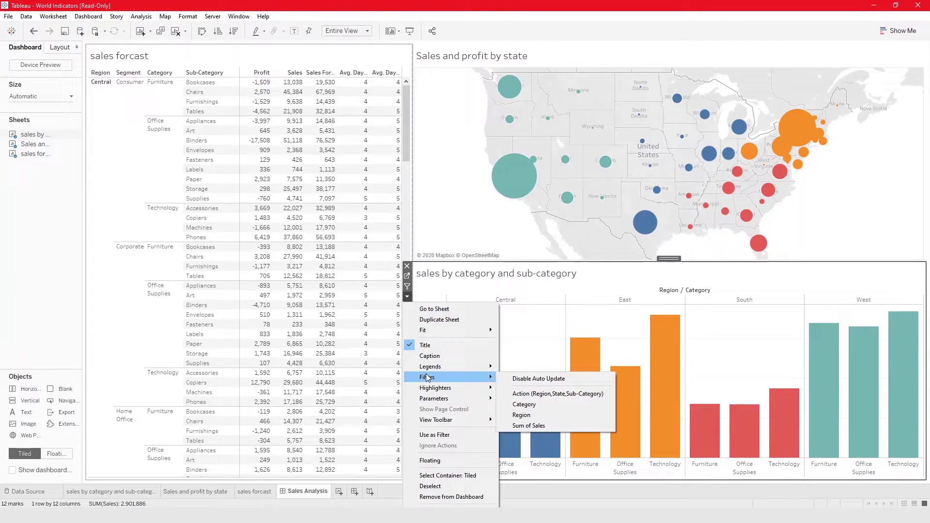
left_click(541, 414)
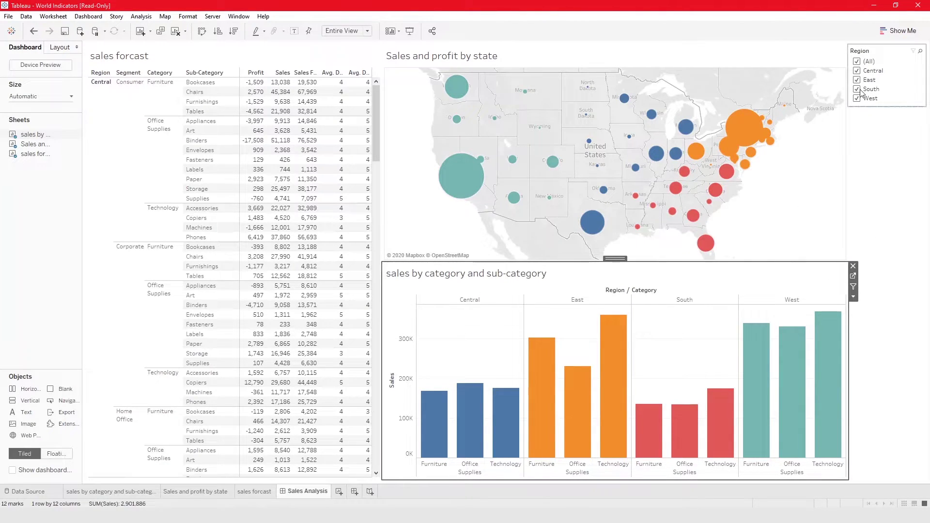
- Test the Region filter on the bar chart by selecting only East, West and Central, and restore all regions
left_click(856, 62)
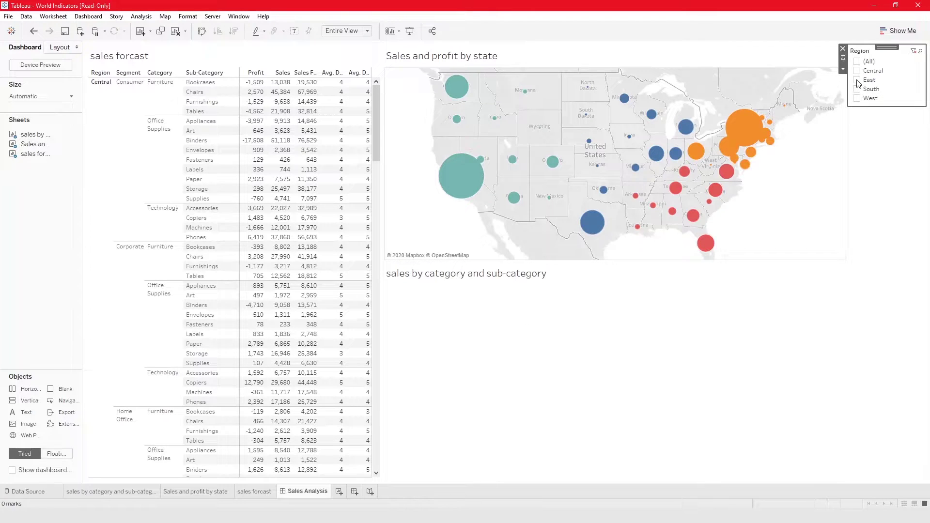
left_click(857, 80)
left_click(858, 99)
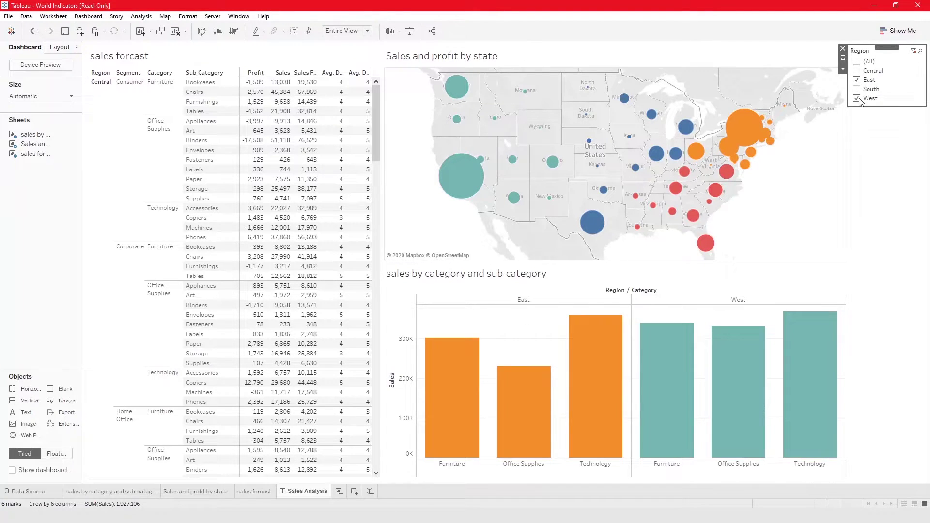
left_click(858, 72)
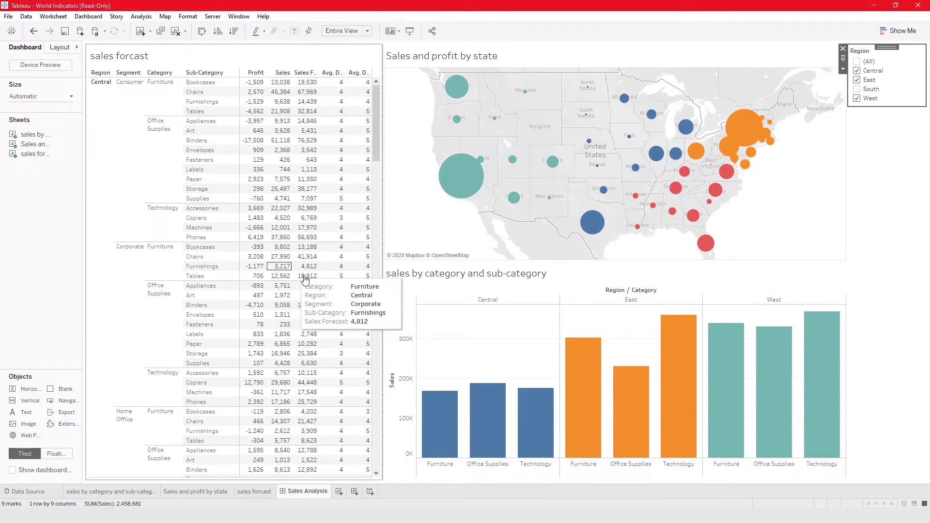
left_click(857, 62)
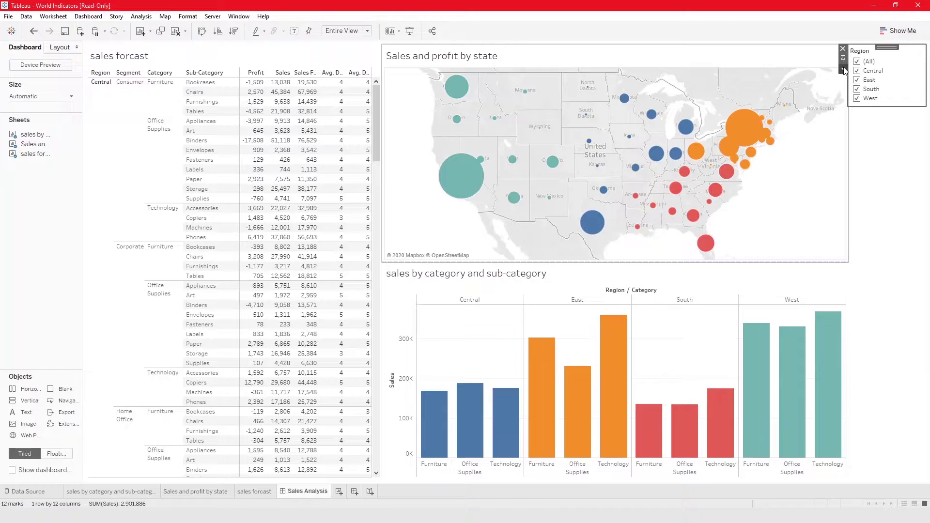
- Apply the Region filter to all worksheets using this data source, and test it by excluding East and restoring all regions
left_click(843, 70)
mouse_move(841, 94)
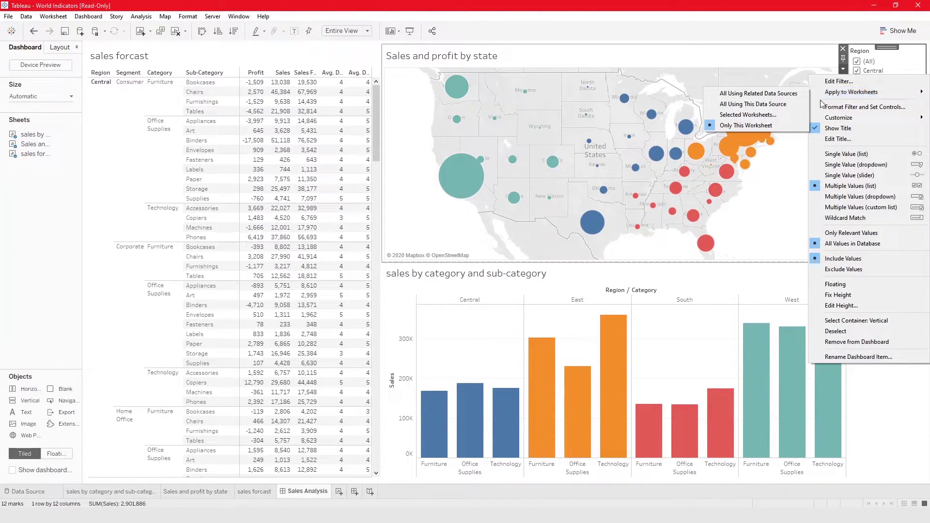
left_click(775, 107)
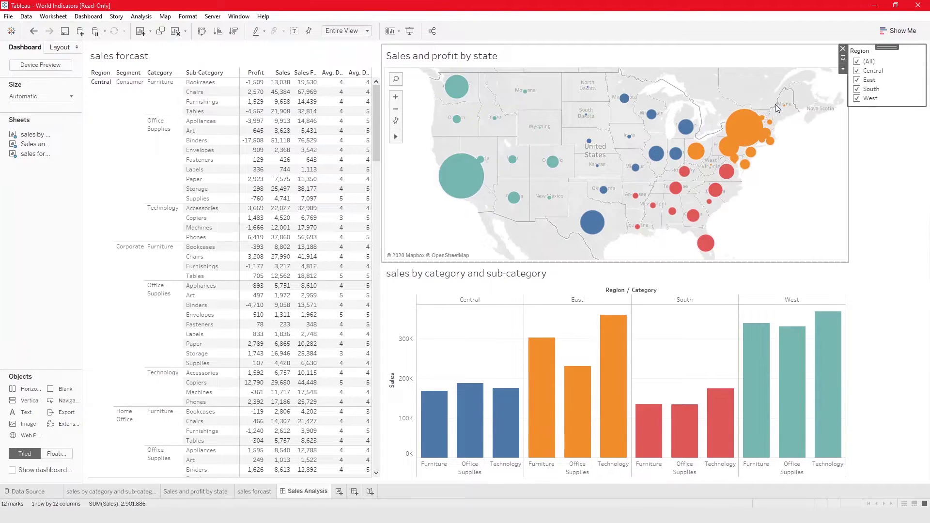
left_click(857, 80)
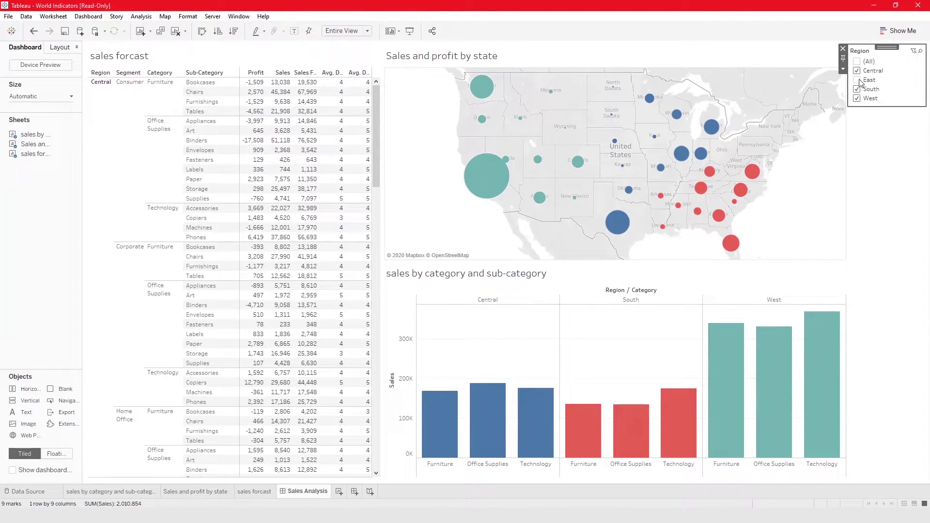
left_click(861, 63)
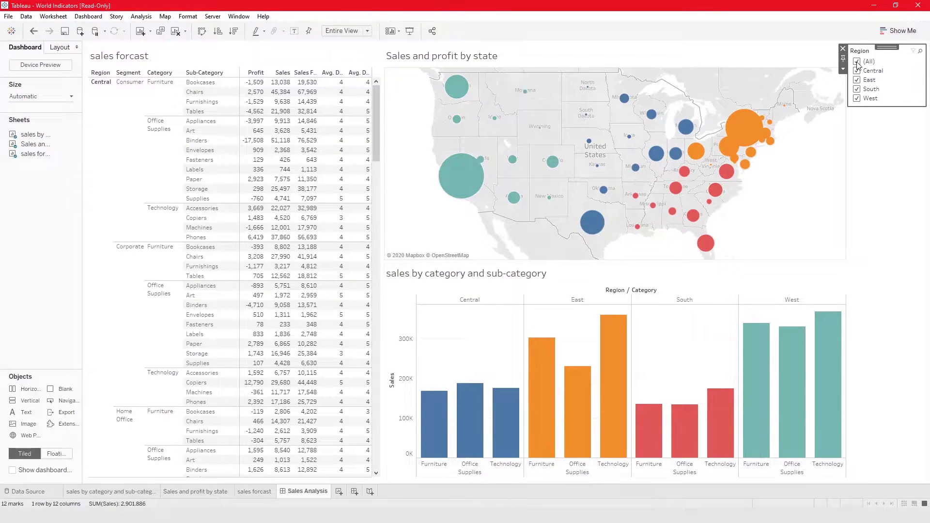
- Filter the dashboard to the Central region, add West, and remove Central so that only West is selected
left_click(858, 62)
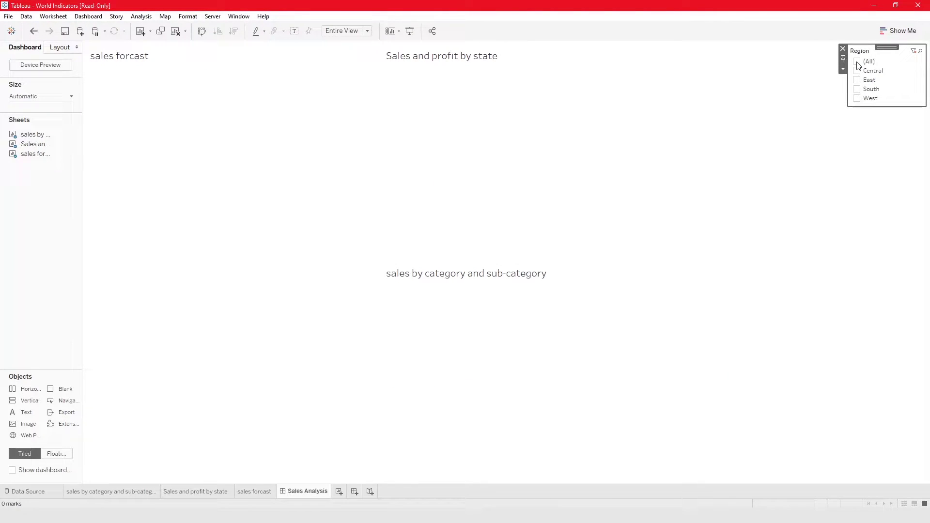
left_click(857, 71)
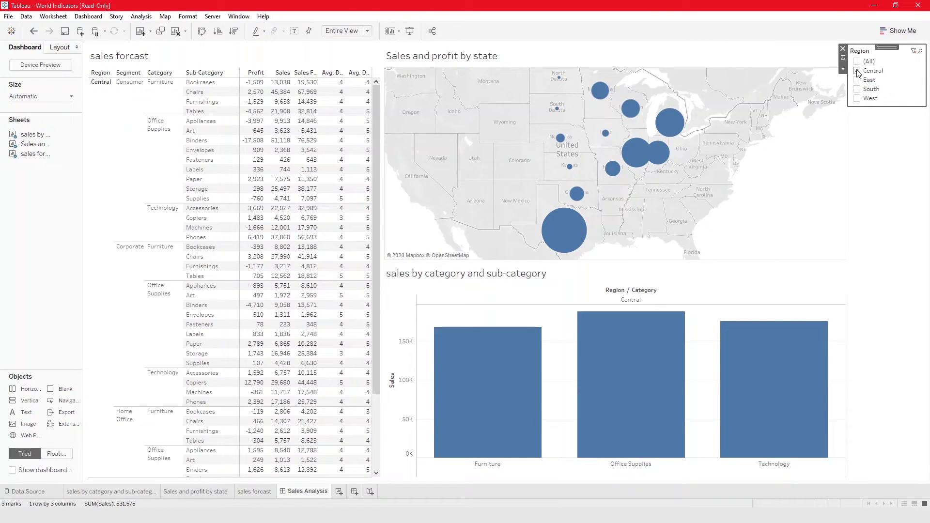
left_click(857, 99)
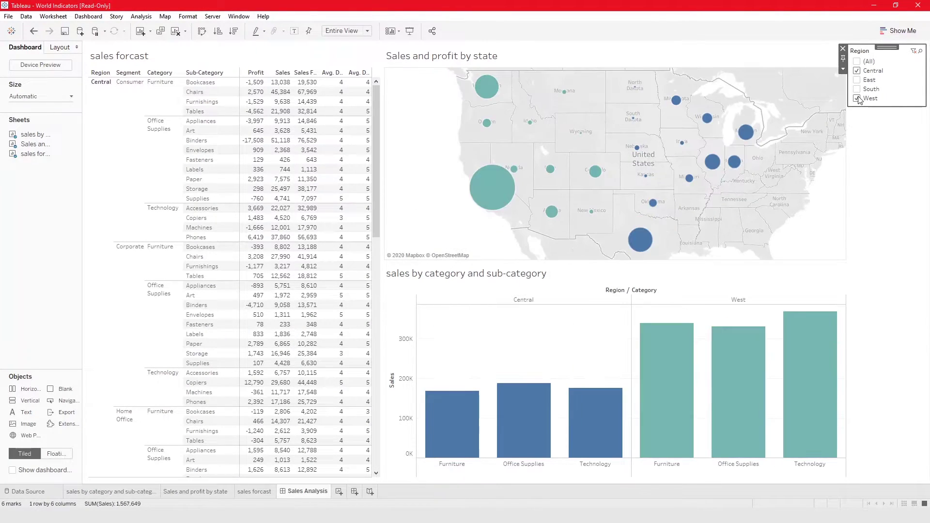
left_click(857, 72)
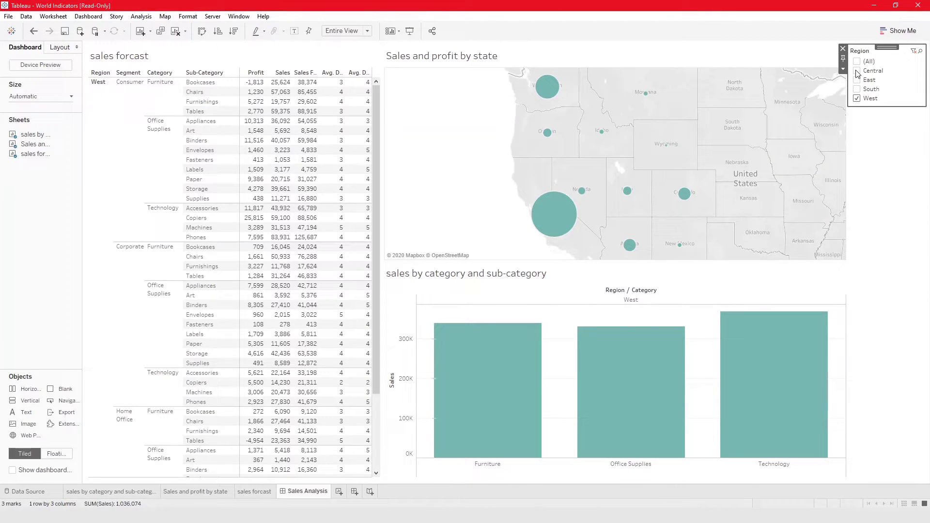
- Look through the sales forecast table for West, and add East, South and Central back to the Region filter
scroll(277, 209, "down", 3)
scroll(277, 211, "up", 3)
left_click(857, 80)
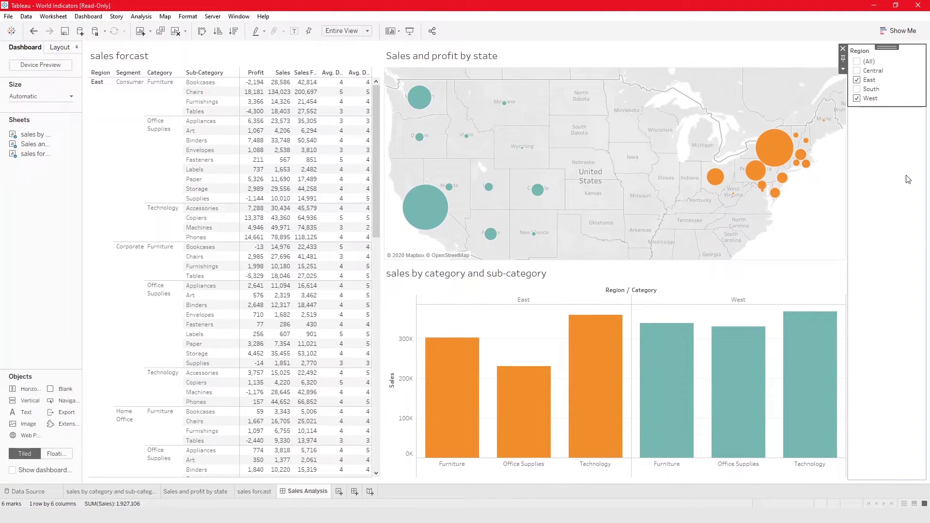
left_click(857, 89)
left_click(857, 71)
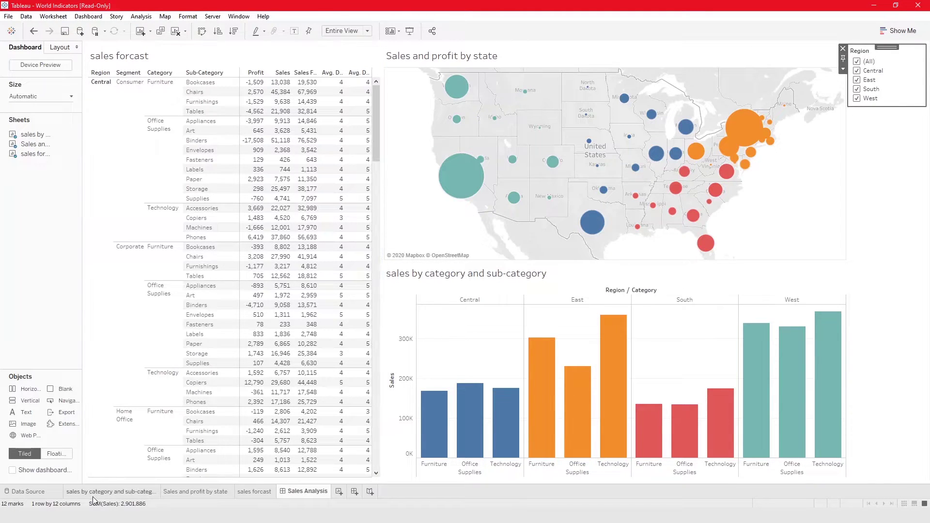
- In the sales and profit by state sheet, add Sub-Category to the marks as a color, and return to the Sales Analysis dashboard
left_click(248, 492)
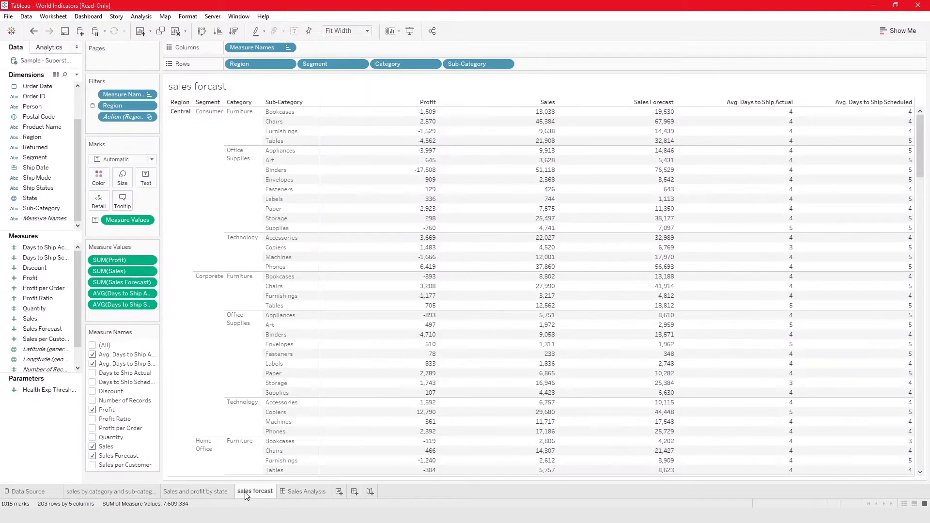
left_click(216, 492)
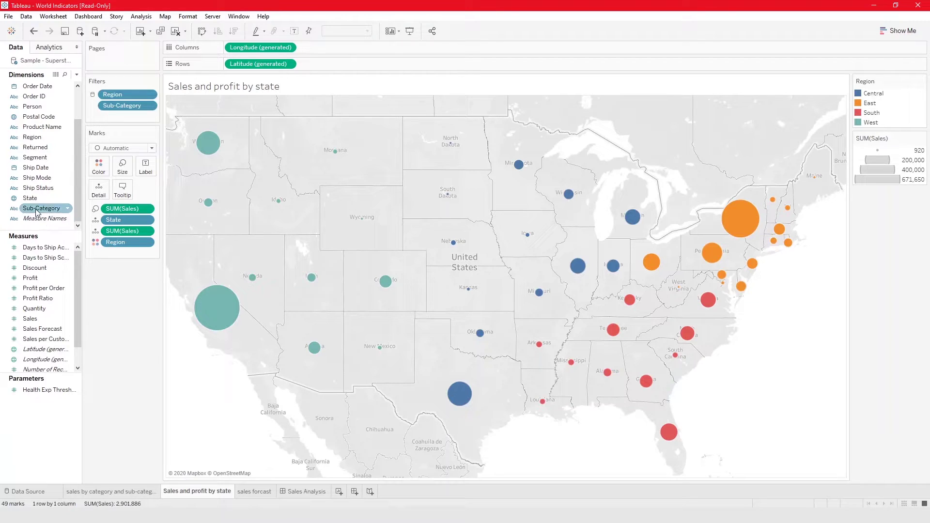
left_click_drag(30, 209, 109, 237)
left_click(95, 242)
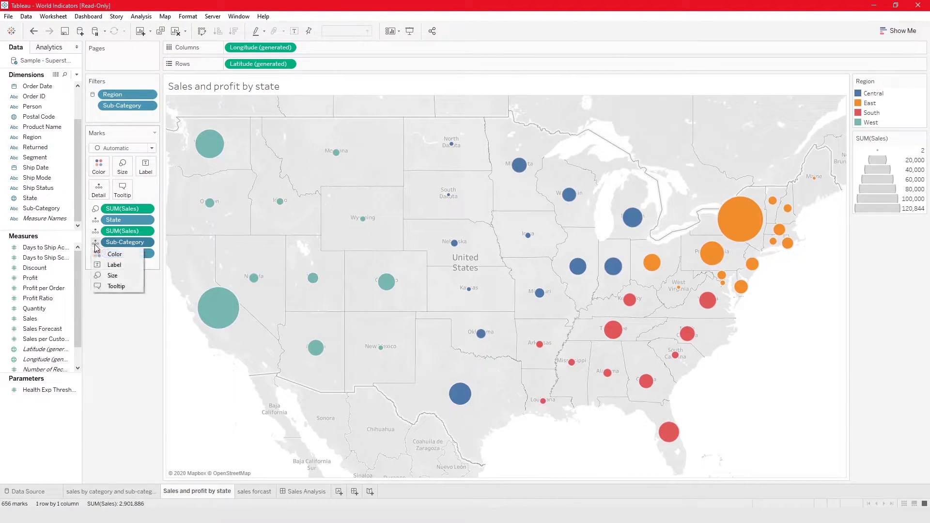
left_click(97, 261)
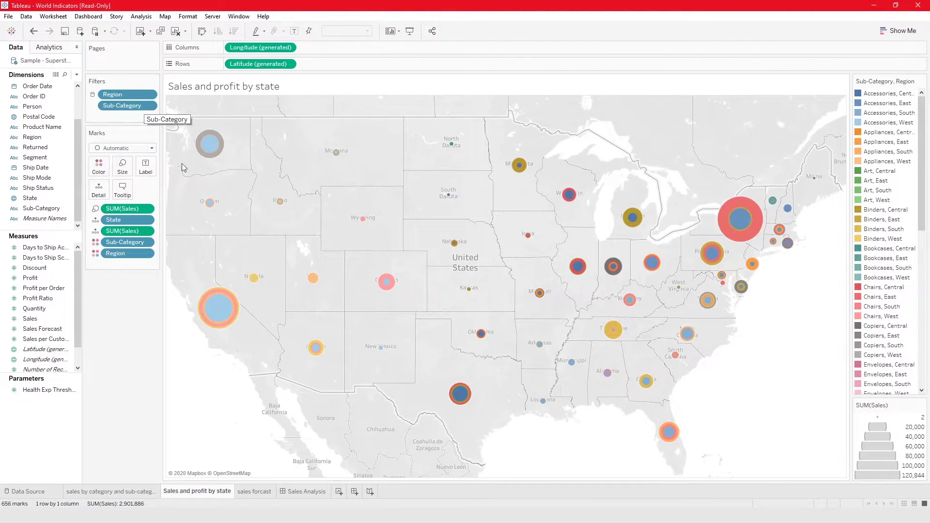
left_click(305, 491)
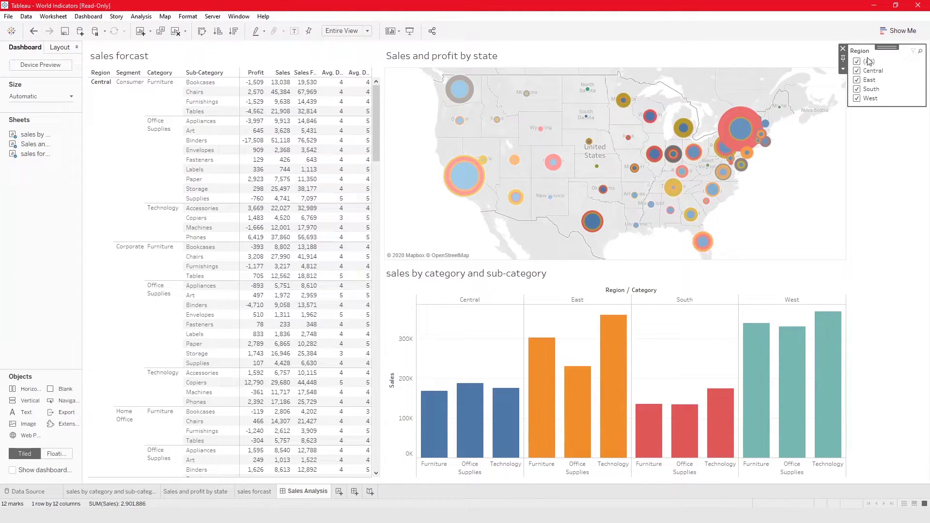
mouse_move(629, 366)
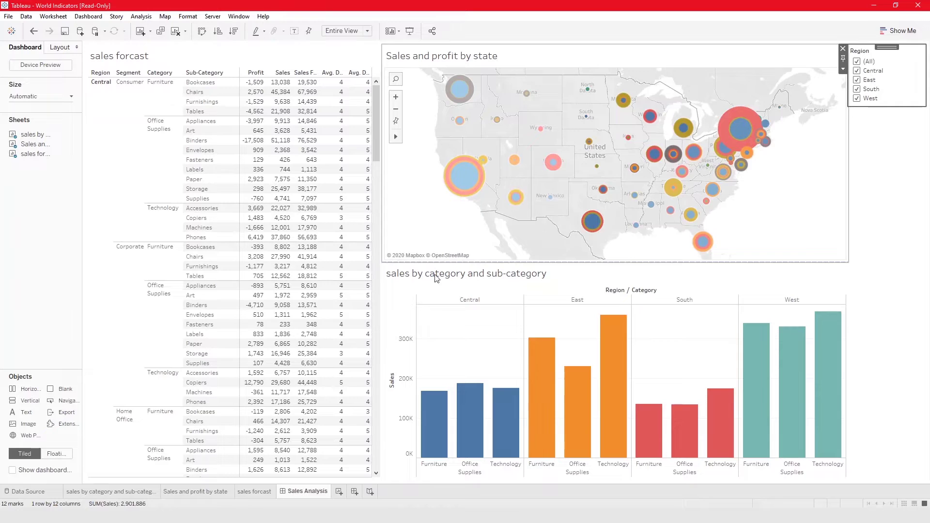
- Apply the Sub-Category filter of the sales and profit by state sheet to all worksheets using this data source
left_click(257, 492)
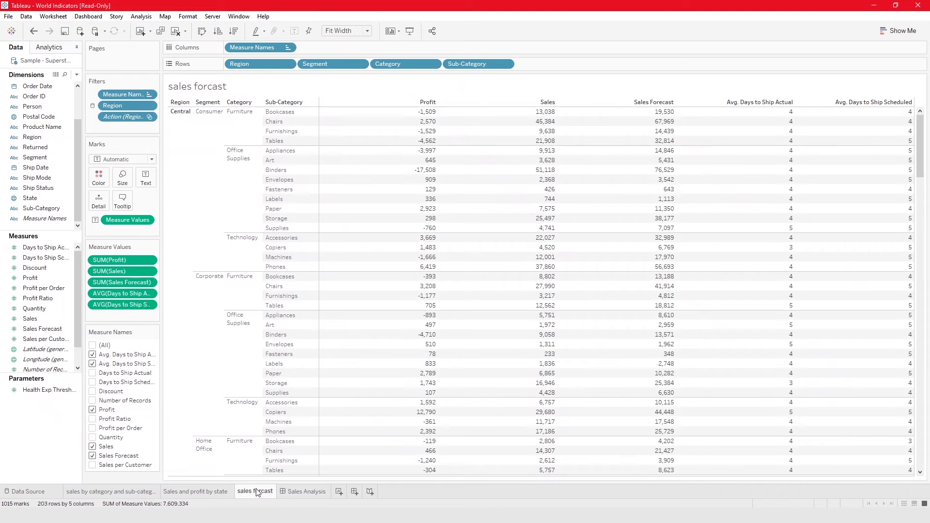
left_click(221, 491)
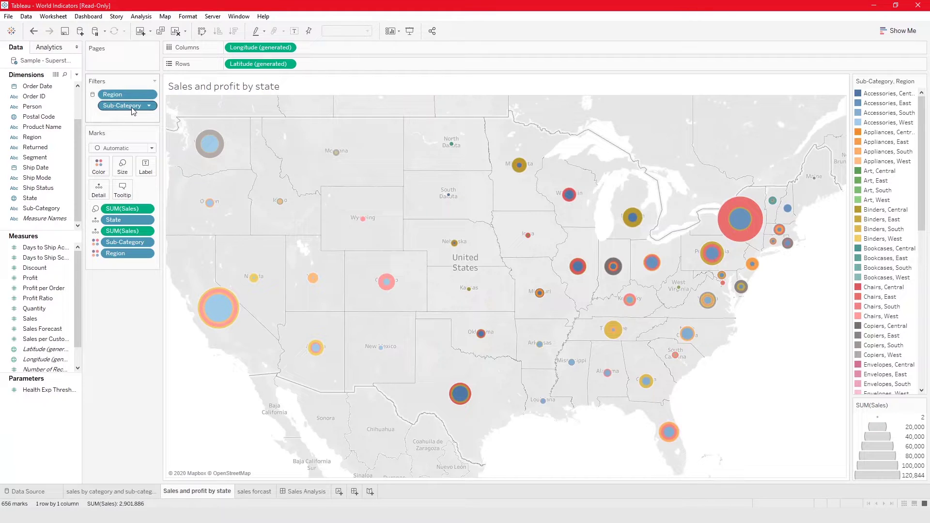
left_click(151, 106)
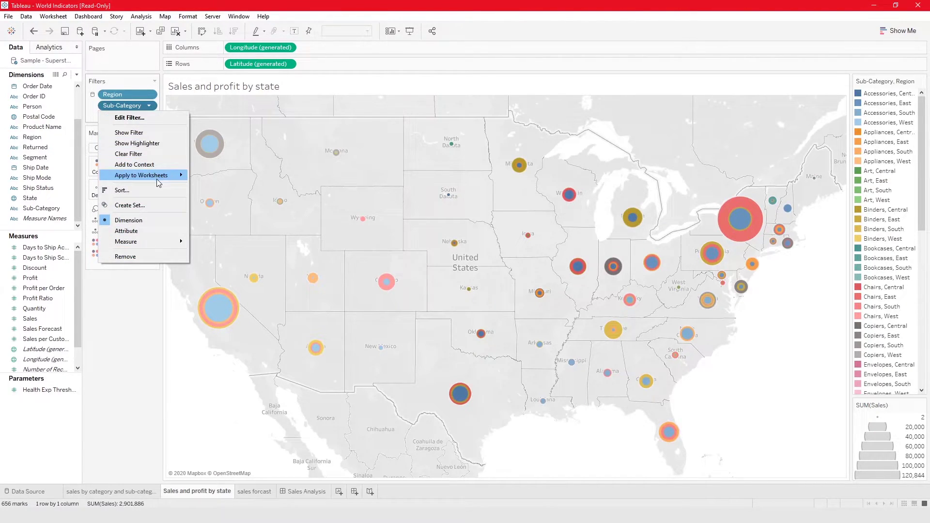
mouse_move(157, 177)
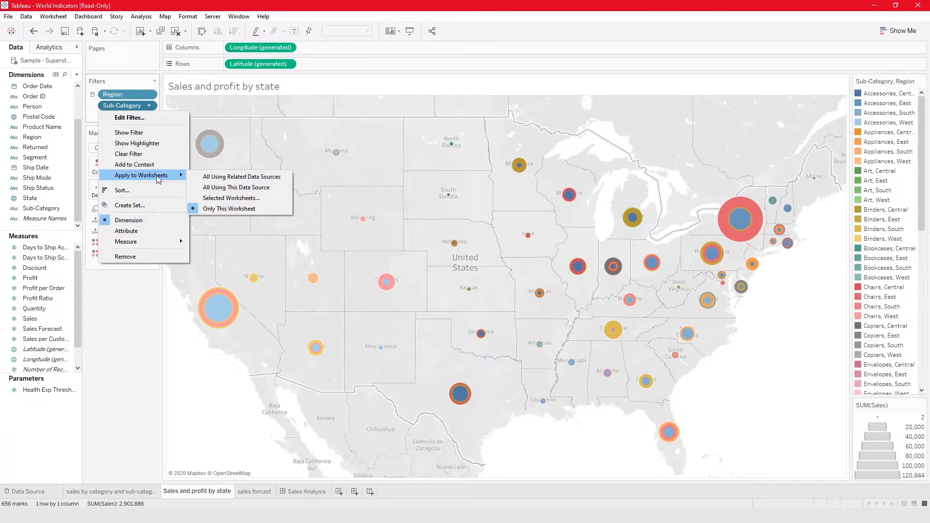
left_click(196, 188)
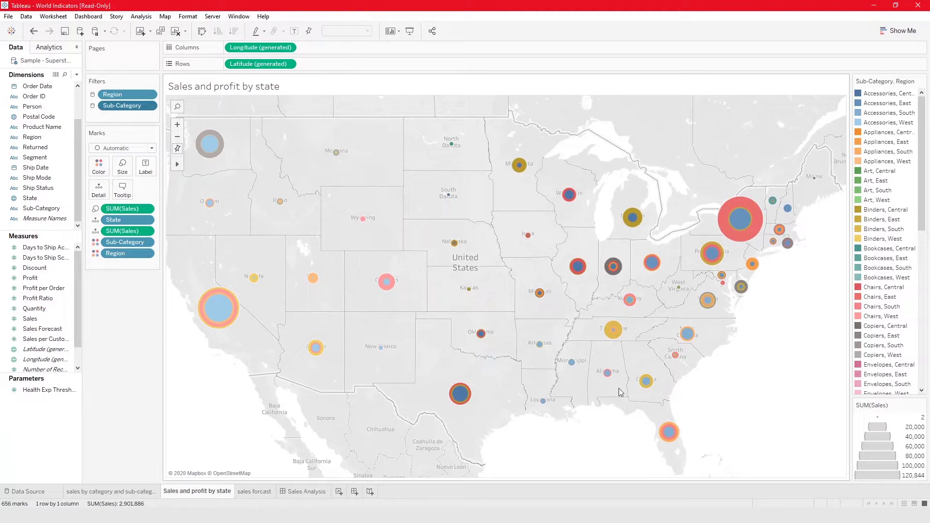
- Show the map's Sub-Category filter on the Sales Analysis dashboard, and try it by excluding and re-including Fasteners
left_click(306, 490)
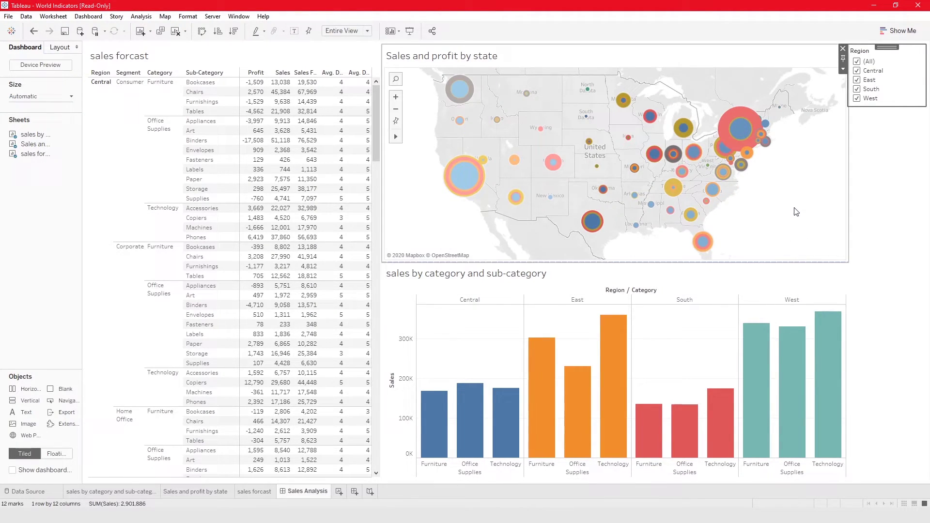
left_click(834, 107)
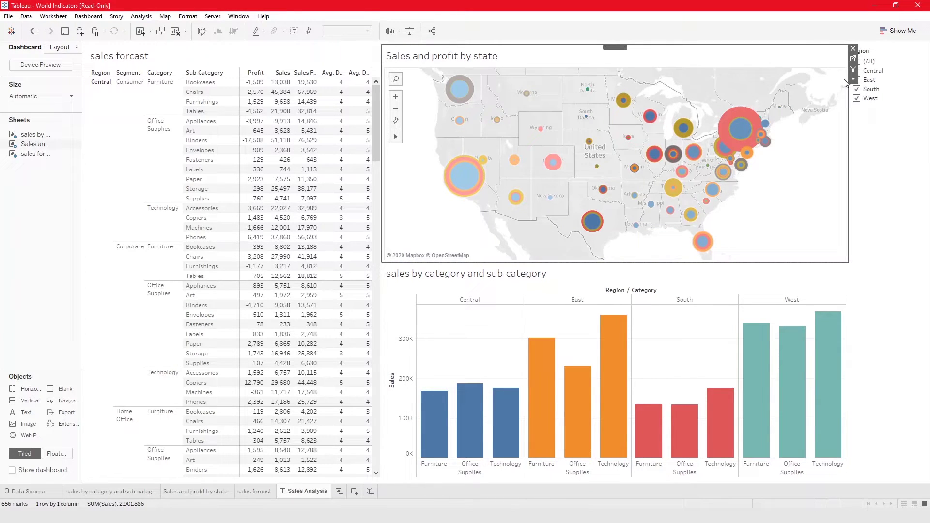
left_click(852, 80)
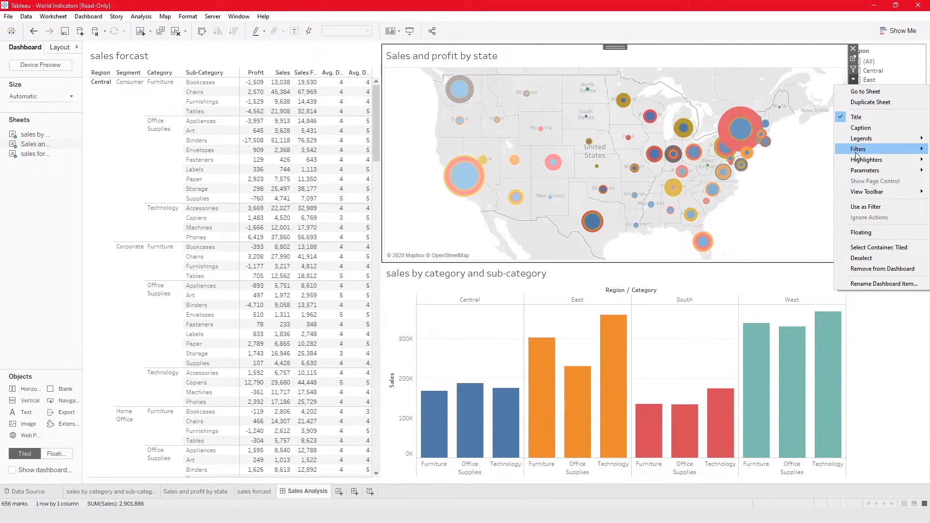
mouse_move(859, 151)
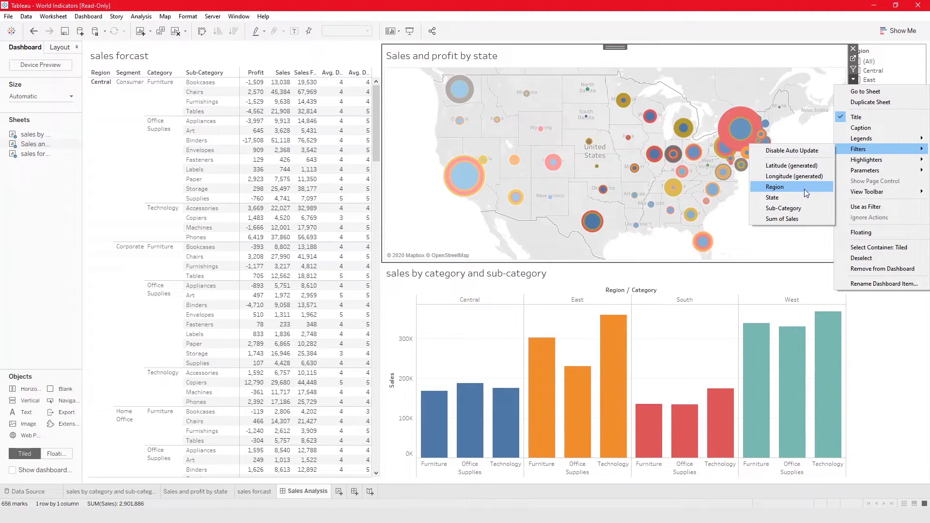
left_click(798, 208)
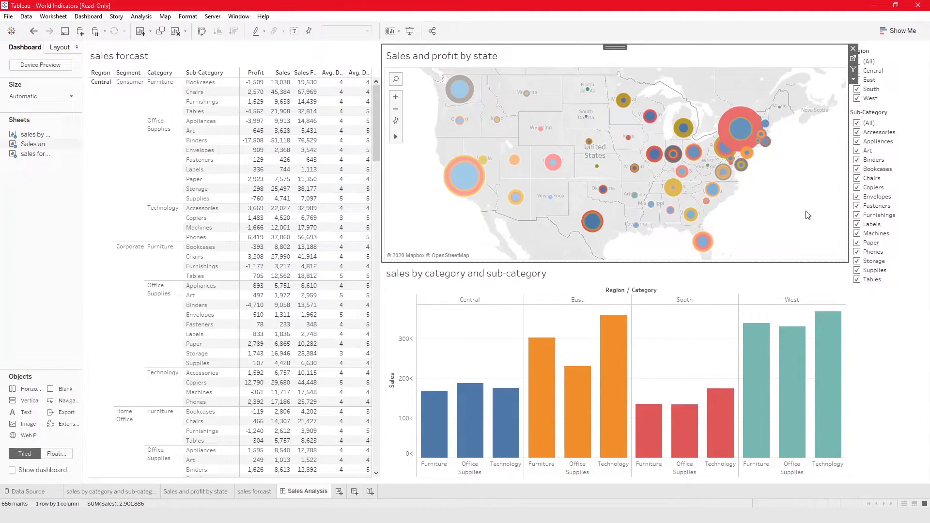
left_click(857, 206)
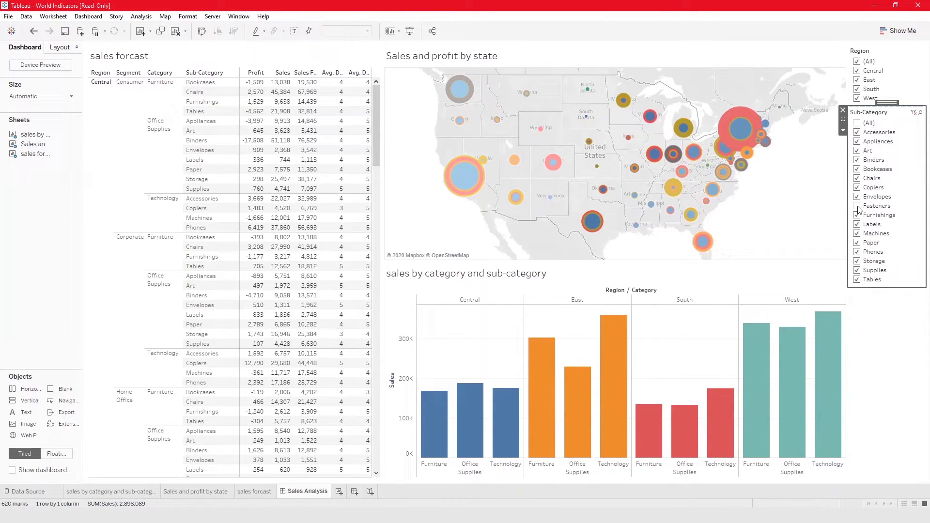
left_click(857, 207)
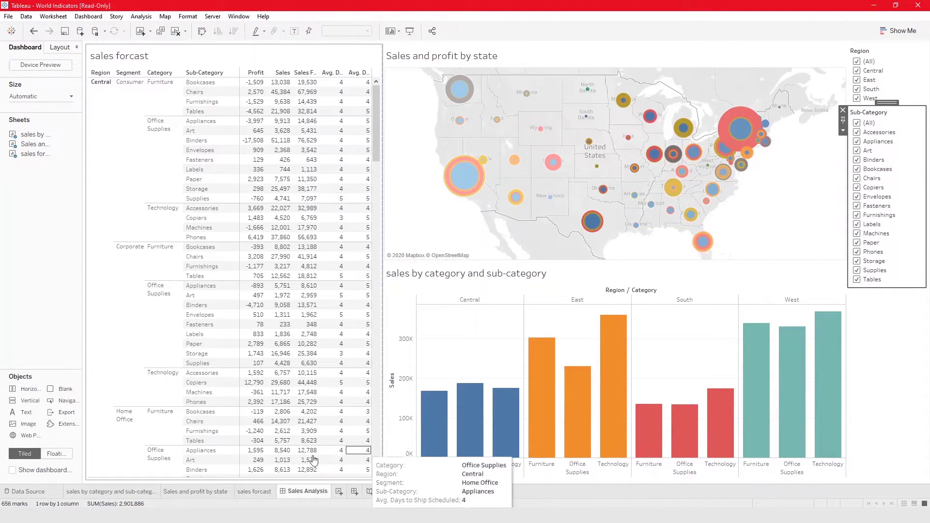
- Check which filters are set on the category chart, sales forecast and state map worksheets
left_click(135, 490)
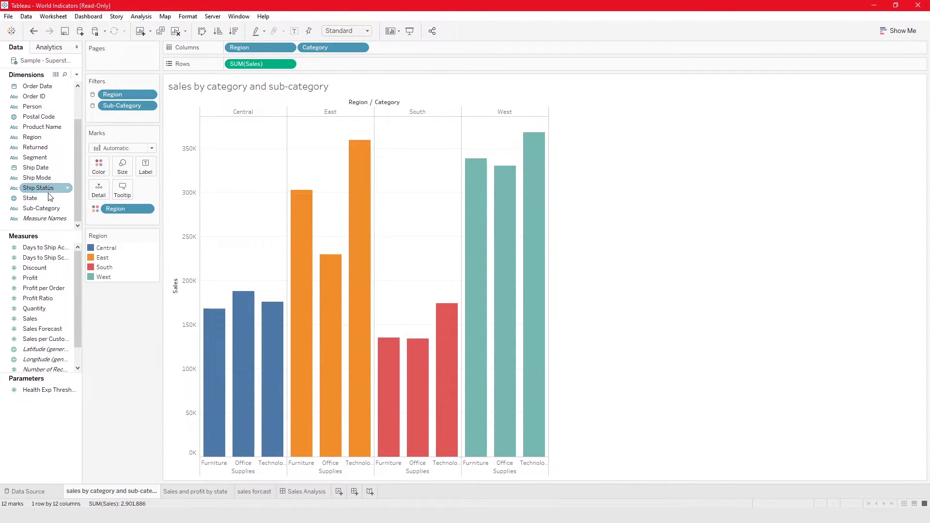
left_click(257, 491)
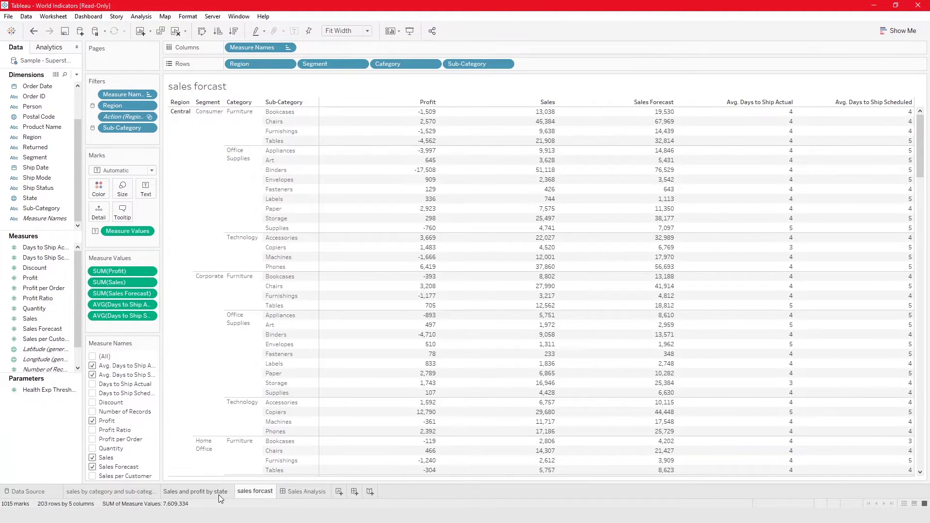
left_click(219, 493)
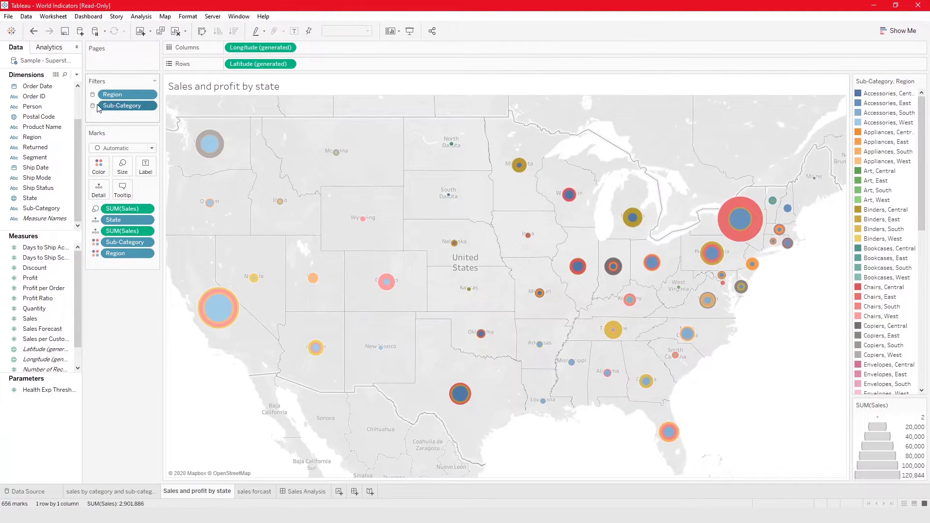
left_click(255, 492)
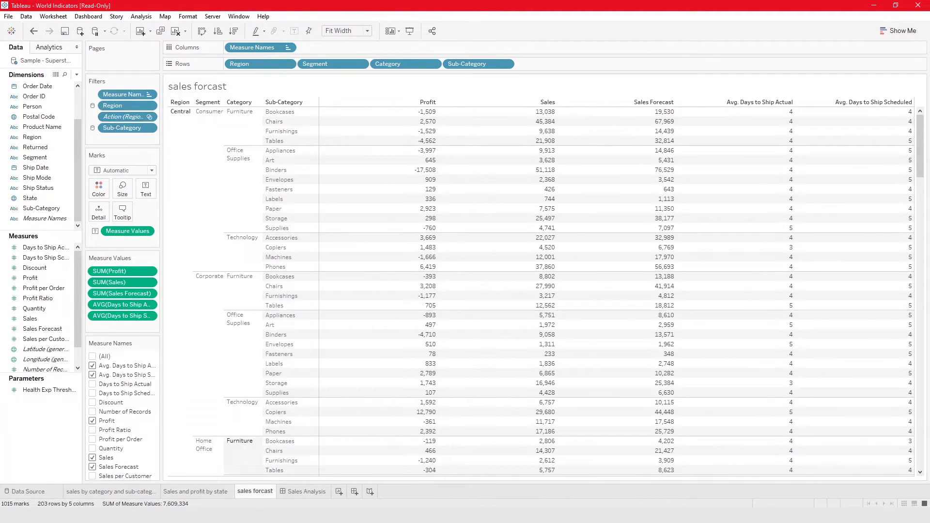
- Add Sub-Category to the columns of the sales by category and sub-category sheet, and return to the Sales Analysis dashboard
left_click(111, 492)
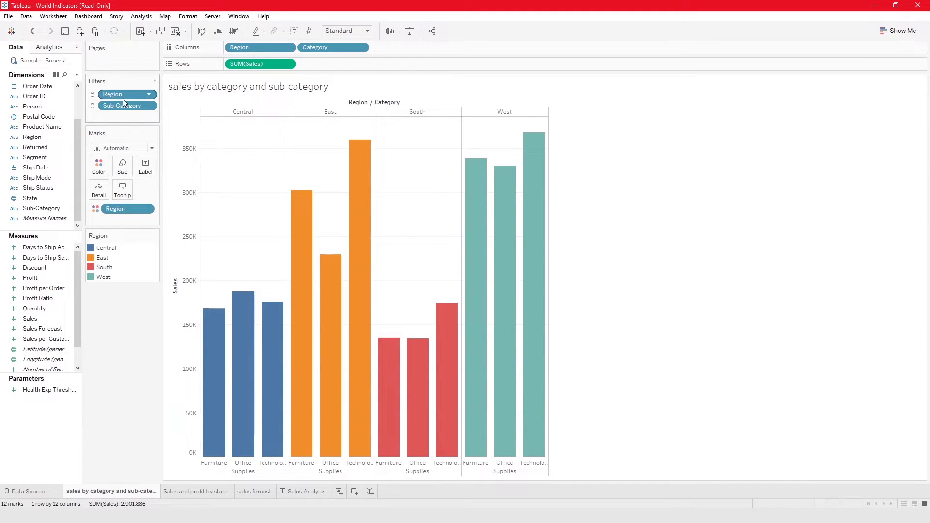
left_click_drag(41, 208, 469, 48)
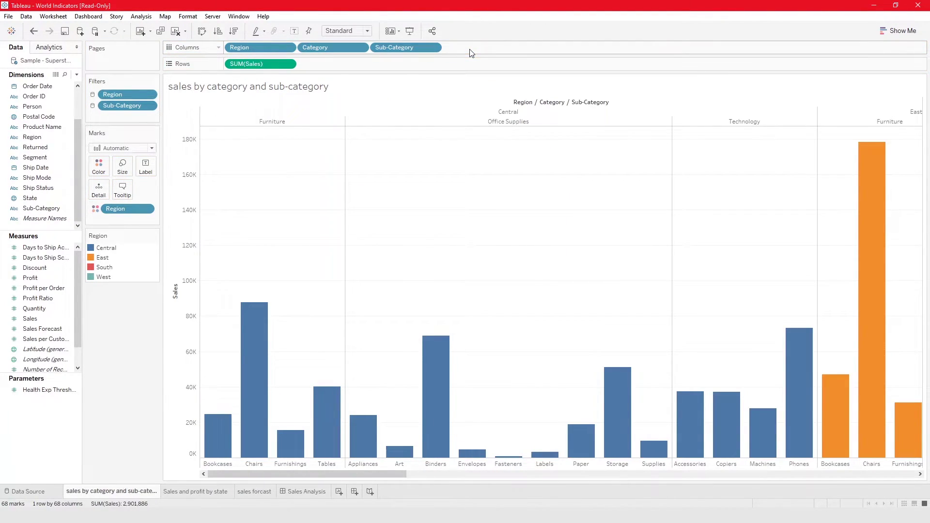
left_click(303, 492)
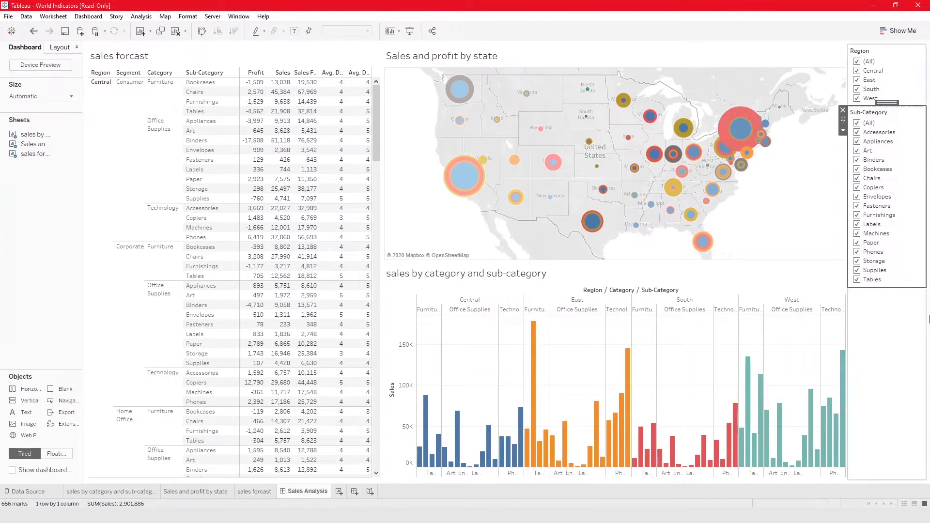
- In the Sub-Category filter, exclude Chairs, clear all values, and select only Envelopes, Art, Accessories and Phones
left_click(856, 179)
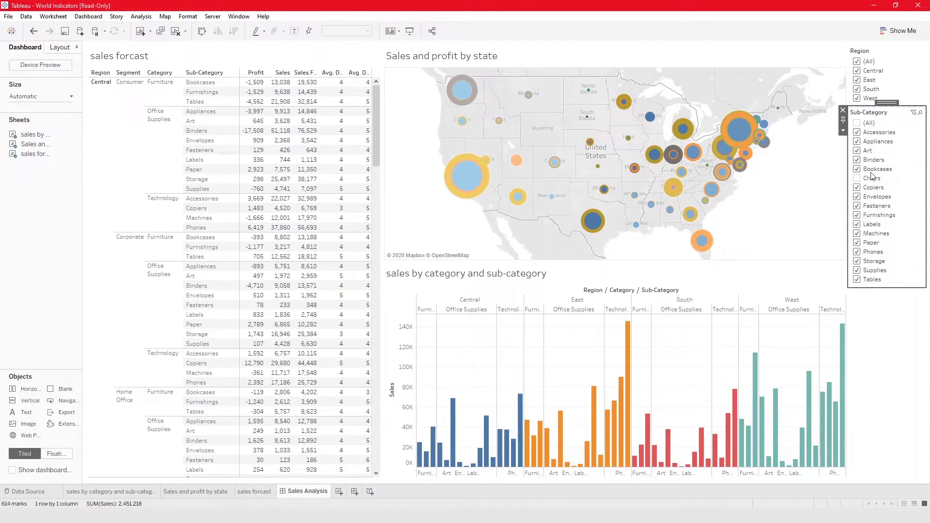
left_click(856, 124)
left_click(857, 124)
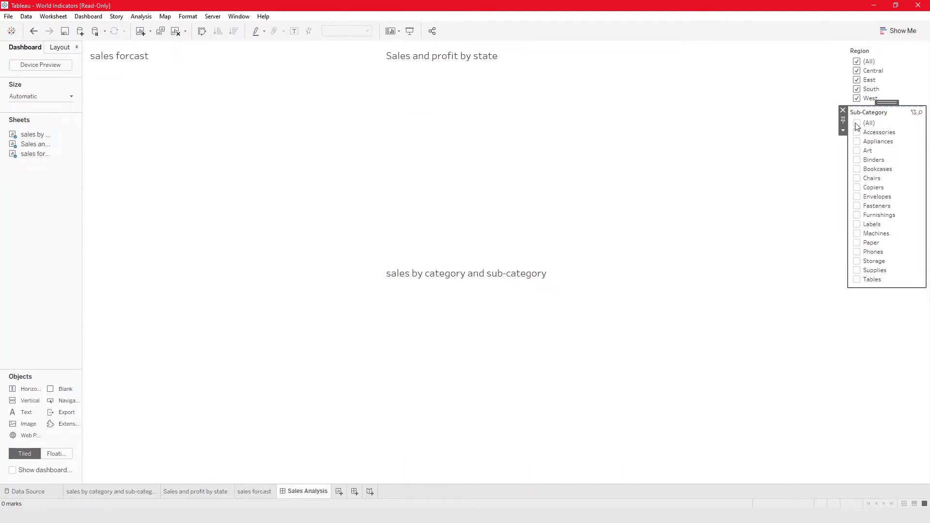
left_click(856, 197)
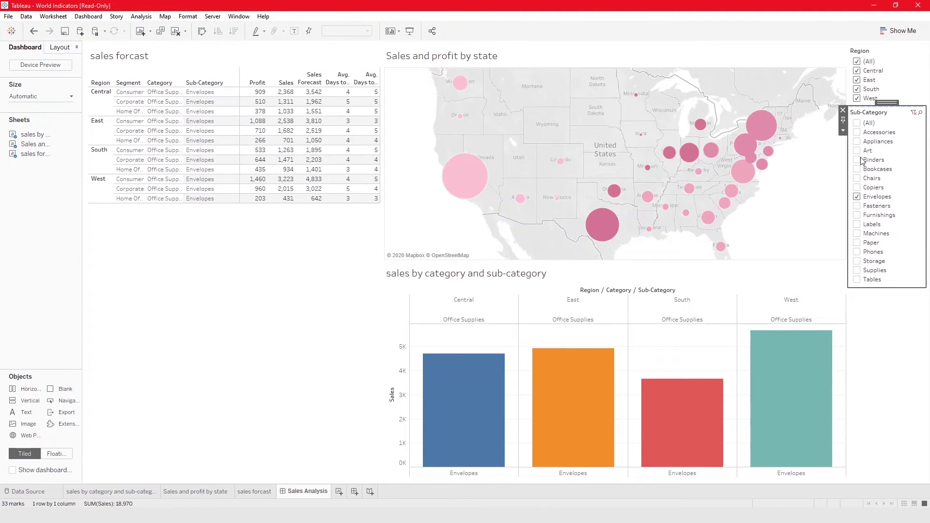
left_click(856, 150)
left_click(856, 132)
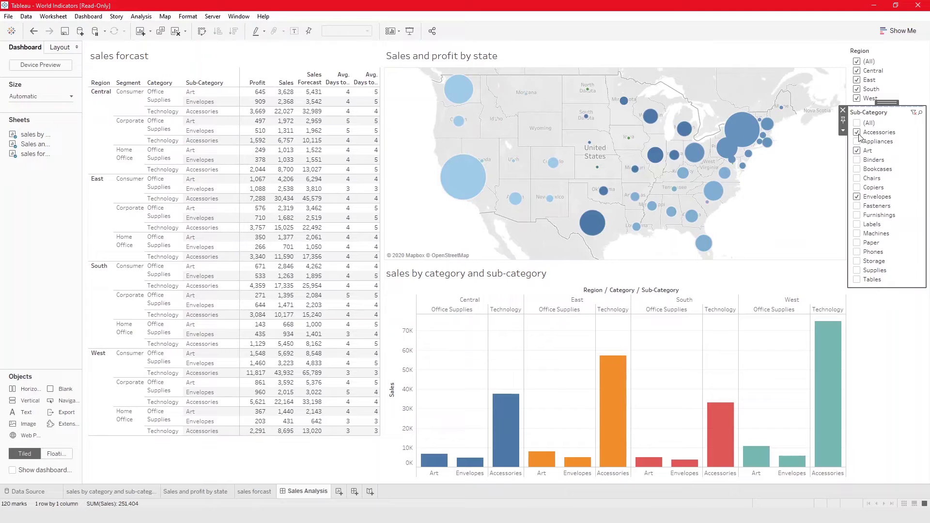
left_click(857, 251)
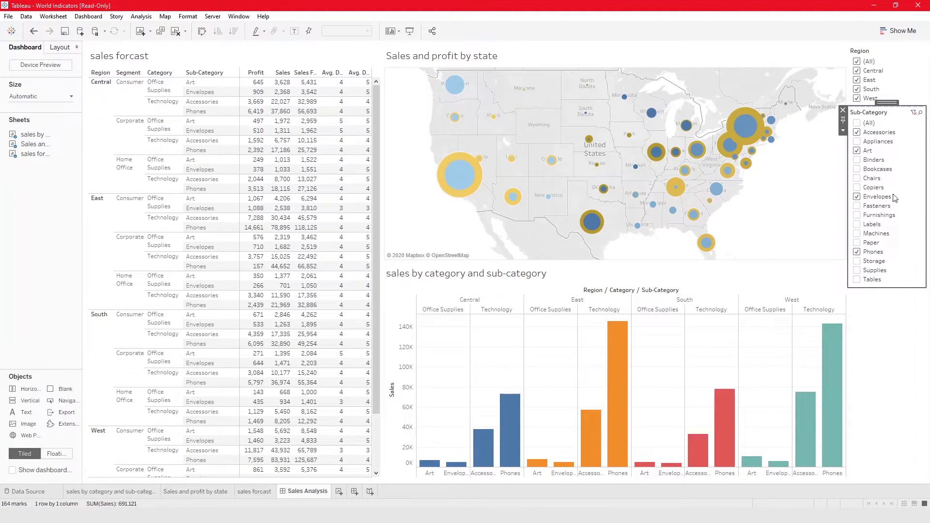
- Check the filtered sales and profit by state sheet, and add Labels to the dashboard's Sub-Category filter
left_click(205, 496)
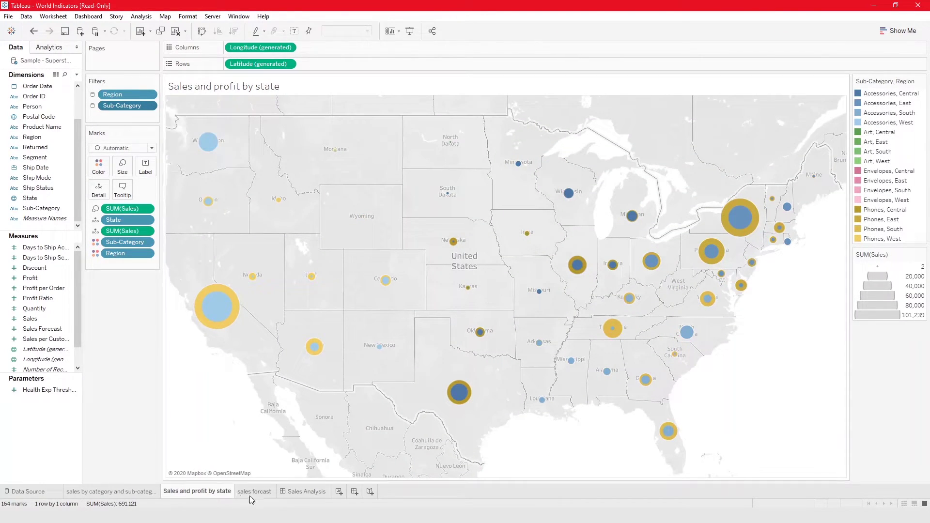
left_click(302, 496)
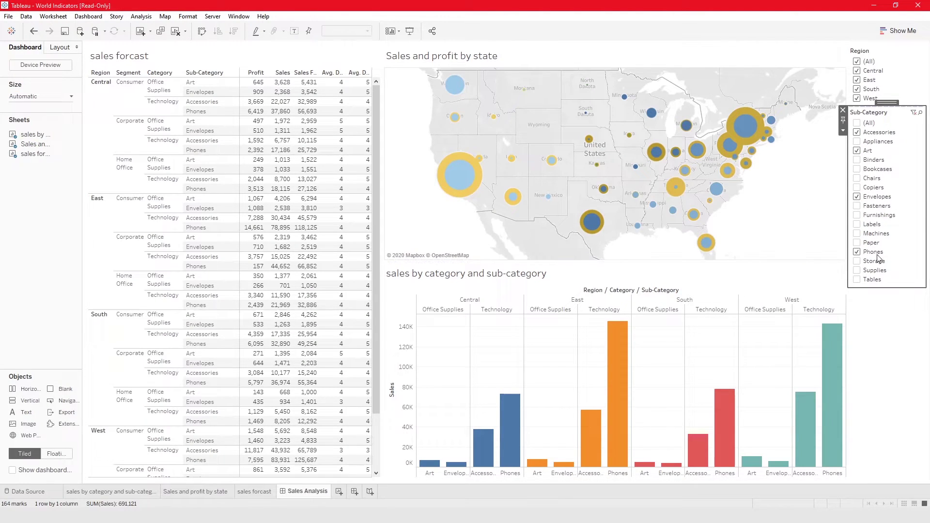
left_click(856, 225)
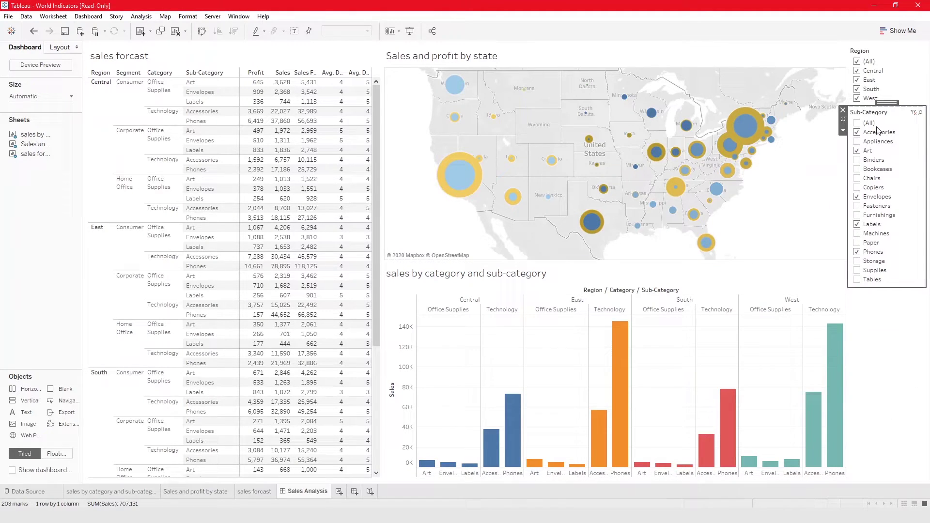
- Limit the Region filter to Central and West, and add Supplies to the Sub-Category filter
left_click(874, 53)
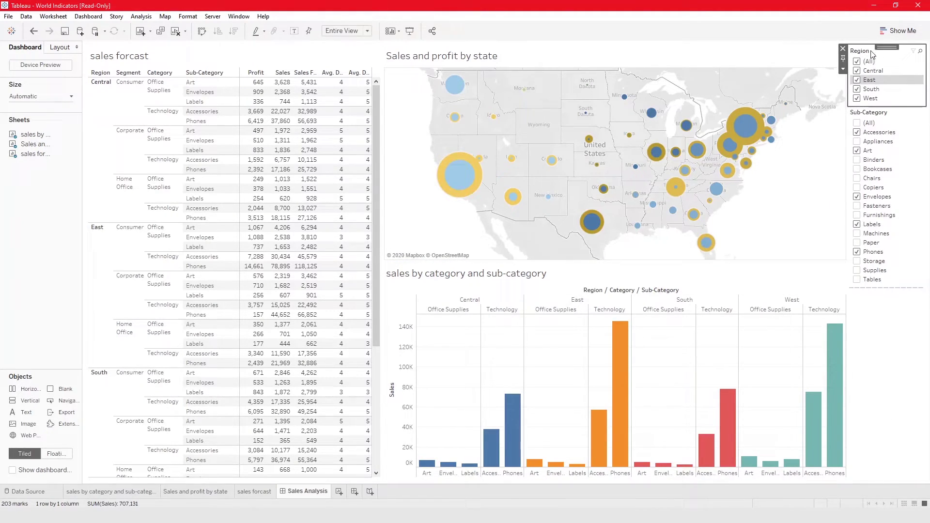
left_click(843, 69)
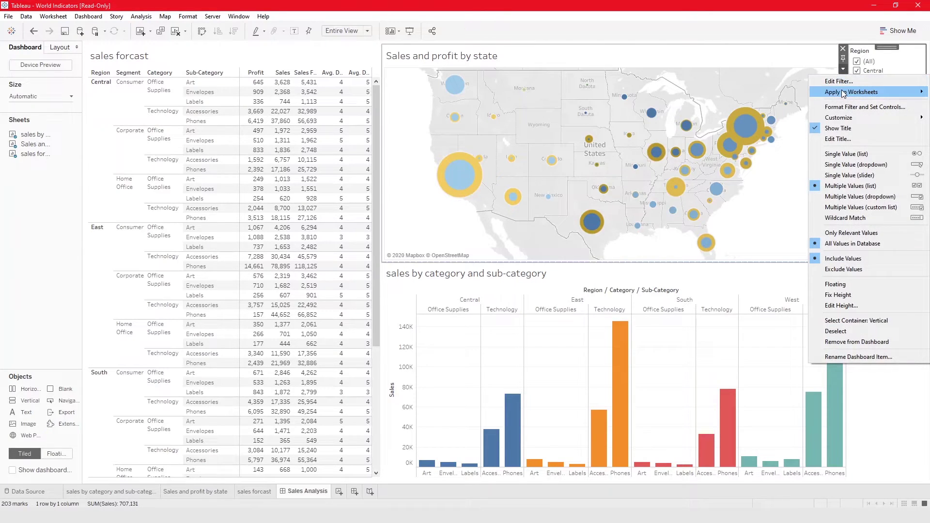
left_click(886, 409)
left_click(256, 492)
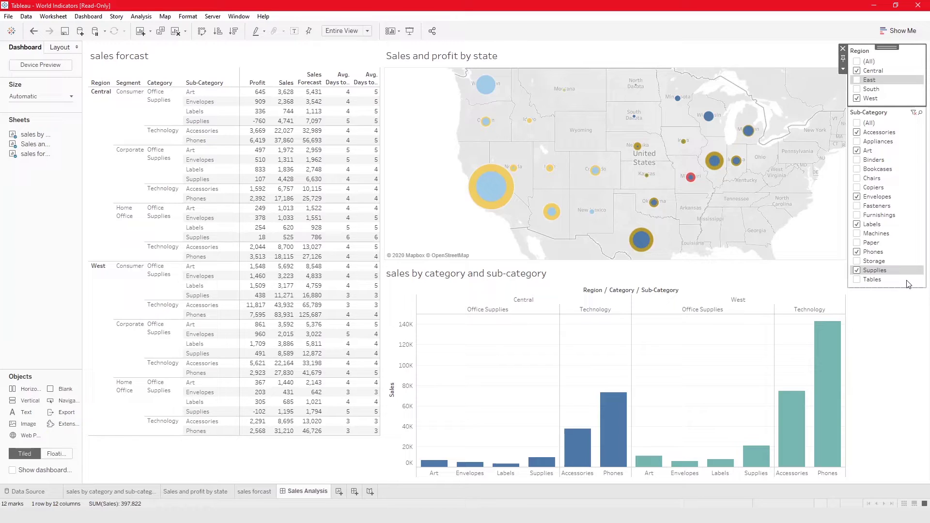
- Show the title of the Sales Analysis dashboard
left_click(198, 60)
left_click(35, 250)
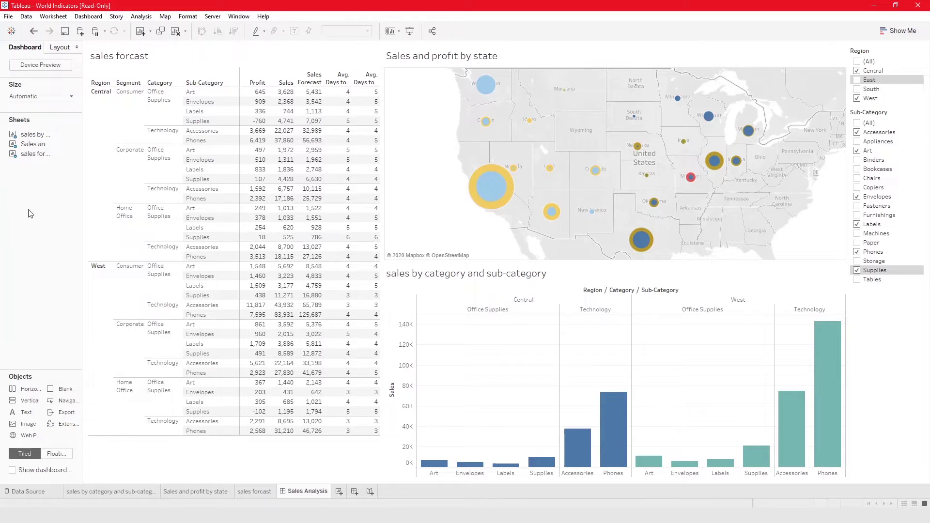
left_click(97, 18)
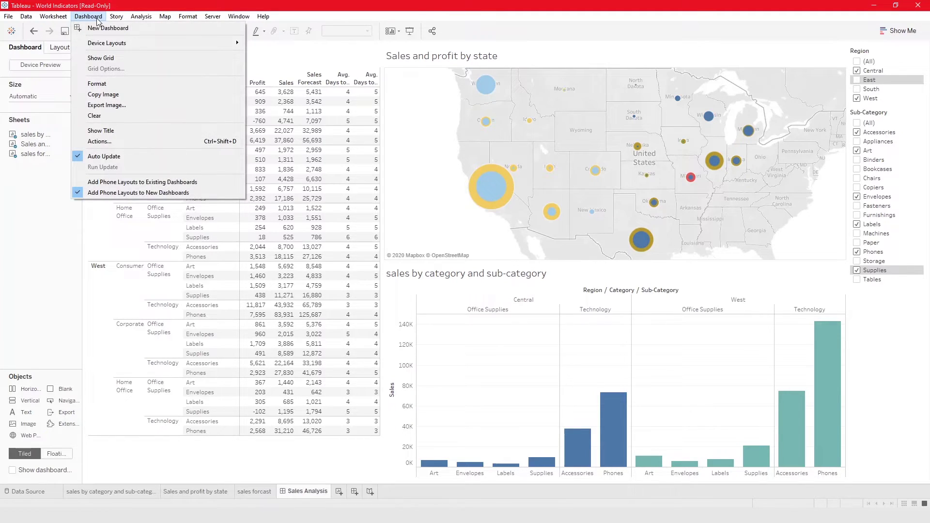
left_click(100, 131)
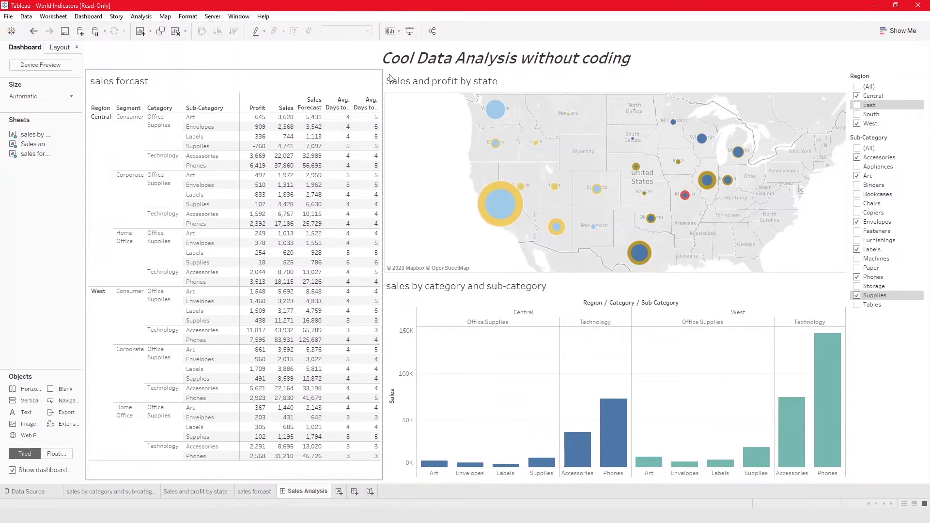
- Add a second line reading "Use filters to explore data" to the dashboard title
left_click(467, 58)
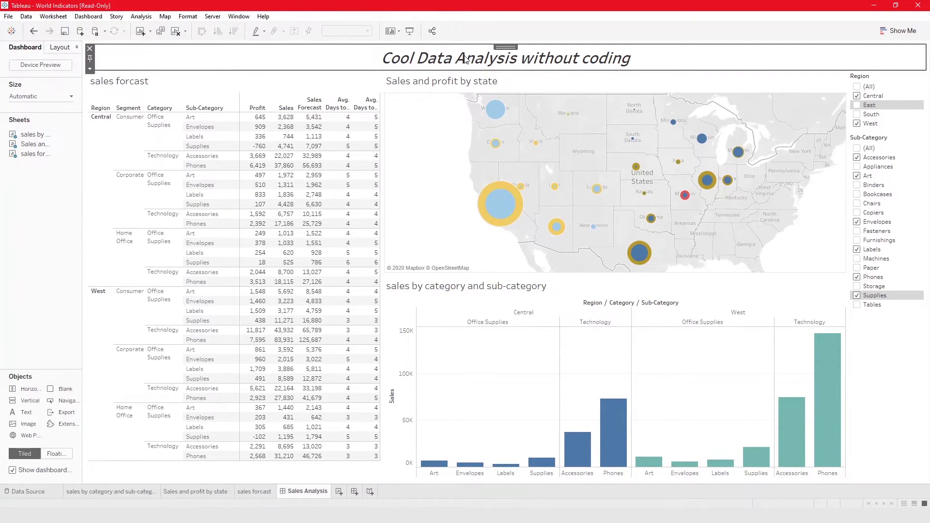
double_click(465, 59)
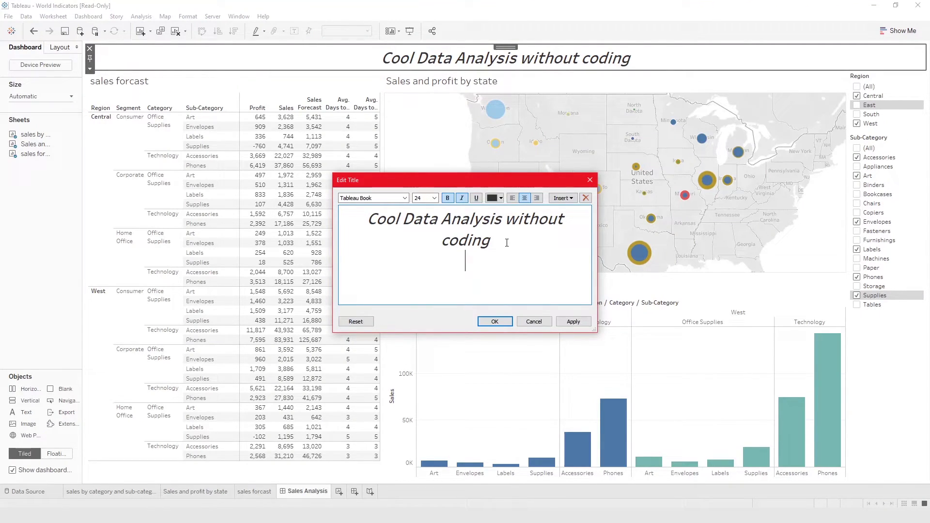
key("Return")
type("Use filters to e")
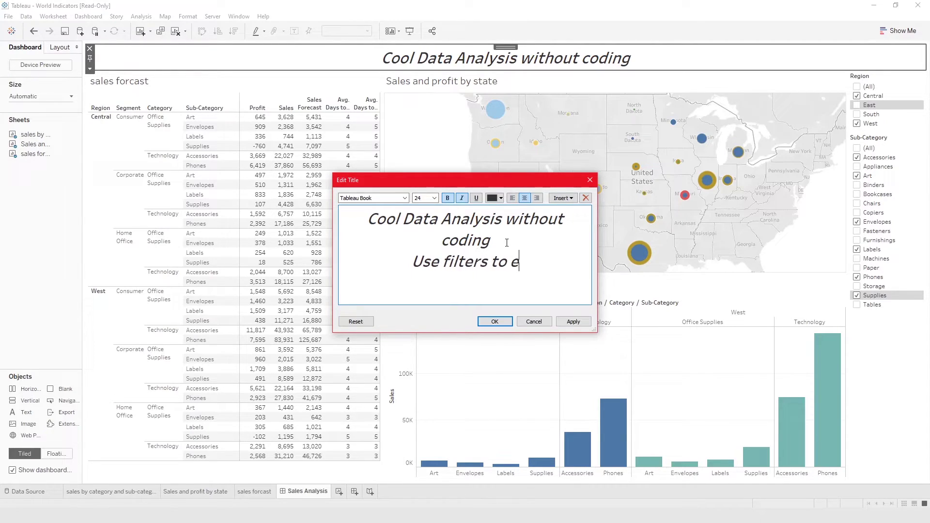
type("xplore data")
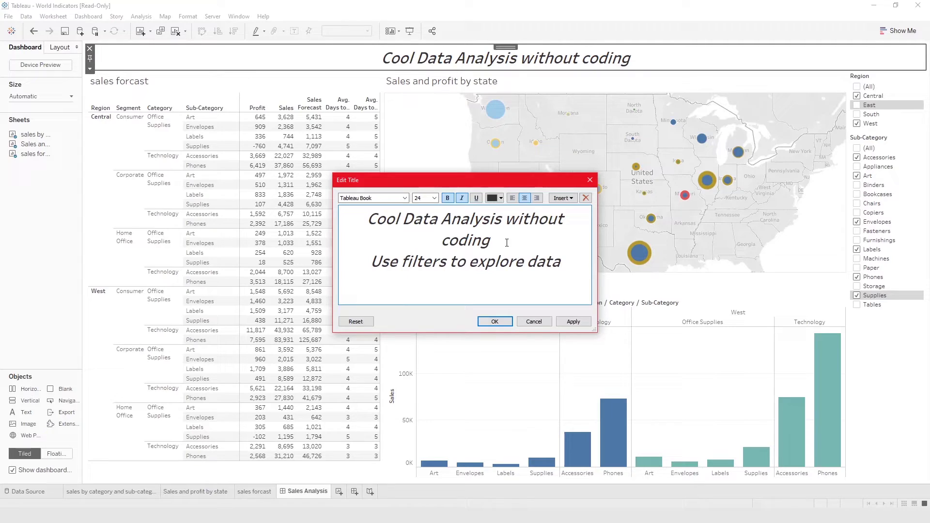
- Set the font size of the title's second line to 14
triple_click(486, 261)
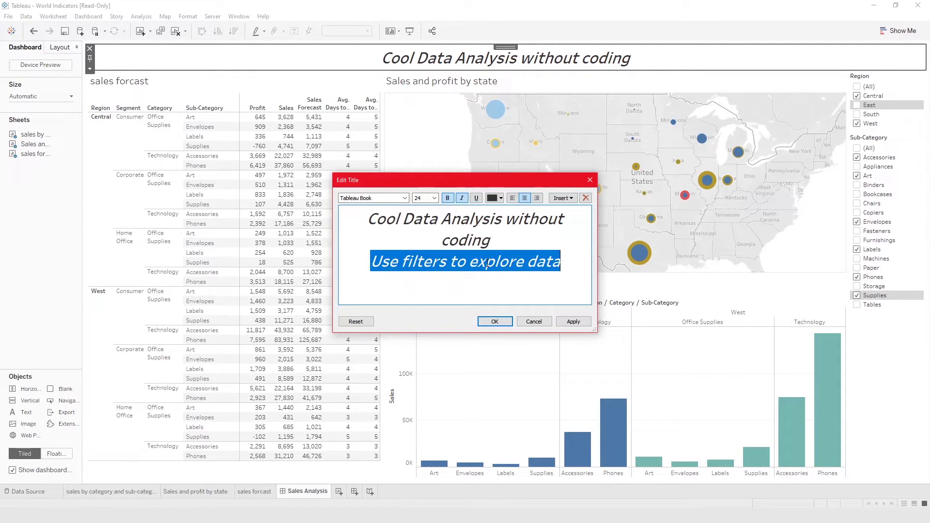
left_click(434, 198)
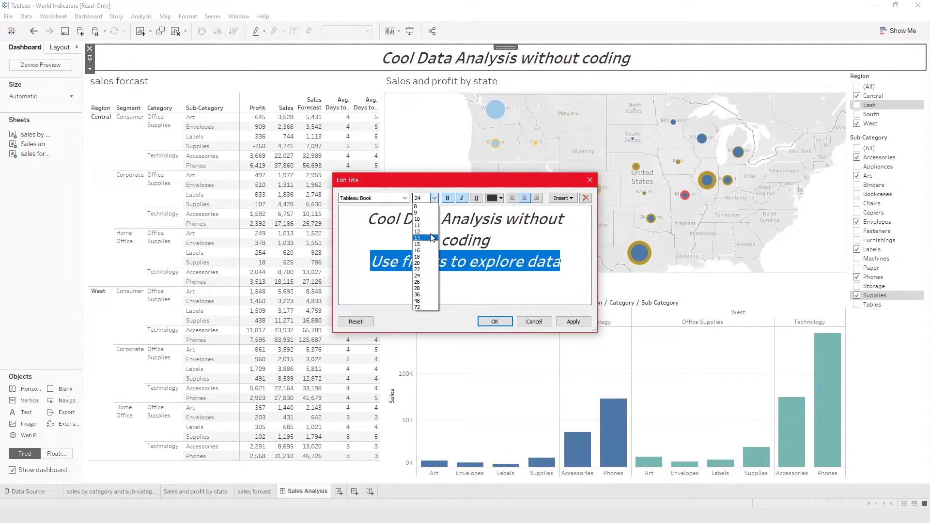
left_click(429, 237)
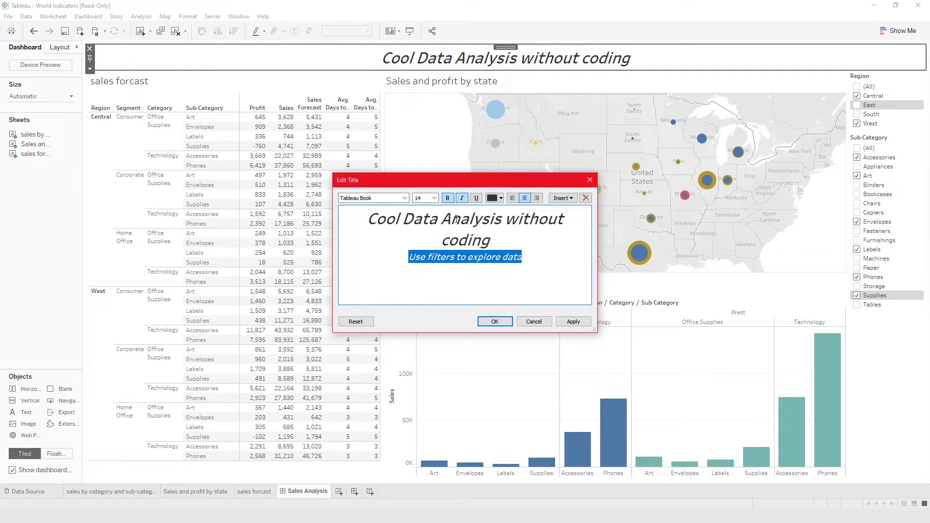
- Remove the italics from the title's second line and set the font size of its first line to 18
left_click(461, 198)
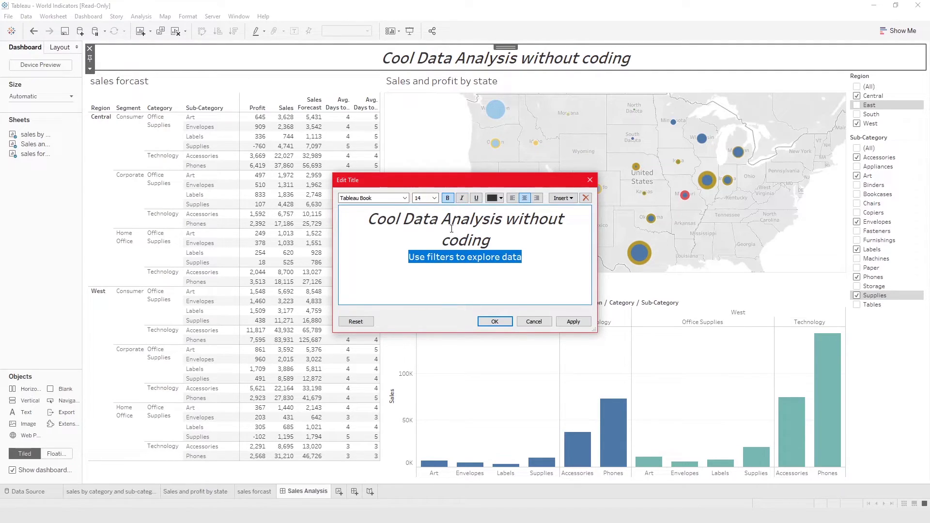
left_click(451, 229)
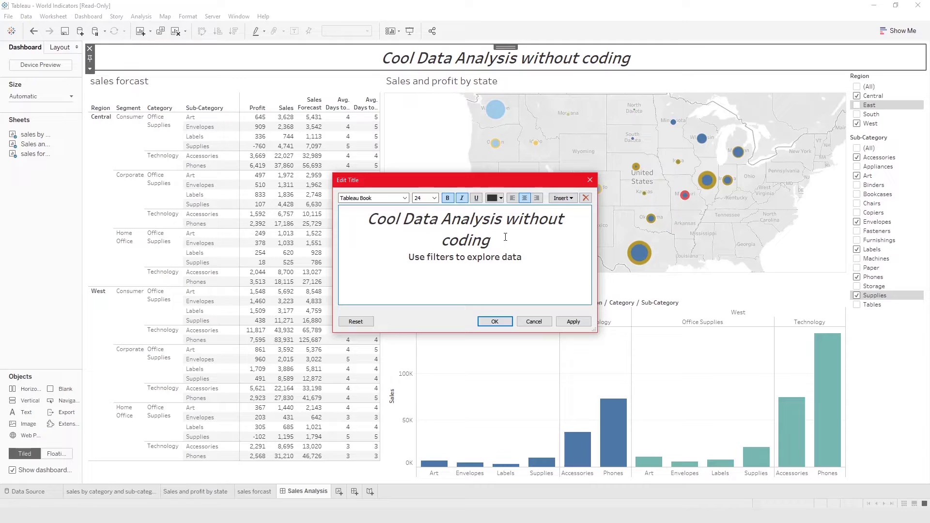
left_click_drag(504, 237, 351, 216)
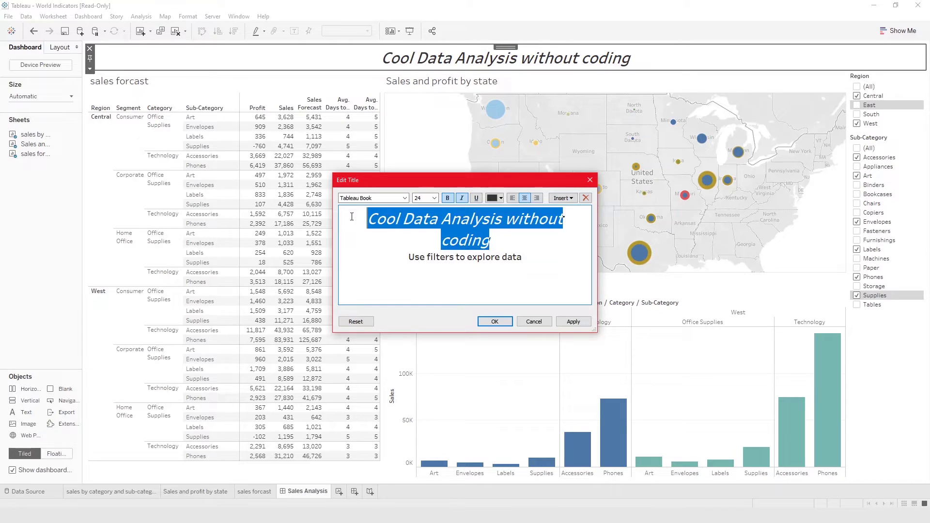
left_click(434, 199)
left_click(425, 257)
- Insert the sheet name on a new line above the dashboard title text, apply it, and close the title editor
key("Left")
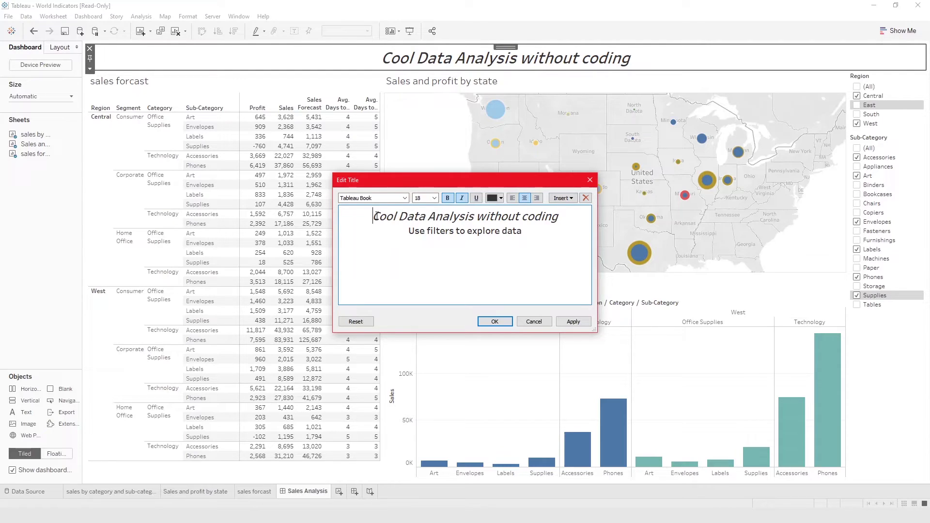
key("Return")
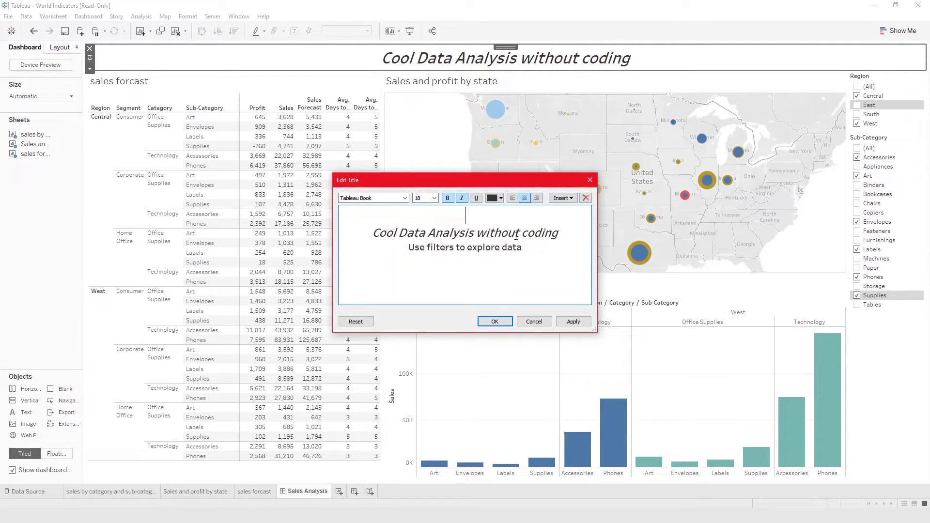
left_click(560, 198)
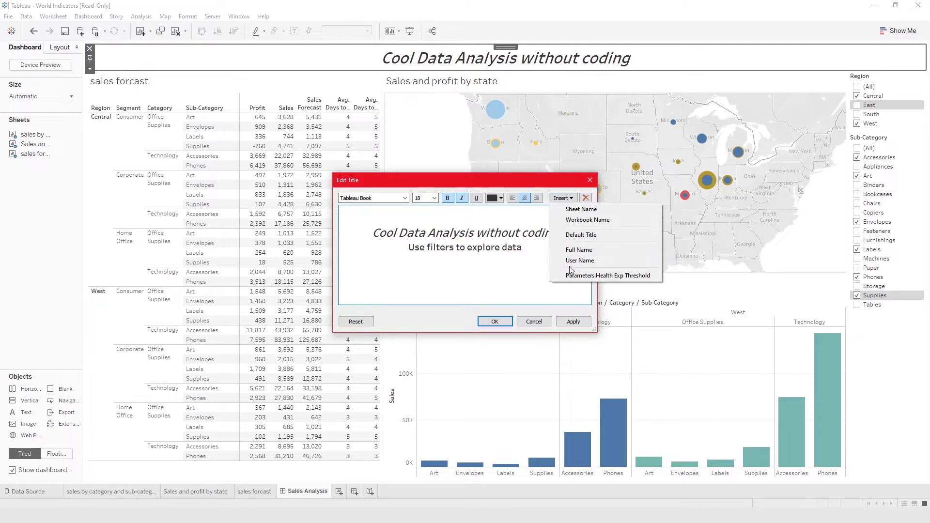
left_click(571, 211)
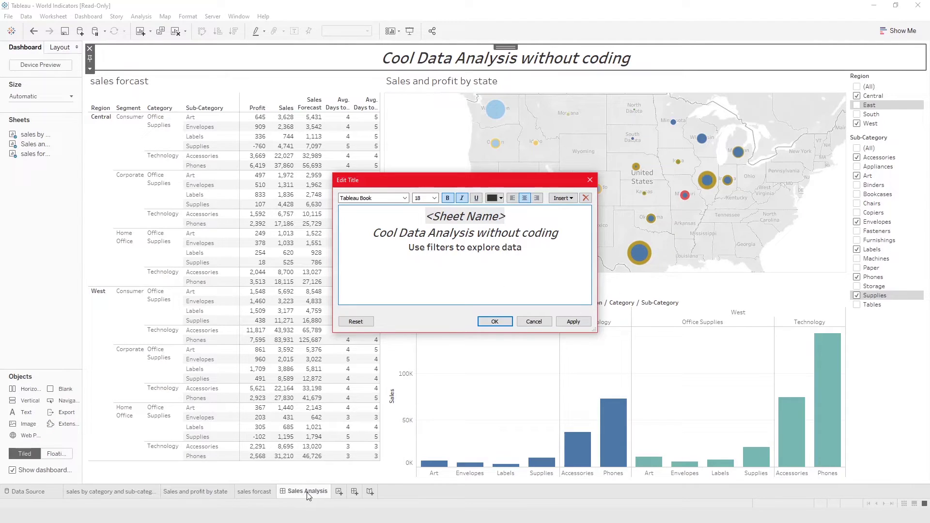
left_click(574, 321)
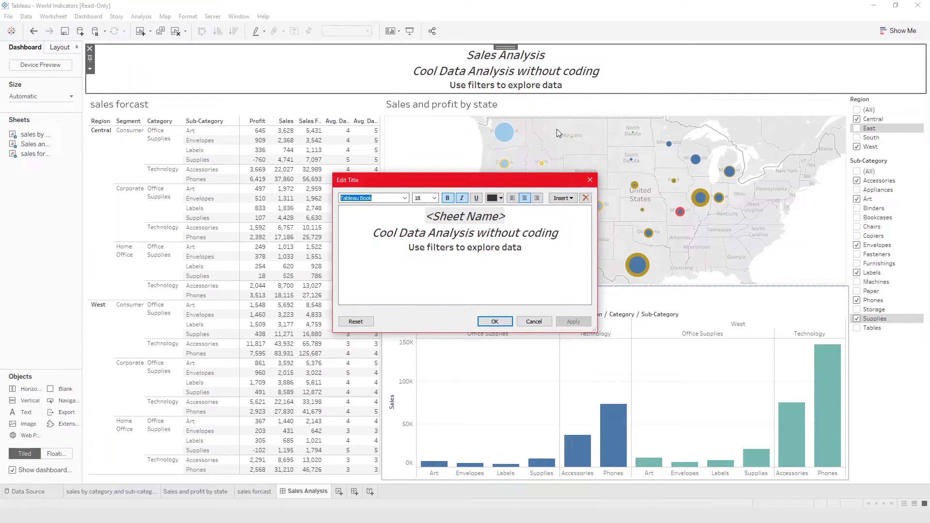
left_click(496, 244)
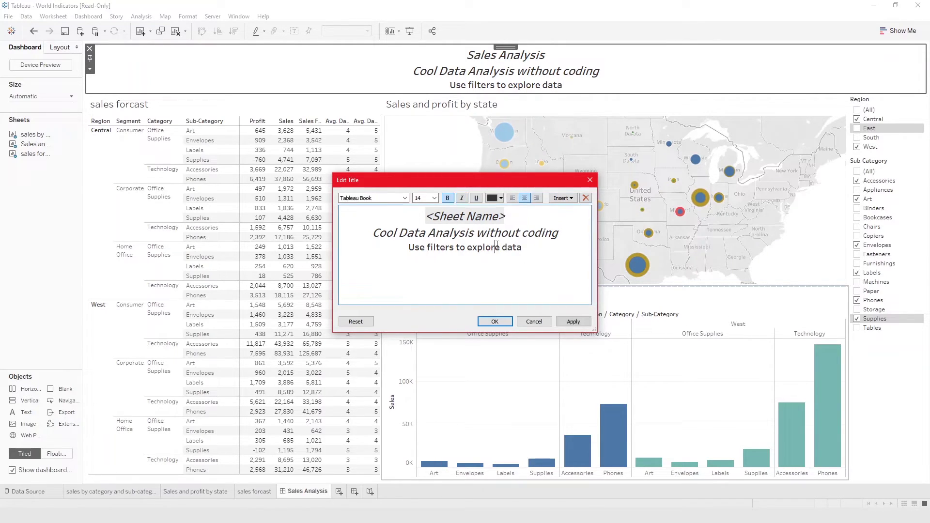
left_click_drag(506, 218, 425, 221)
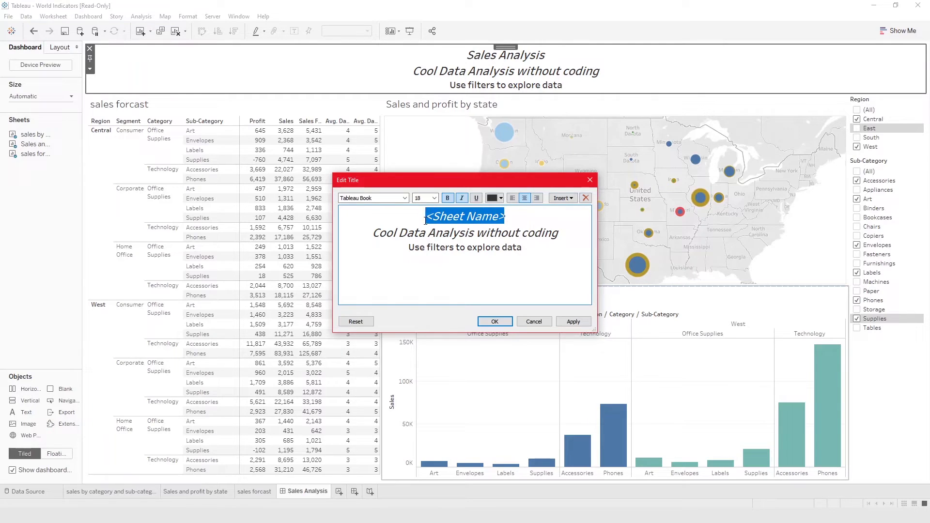
left_click(530, 247)
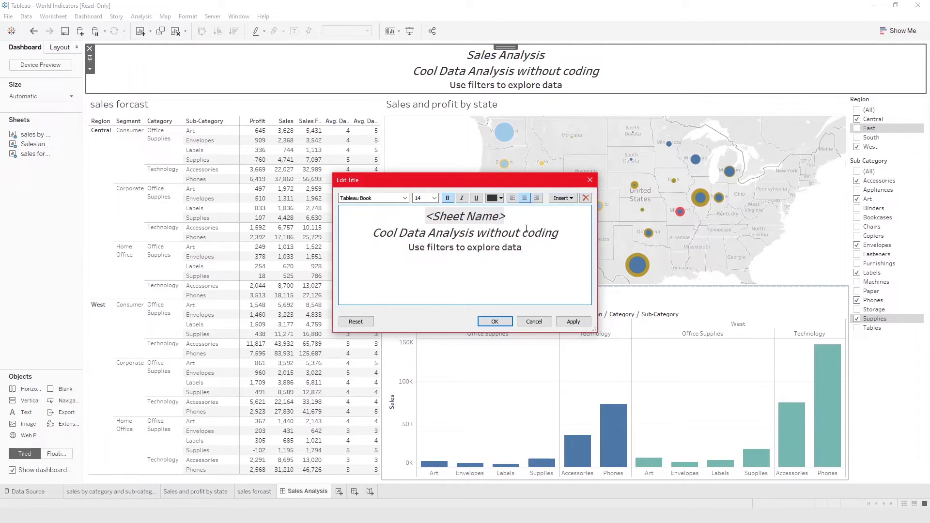
key("Escape")
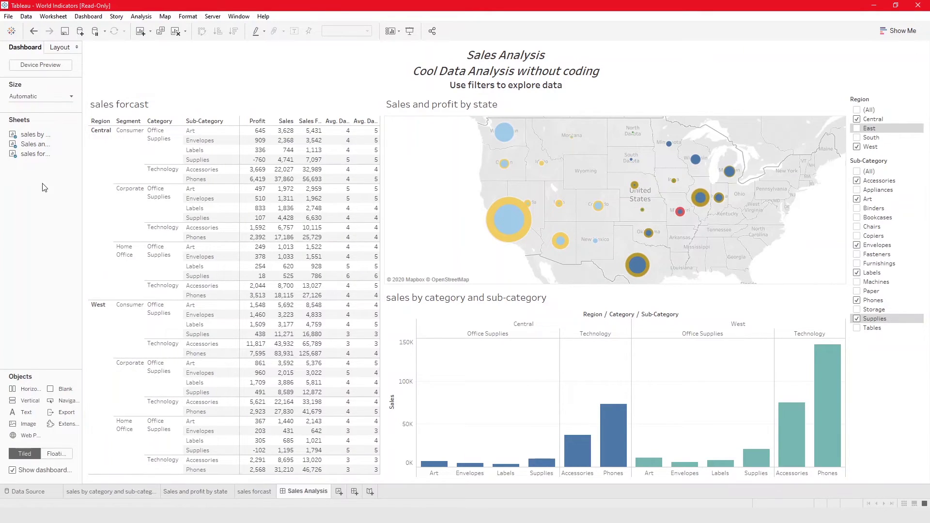
- Hide the sales forcast and Sales and profit by state worksheets from the workbook's sheets
right_click(33, 151)
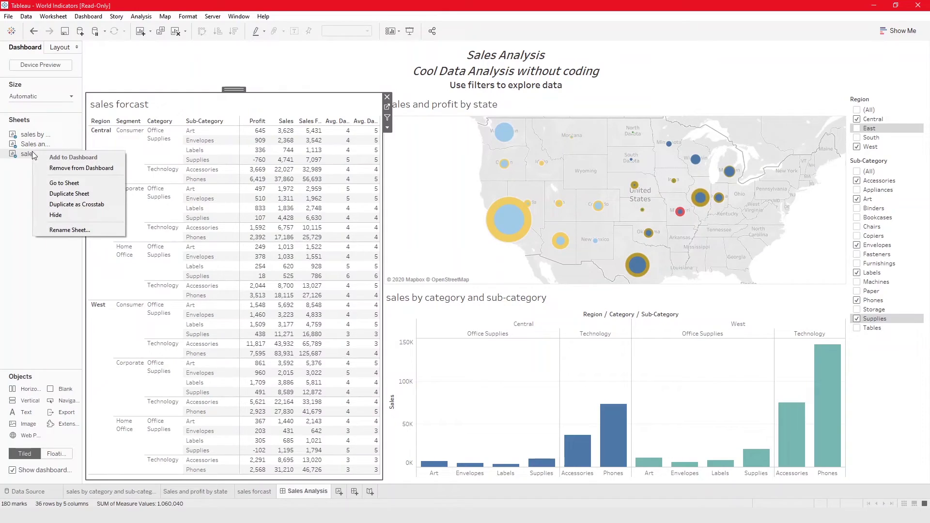
left_click(61, 215)
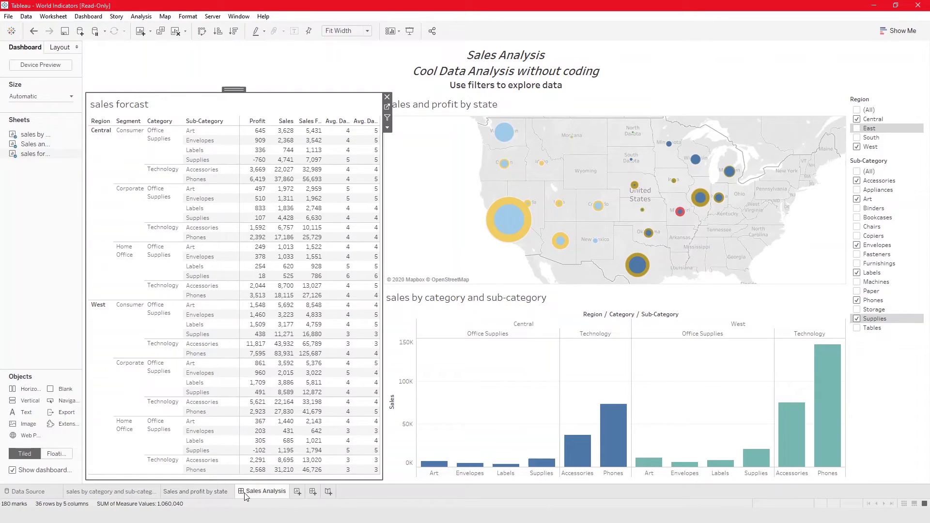
right_click(177, 493)
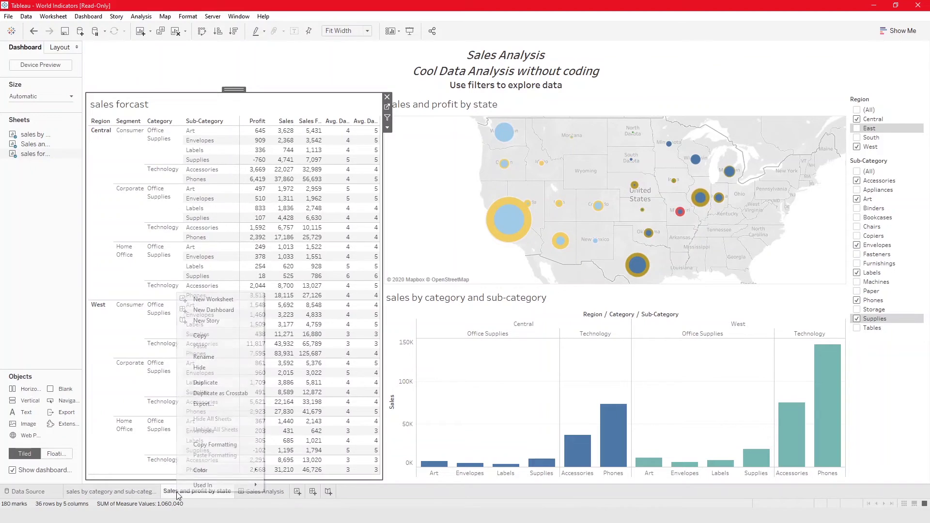
left_click(209, 368)
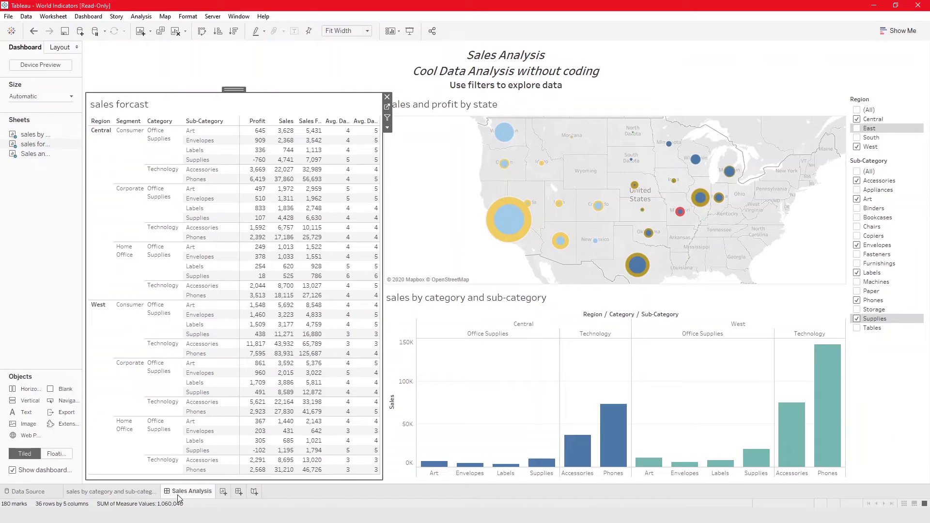
- Switch the workbook's sheet display from tabs to filmstrip thumbnails
left_click(914, 504)
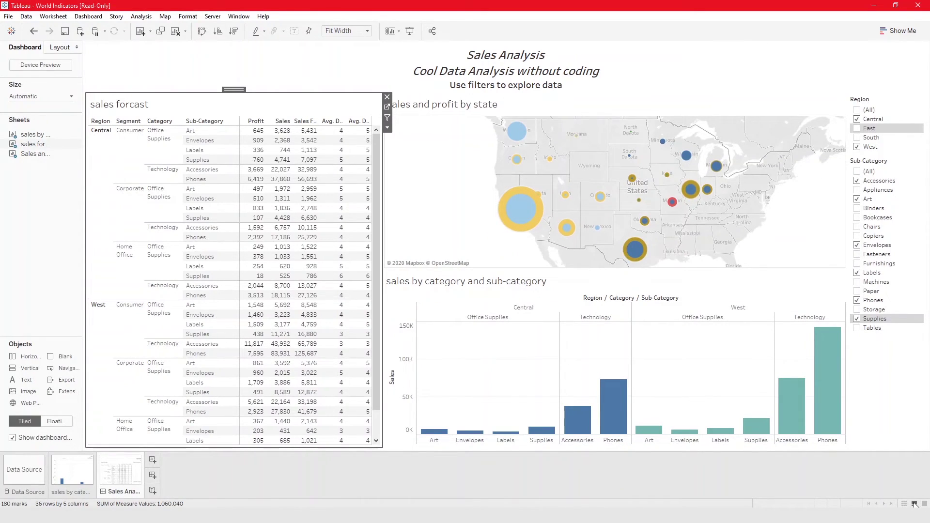
left_click(924, 504)
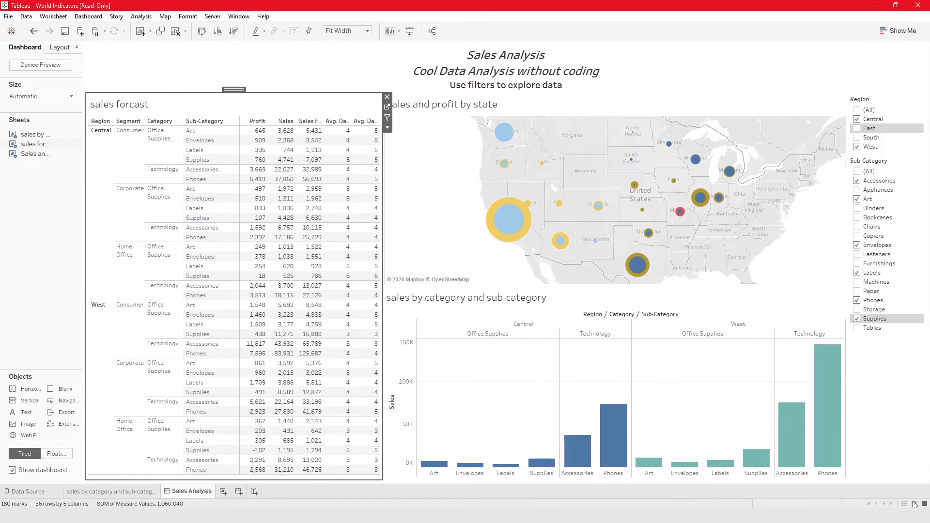
left_click(914, 503)
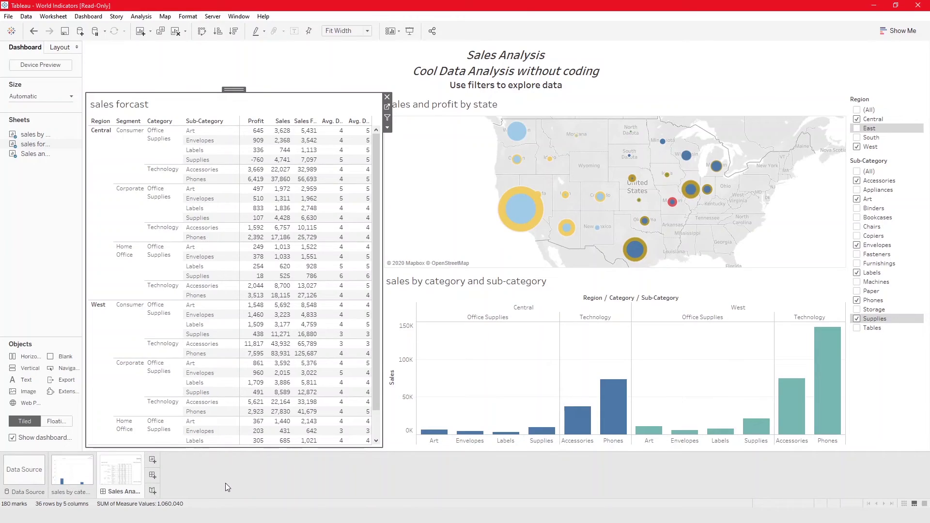
left_click(191, 475)
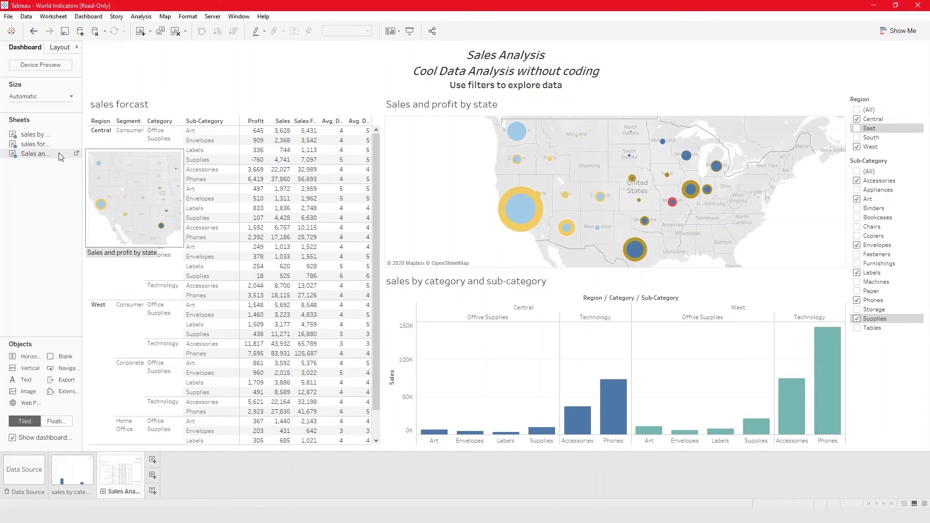
- Unhide the Sales and profit by state worksheet, and unhide all the sheets used in the Sales Analysis dashboard
right_click(42, 153)
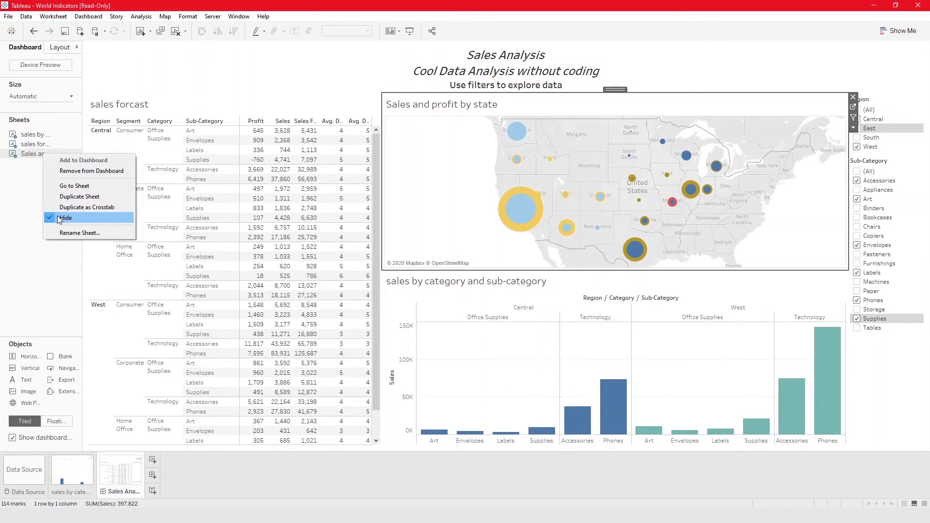
left_click(63, 198)
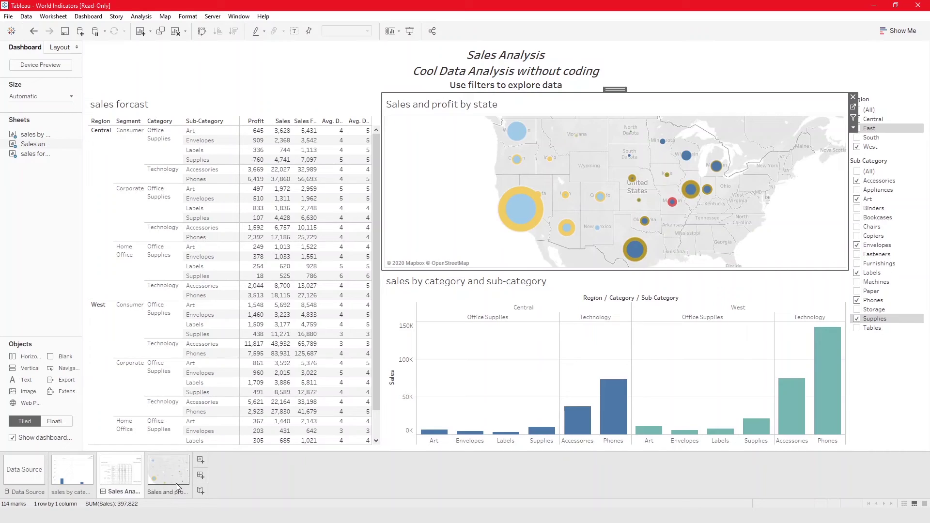
right_click(133, 472)
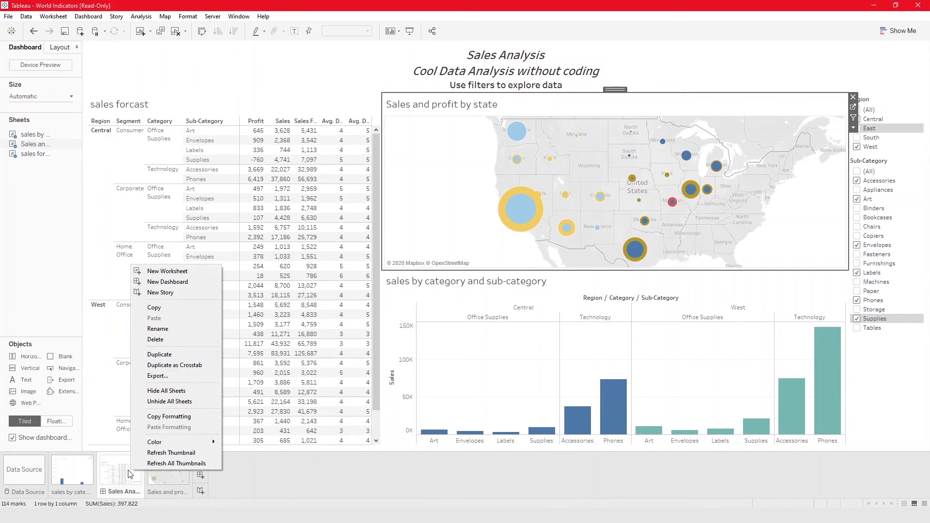
left_click(165, 402)
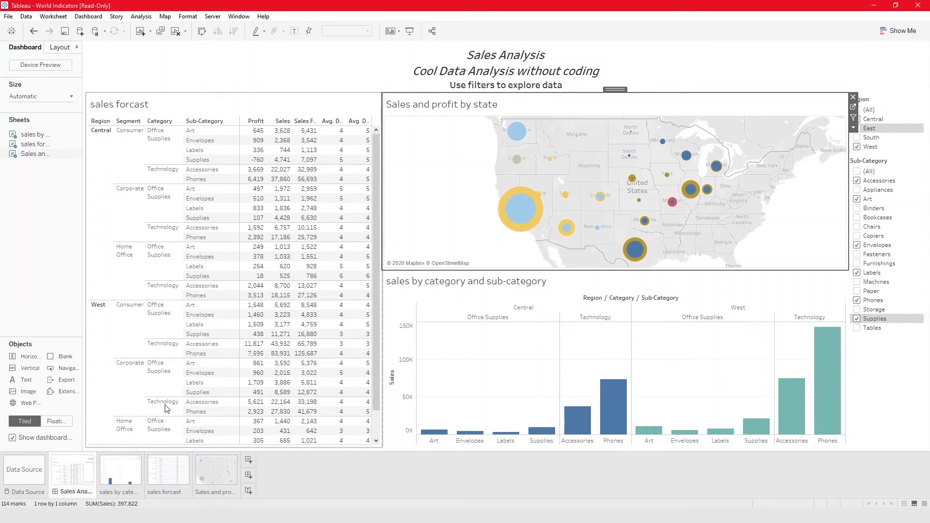
right_click(78, 481)
left_click(114, 403)
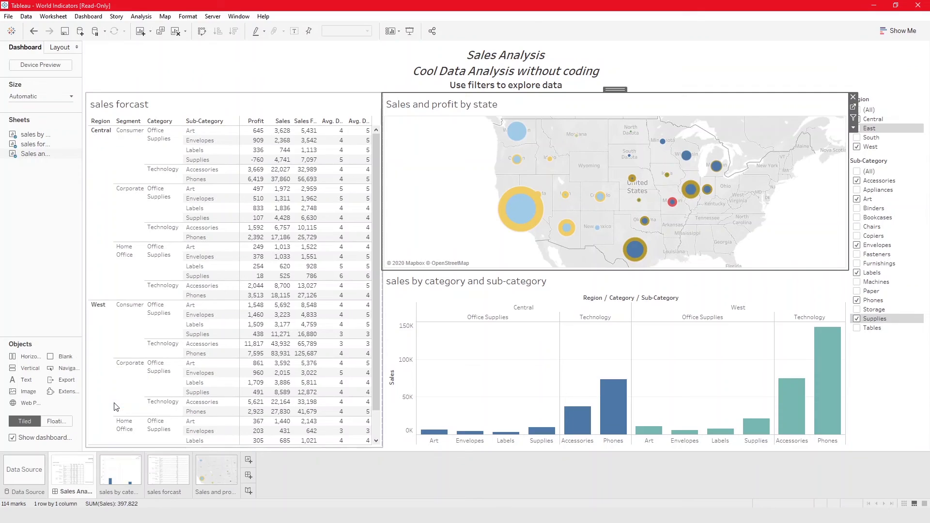